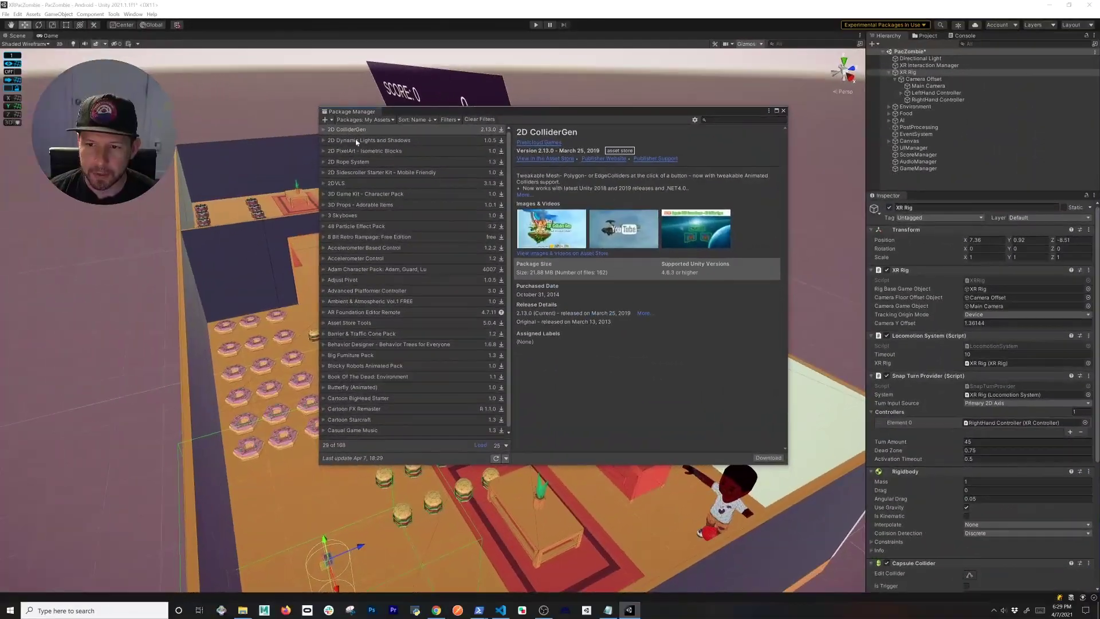
# - Search owned assets for 'Oculus Inte' and import the Oculus Integration 25.0 package
pyautogui.click(745, 120)
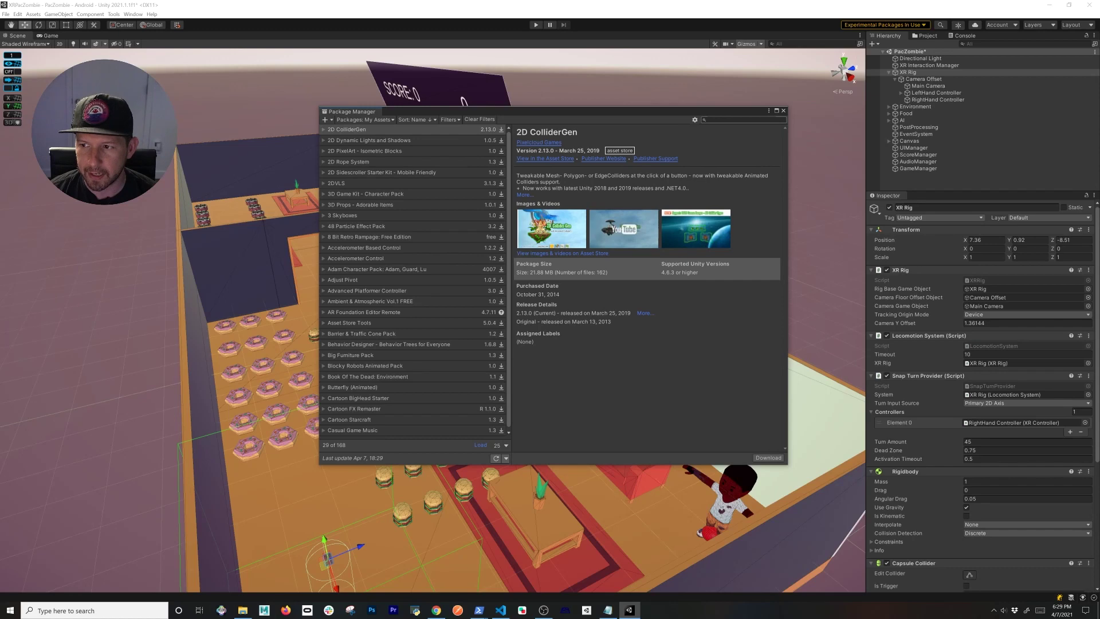
pyautogui.write('Oculus')
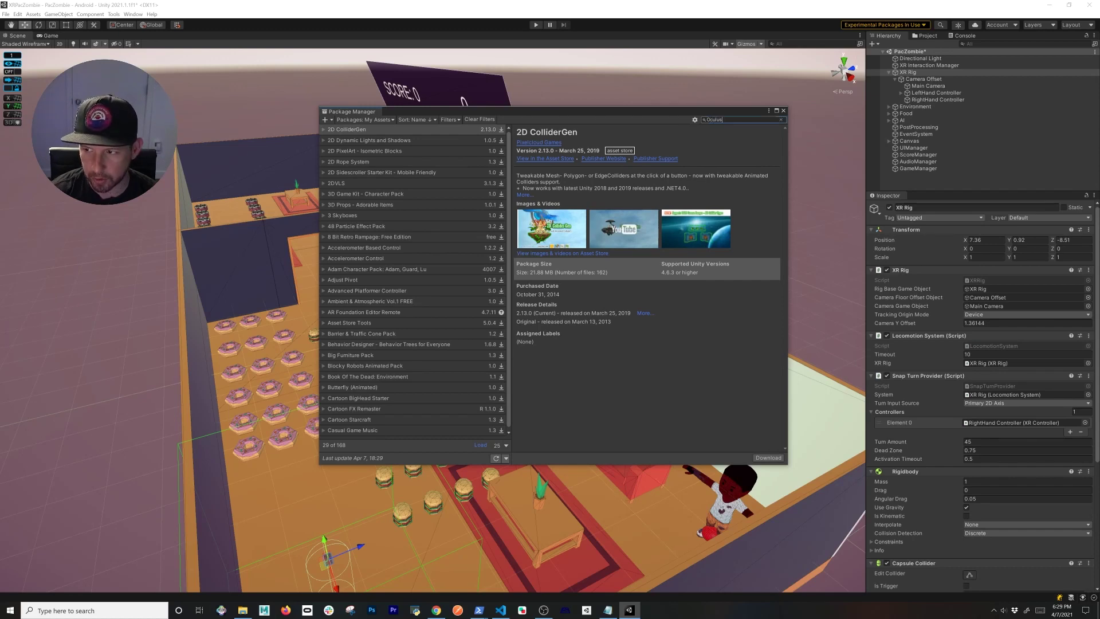
pyautogui.write(' Inte')
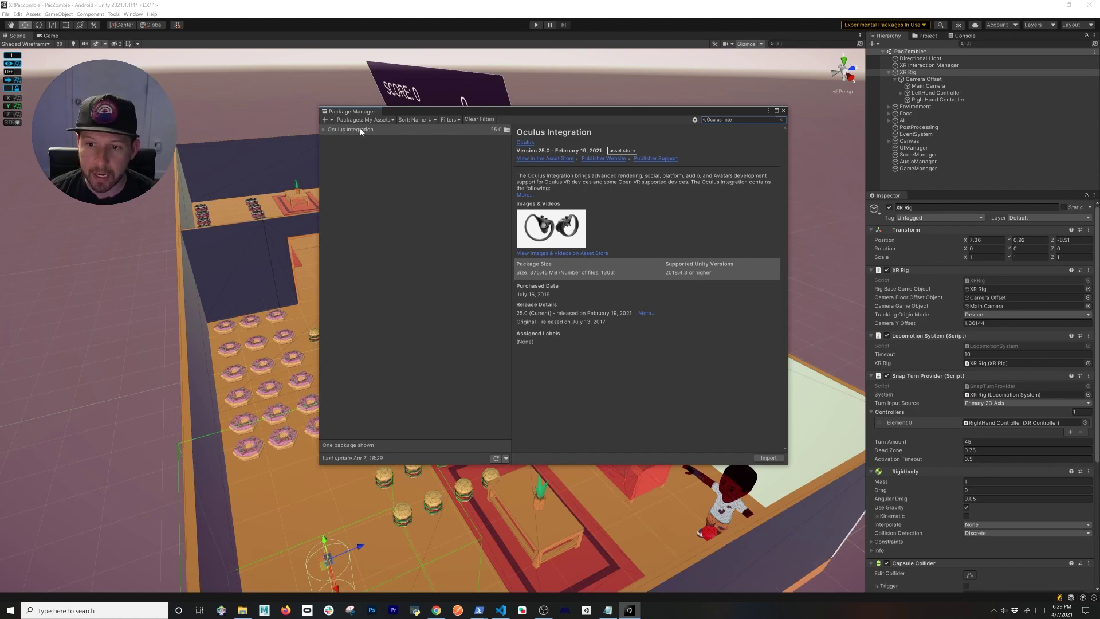
pyautogui.click(768, 458)
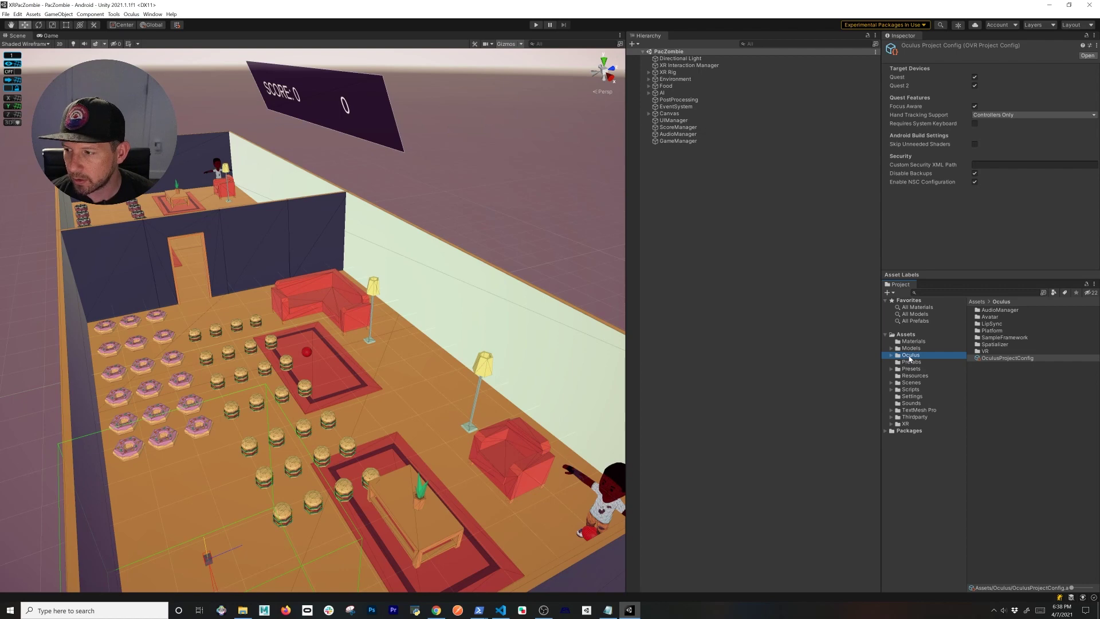
# - Open OculusProjectConfig and keep Hand Tracking Support at Controllers Only
pyautogui.click(997, 360)
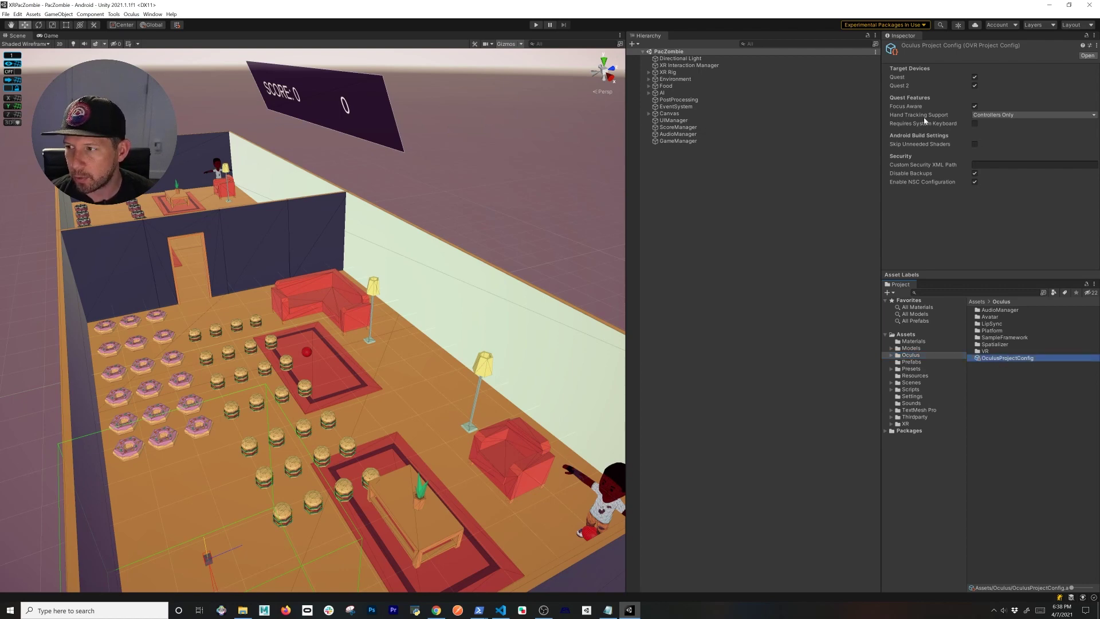
pyautogui.click(982, 116)
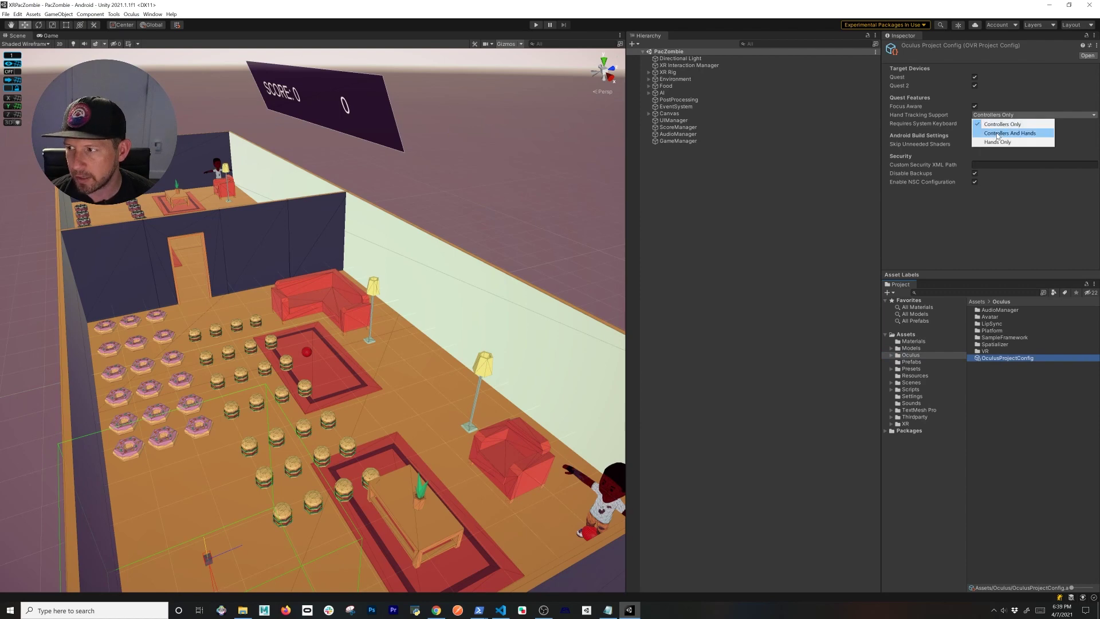
pyautogui.click(998, 125)
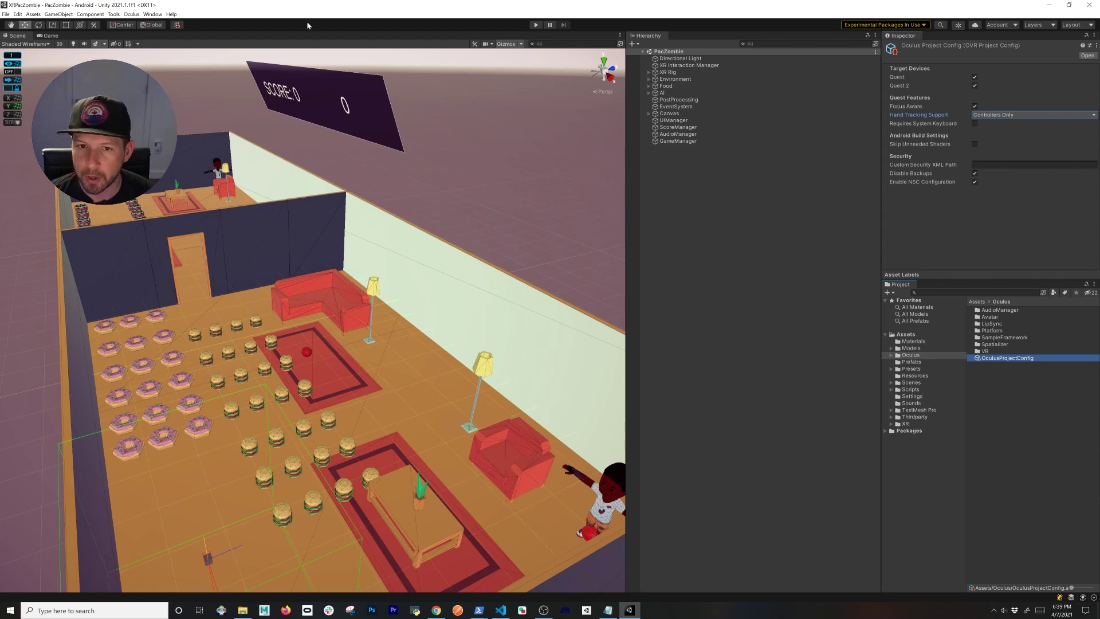
# - Generate a store-compatible AndroidManifest.xml from the Oculus Tools menu
pyautogui.click(131, 13)
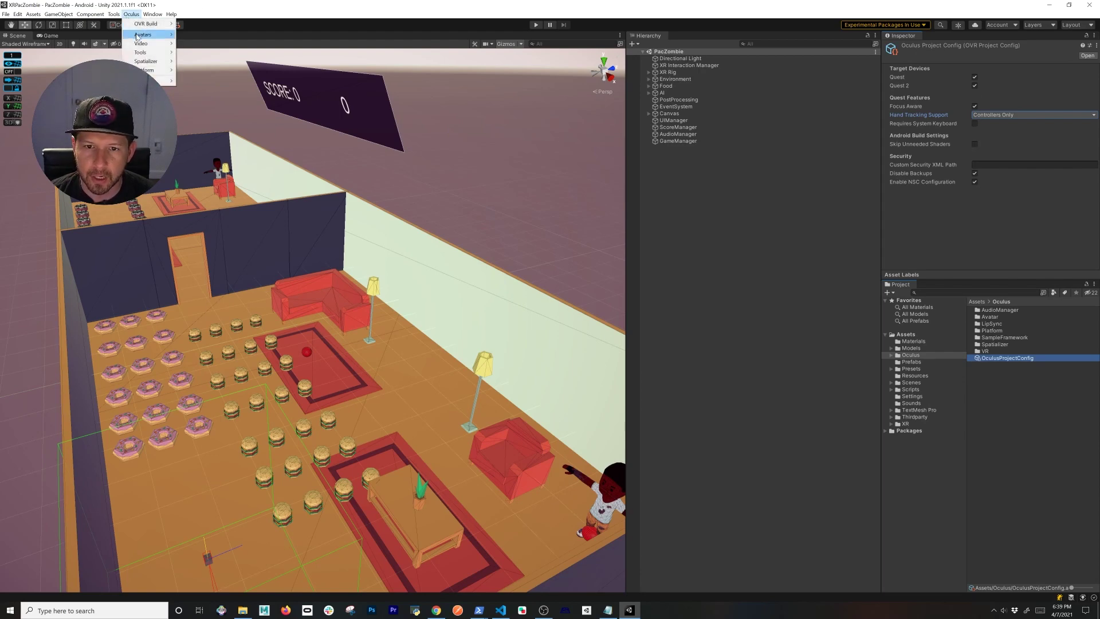
pyautogui.moveTo(137, 56)
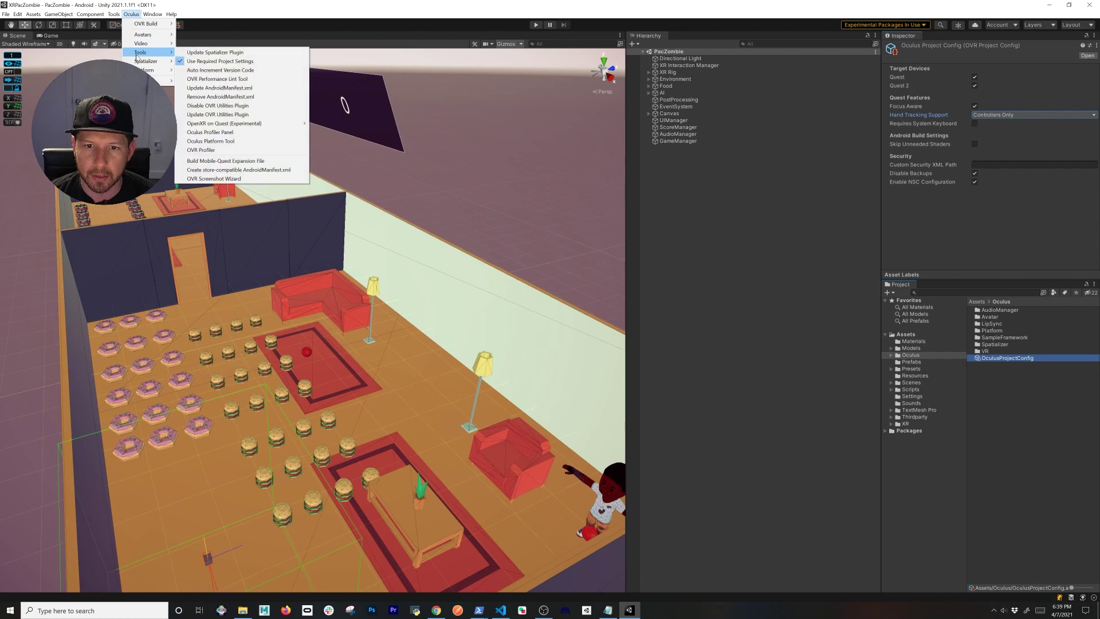
pyautogui.click(222, 170)
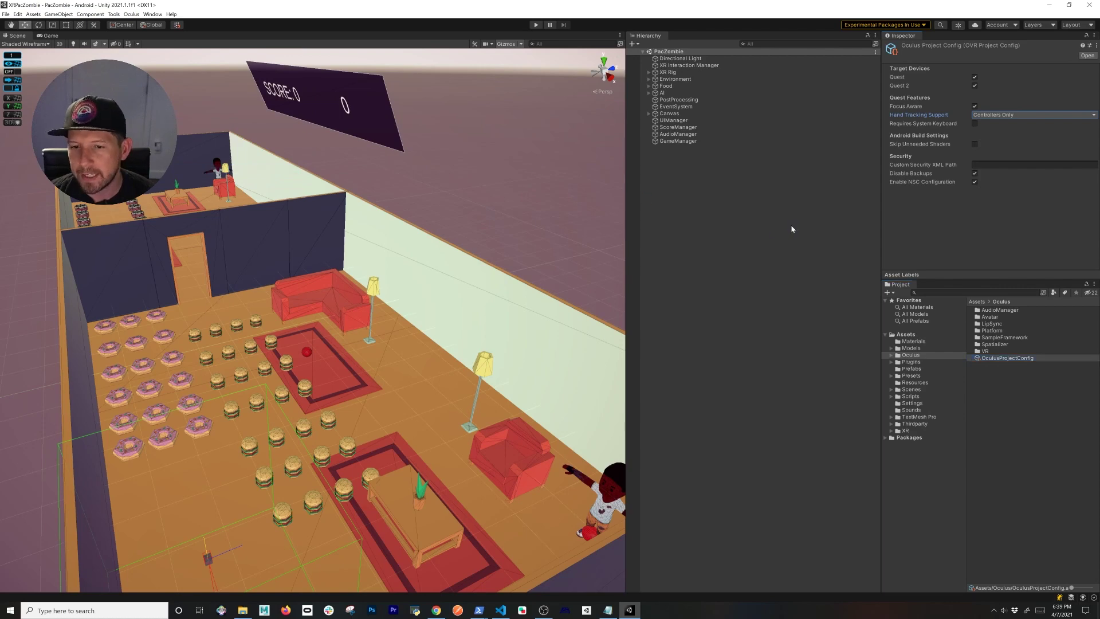
# - Search the project for 'android' and compare AndroidManifest with AndroidManifest.OVRSubmission
pyautogui.click(928, 292)
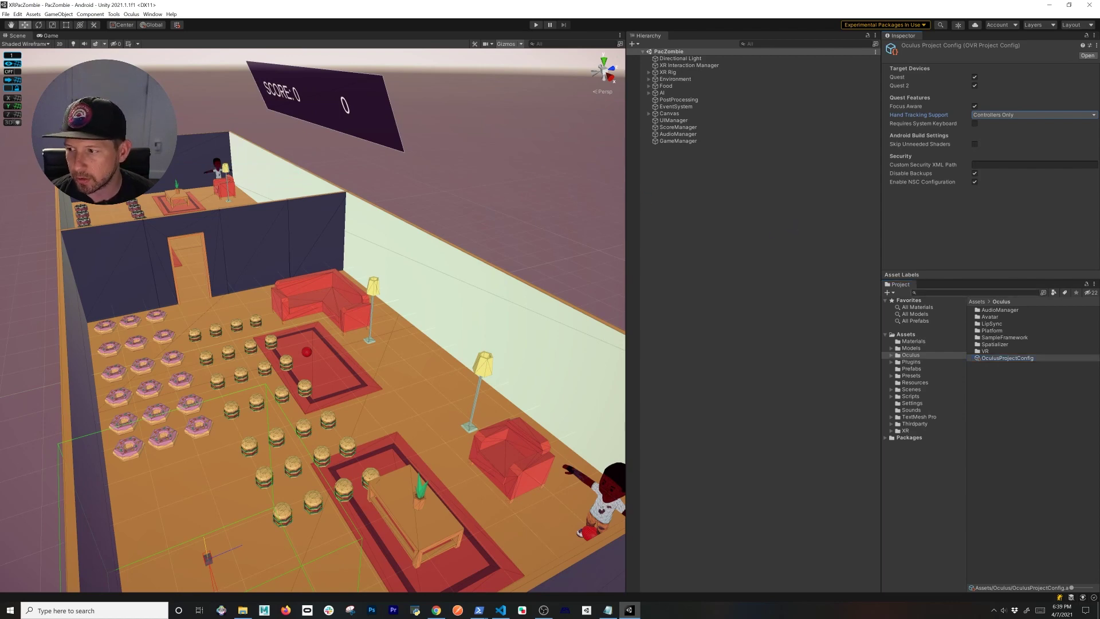
pyautogui.write('androi')
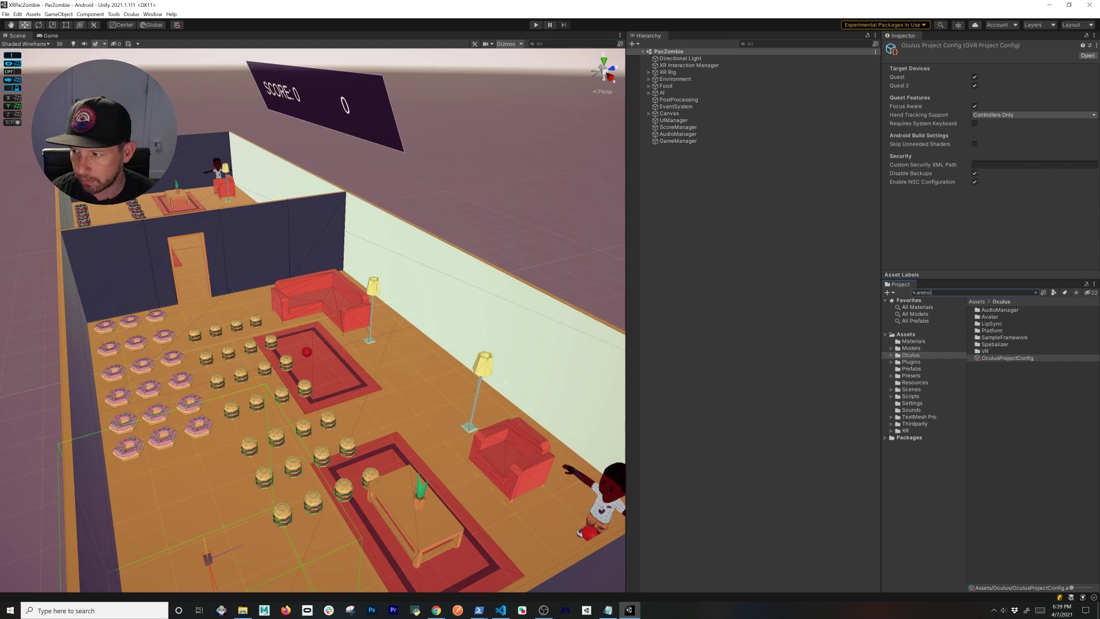
pyautogui.write('d')
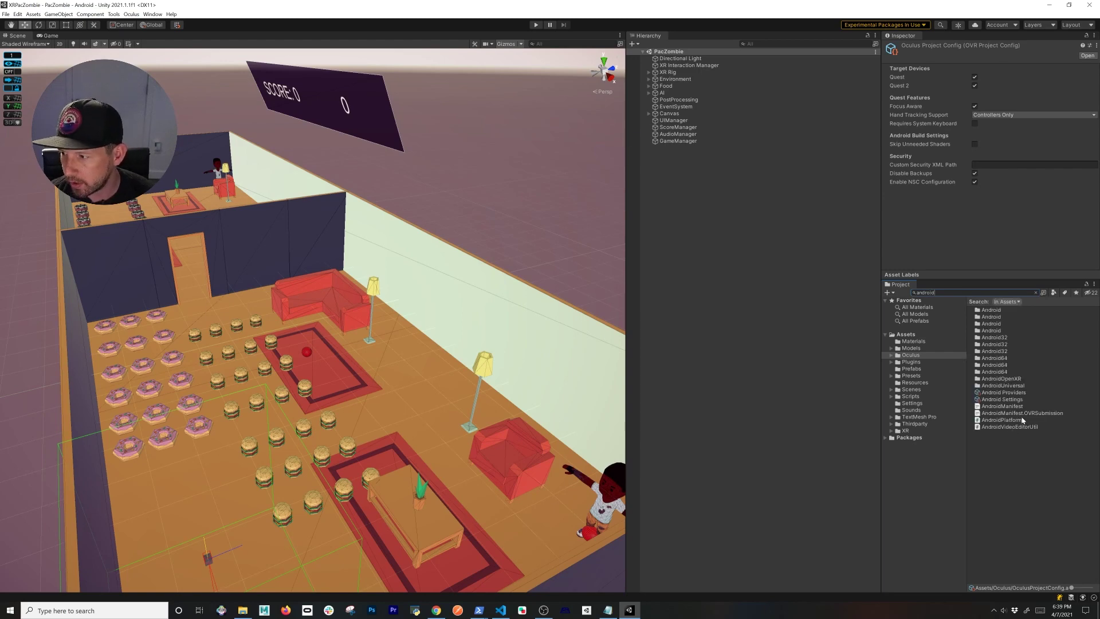
pyautogui.click(1019, 414)
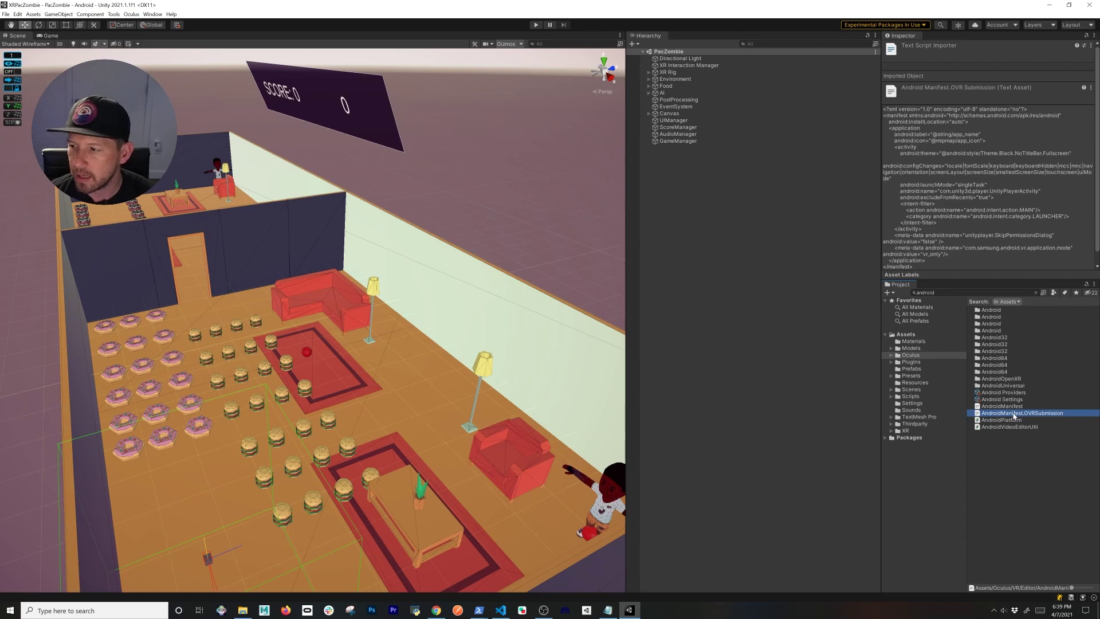
pyautogui.scroll(-1, 973, 177)
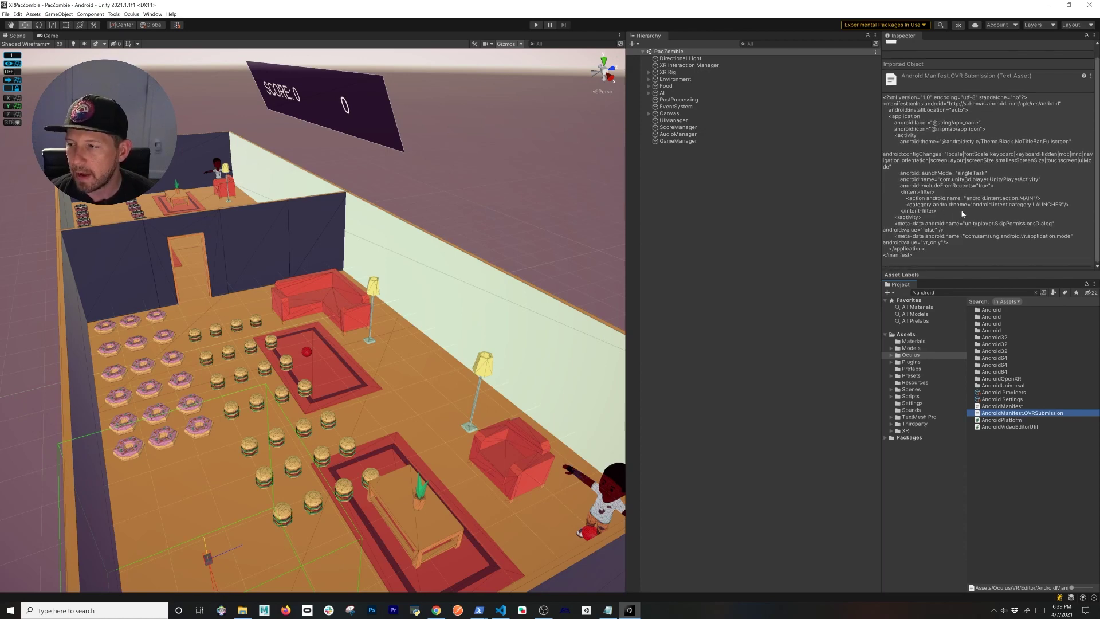
pyautogui.click(1018, 408)
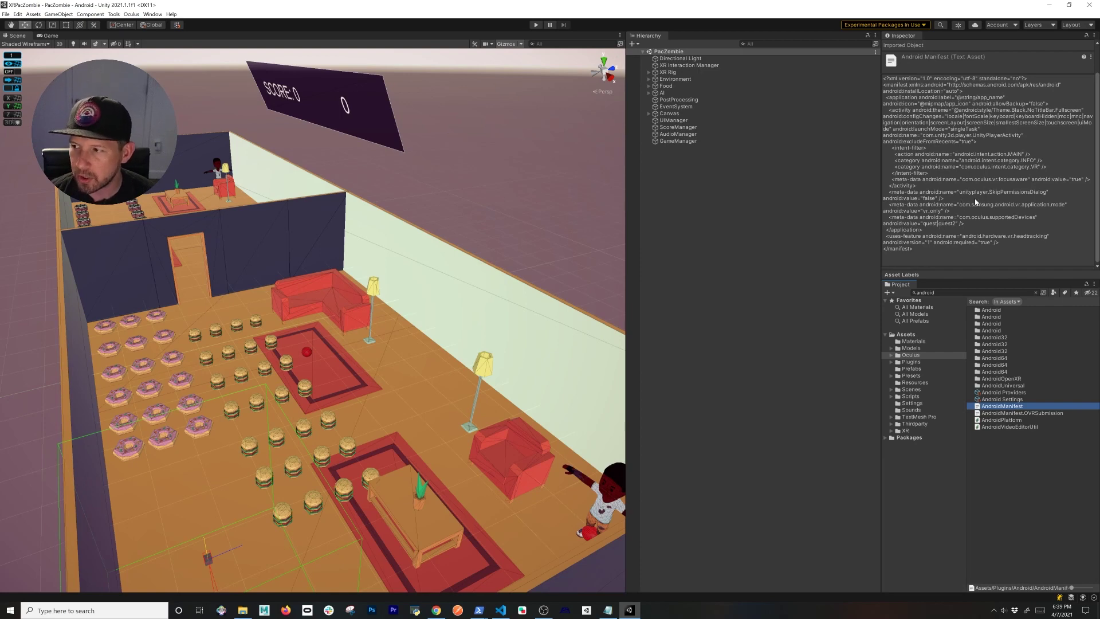
pyautogui.click(1009, 414)
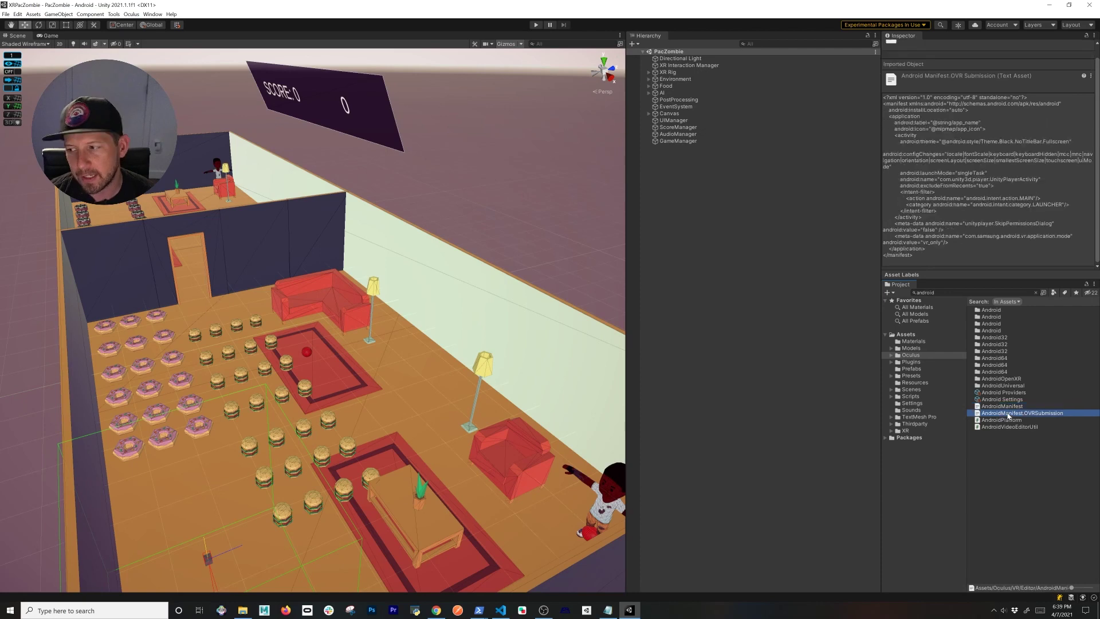
pyautogui.click(988, 405)
pyautogui.click(6, 14)
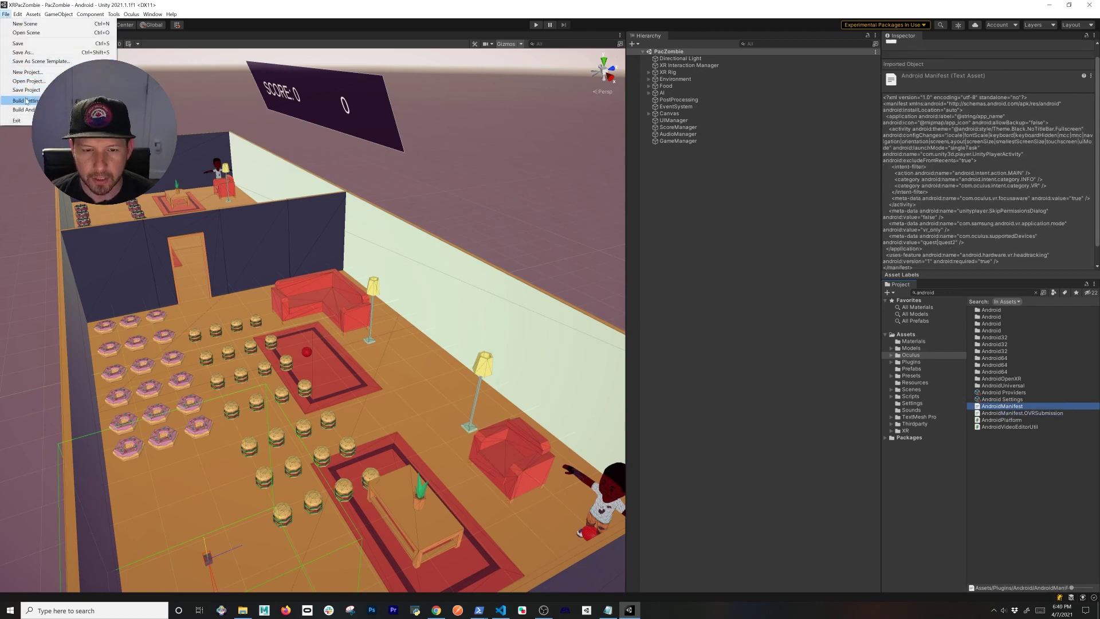
# - With the PacZombie scene selected, set the Android player to IL2CPP targeting ARMv7 and ARM64
pyautogui.click(26, 101)
pyautogui.click(401, 203)
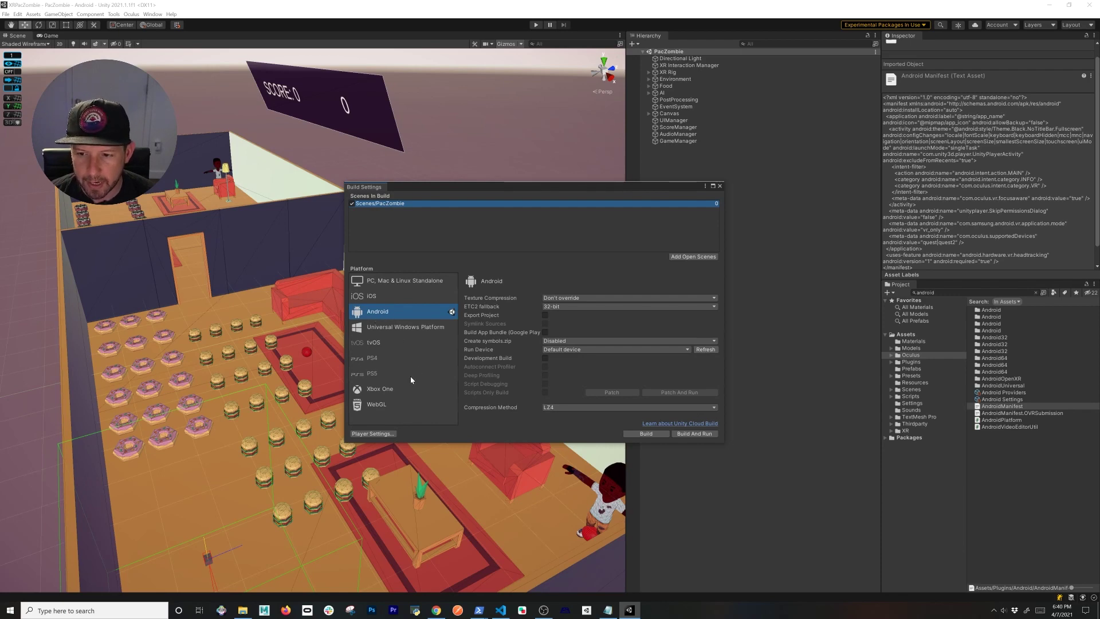
pyautogui.click(373, 433)
pyautogui.scroll(-10, 571, 402)
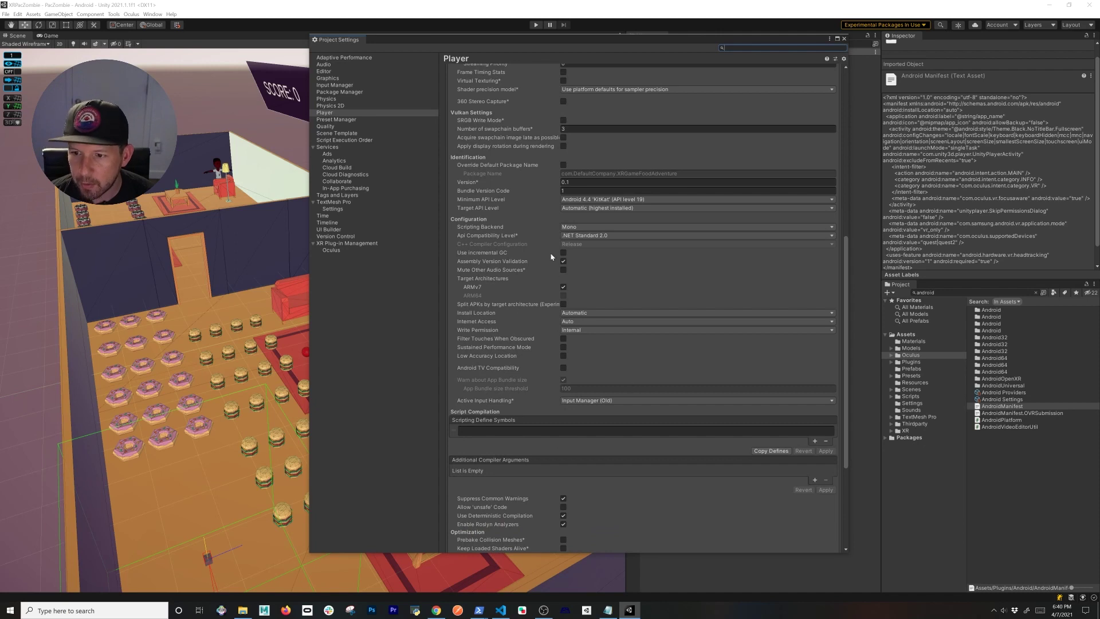
pyautogui.click(568, 227)
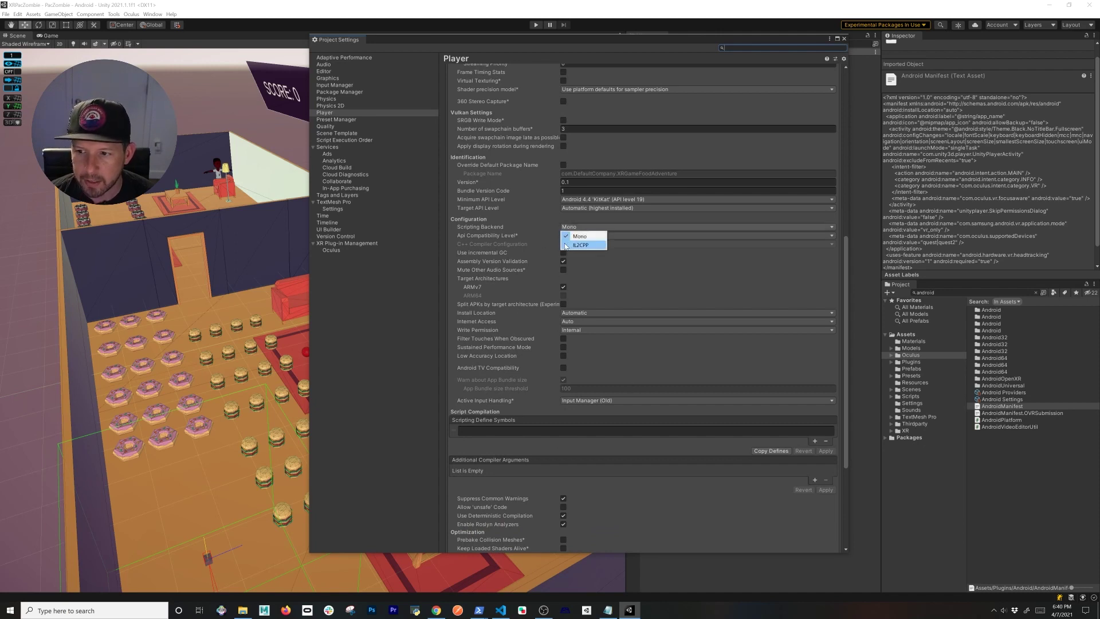
pyautogui.click(566, 245)
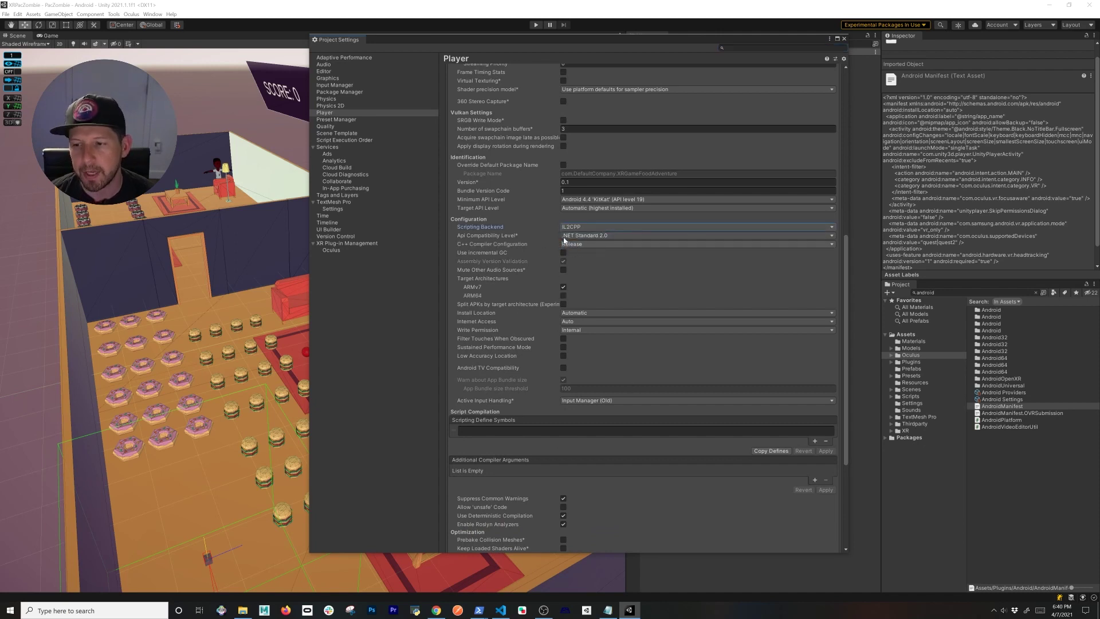
pyautogui.click(563, 287)
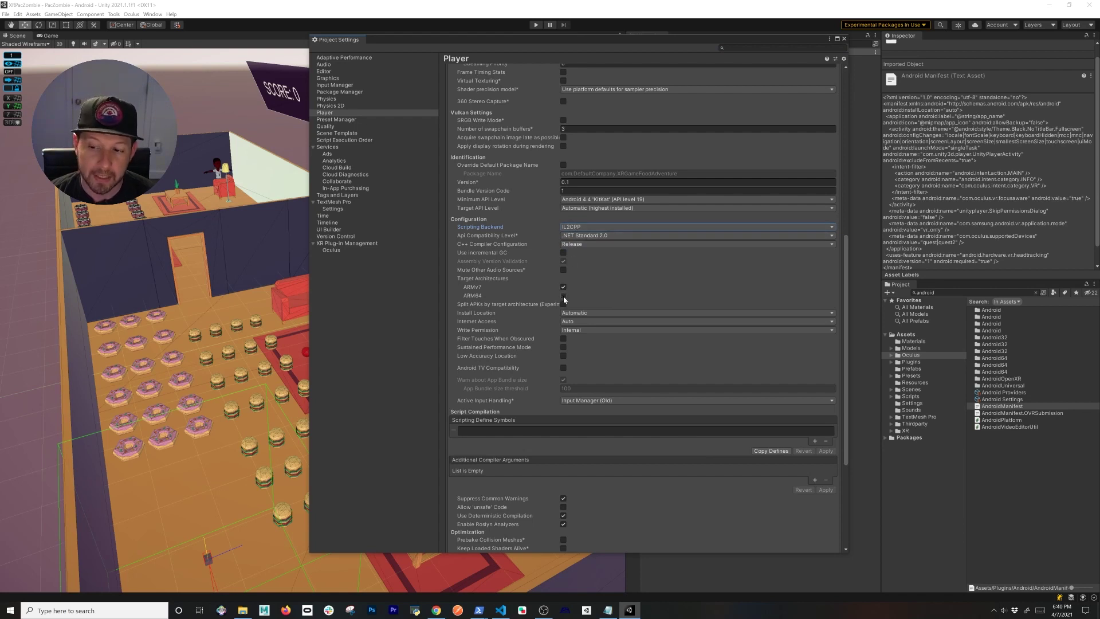
pyautogui.click(563, 296)
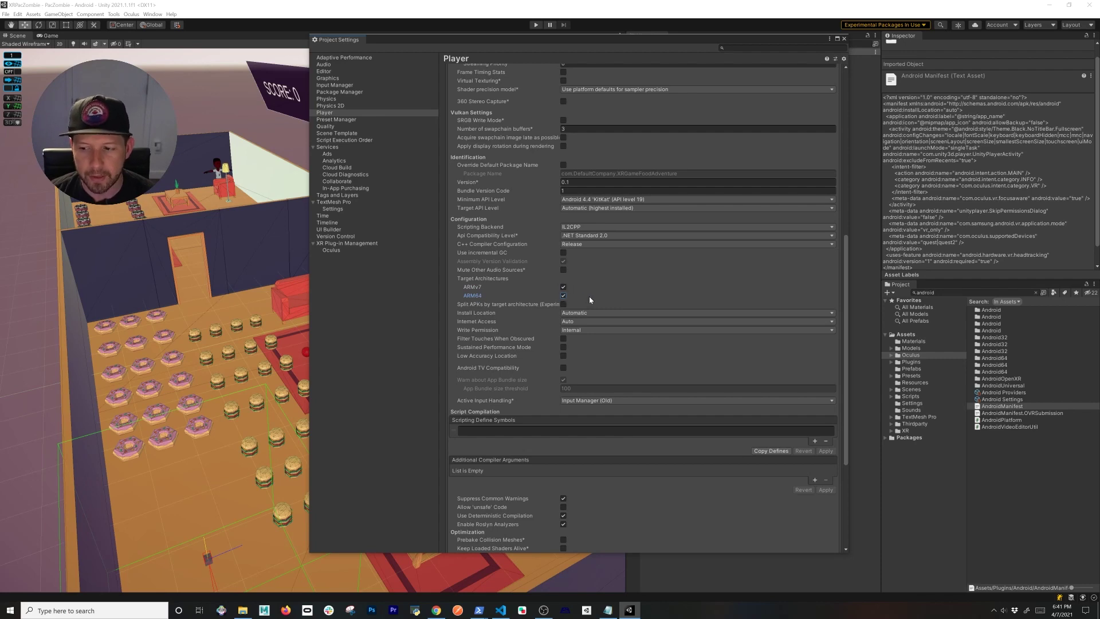
# - Expand the Android Publishing Settings section
pyautogui.scroll(-3, 642, 290)
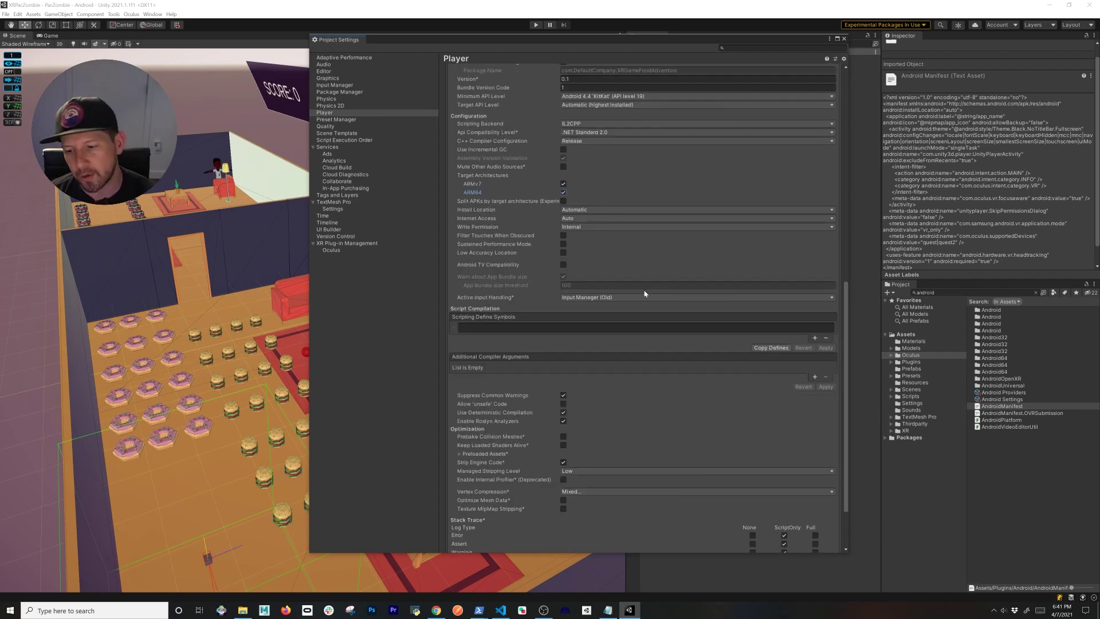
pyautogui.scroll(8, 643, 288)
pyautogui.scroll(-6, 515, 505)
pyautogui.click(494, 533)
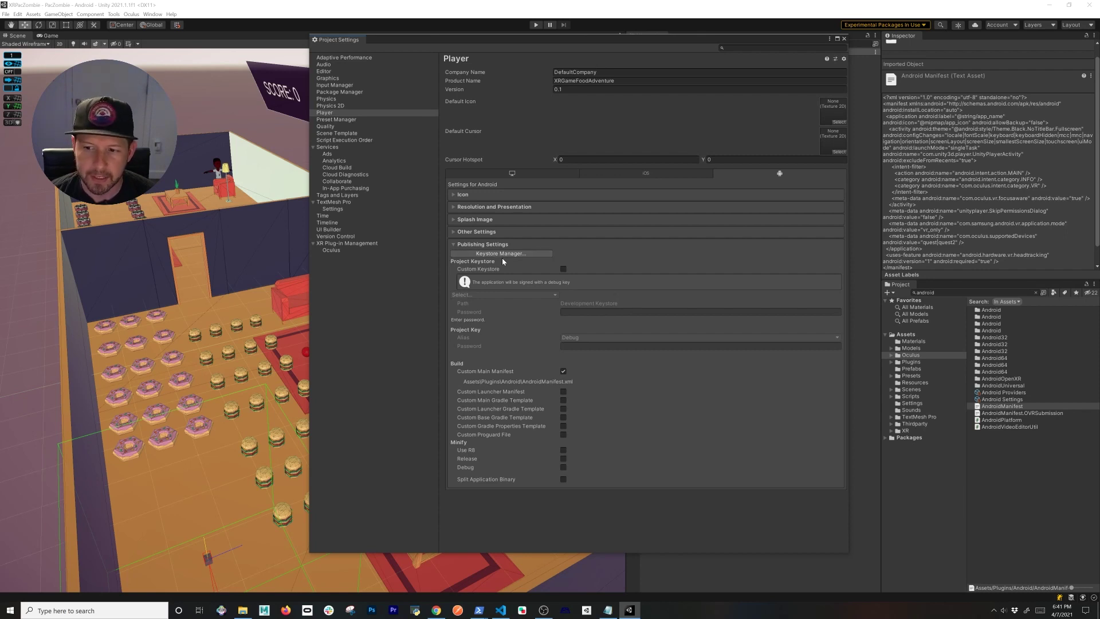
# - Enable signing with a Custom Keystore
pyautogui.click(563, 269)
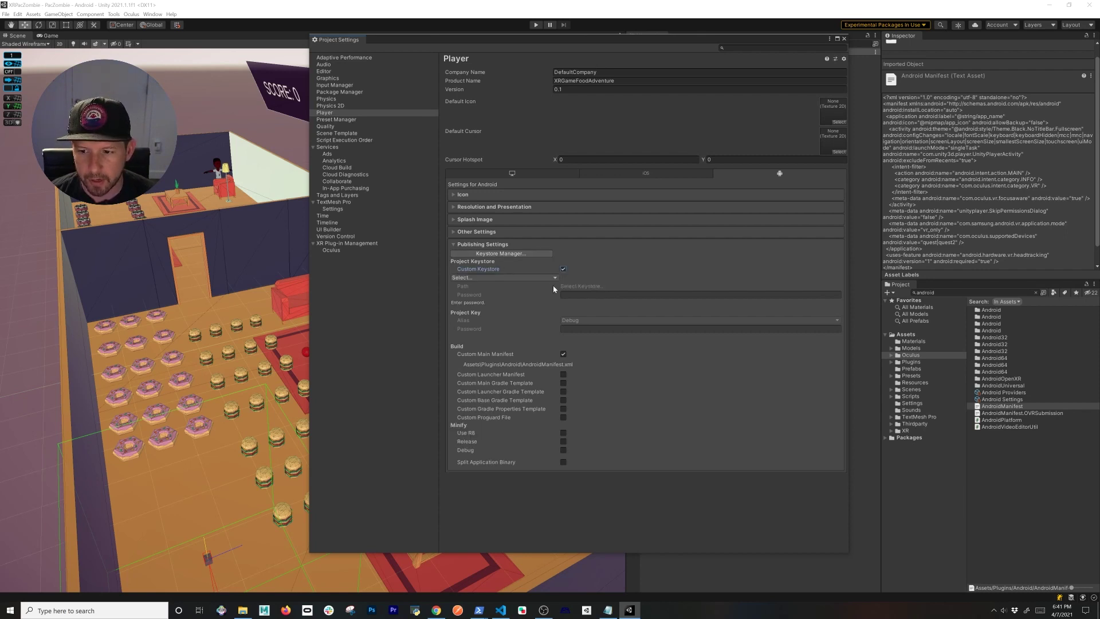
pyautogui.click(490, 278)
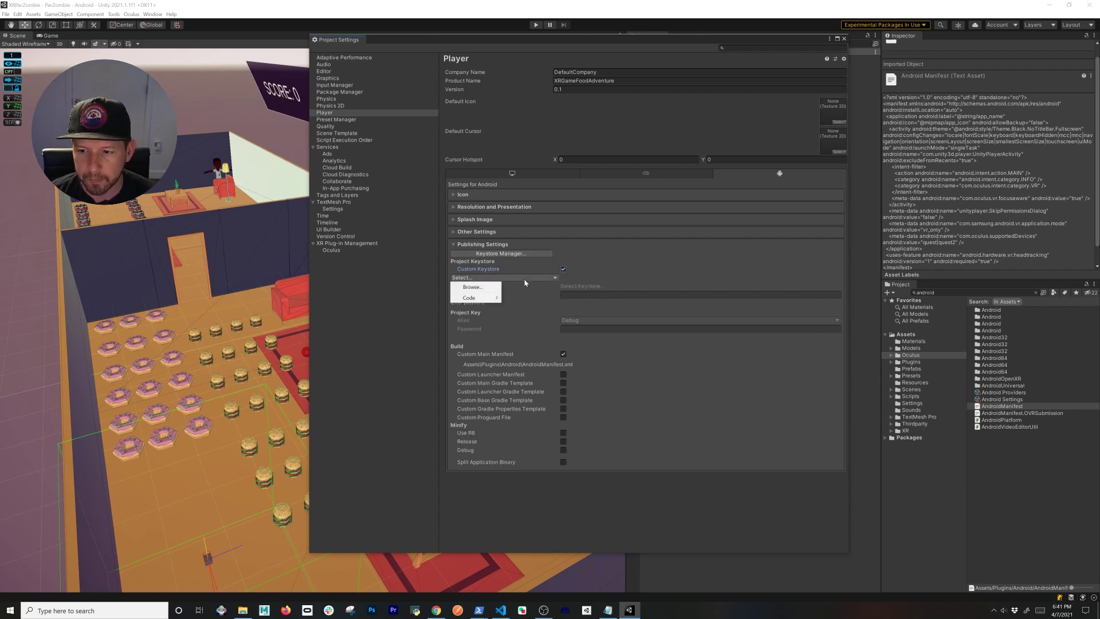
pyautogui.click(478, 287)
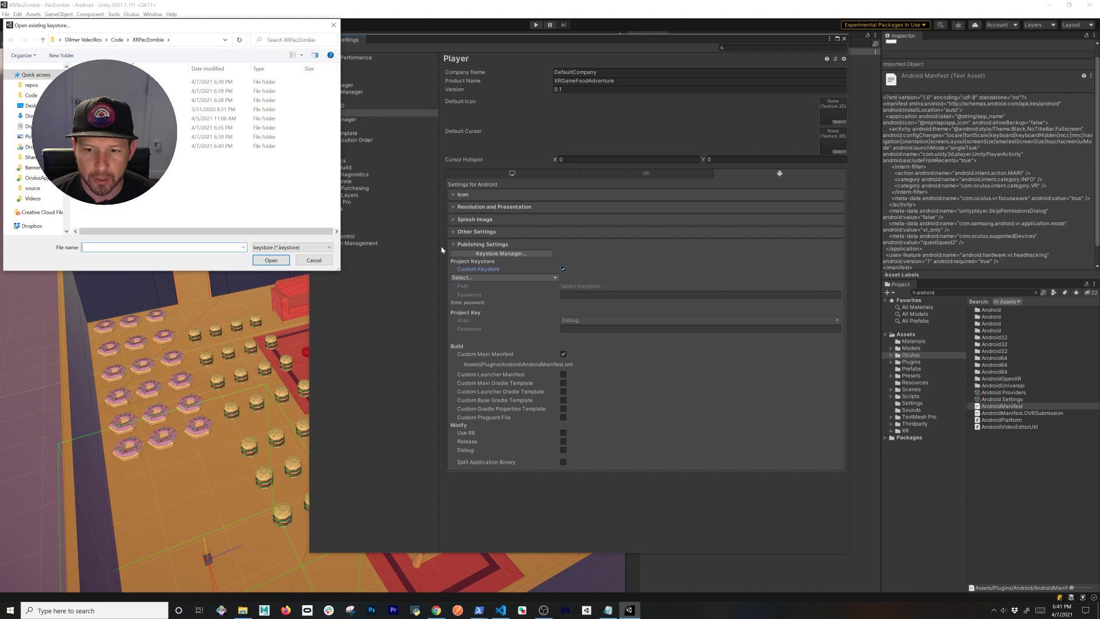
pyautogui.click(314, 260)
# - In the Keystore Manager, create a new keystore named YouTubeVideoDemo.keystore in Documents
pyautogui.click(510, 254)
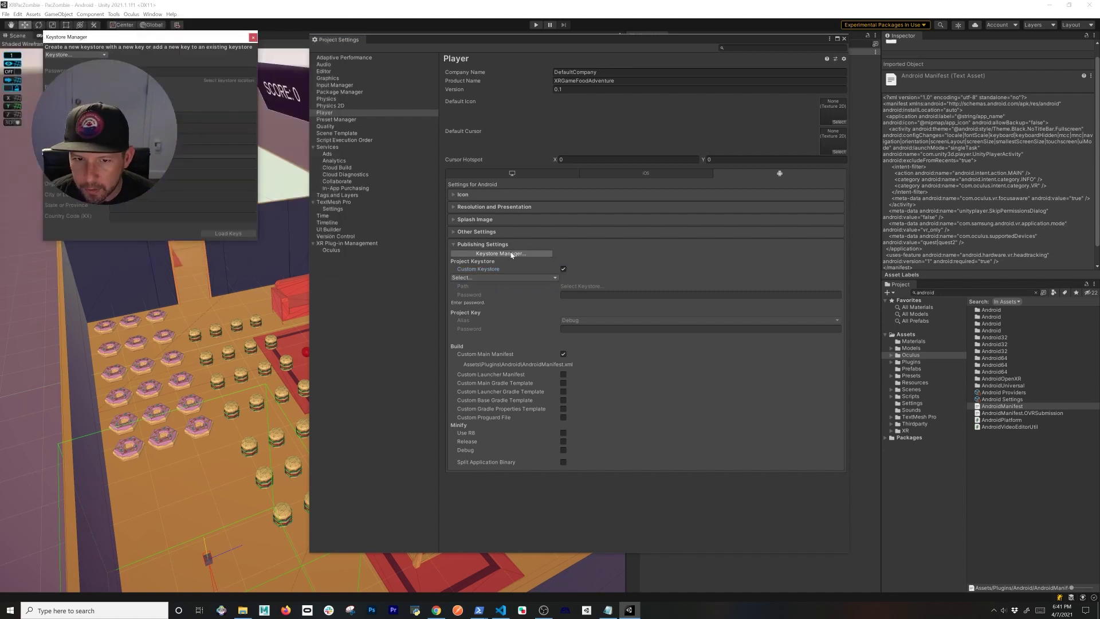
pyautogui.click(75, 54)
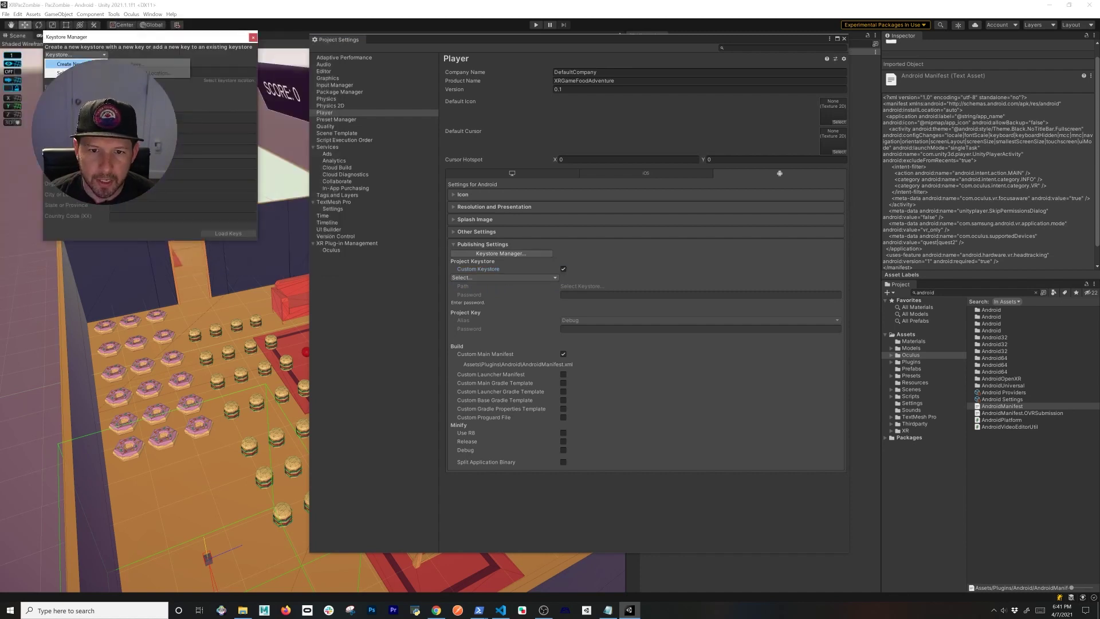
pyautogui.click(172, 64)
pyautogui.scroll(-3, 251, 206)
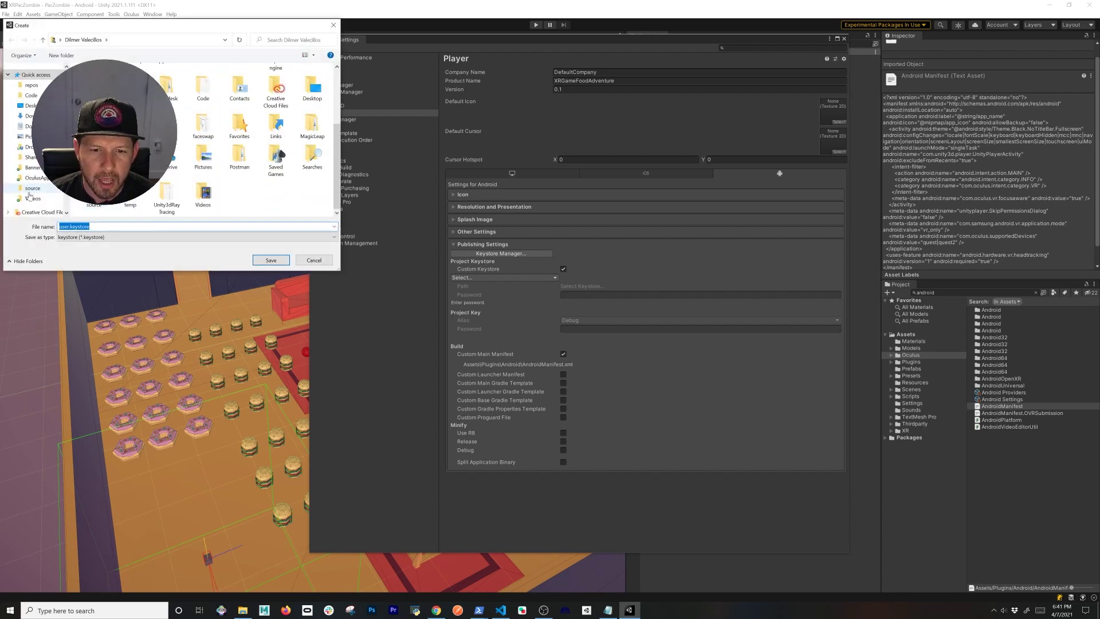
pyautogui.click(27, 126)
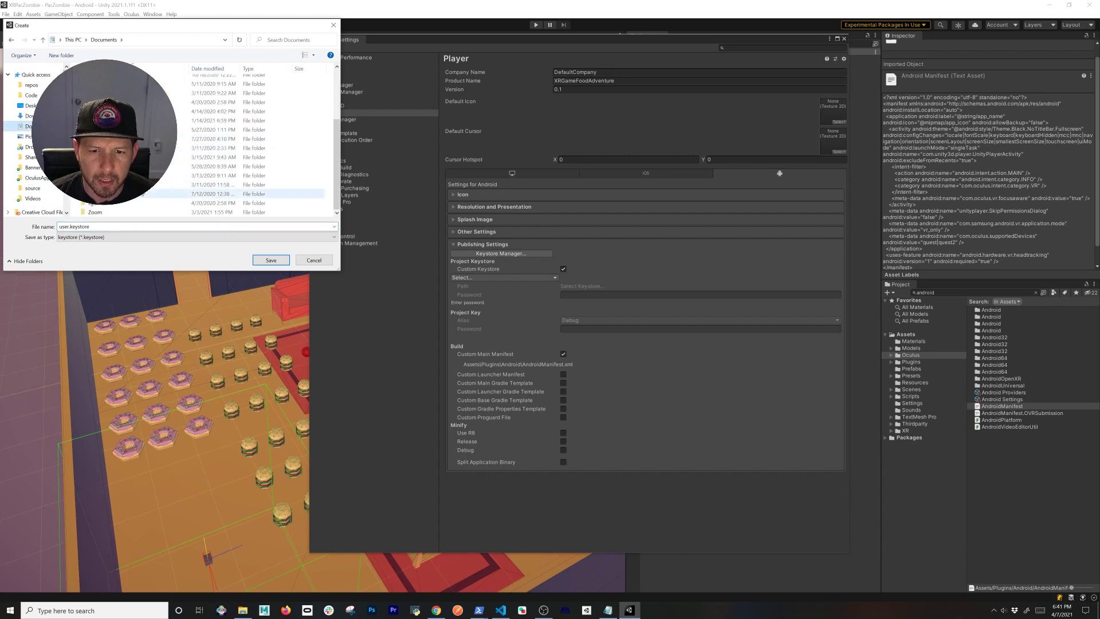
pyautogui.click(64, 226)
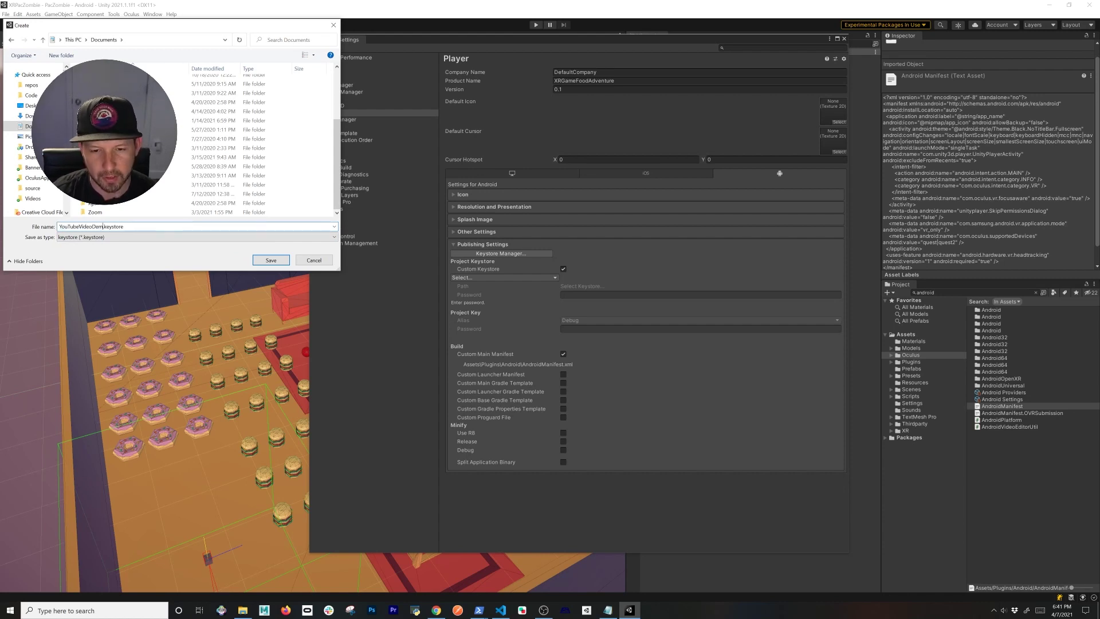
# - Save the keystore, fill in its passwords, add the key and use it as the project keystore
pyautogui.press('Return')
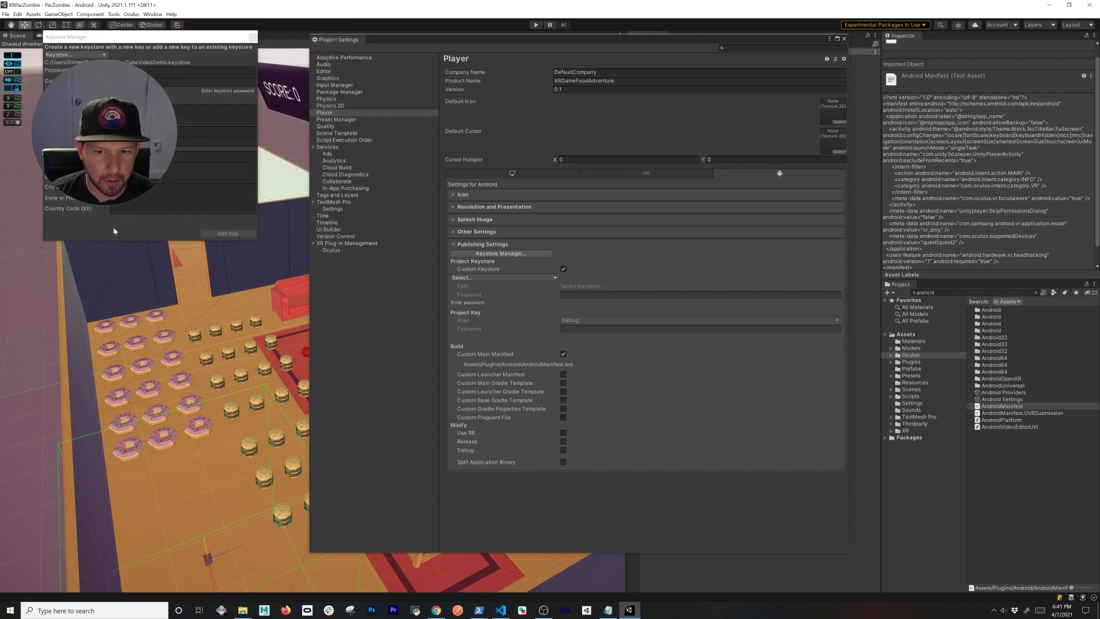
pyautogui.moveTo(147, 41); pyautogui.dragTo(554, 174)
pyautogui.click(573, 203)
pyautogui.write('*********')
pyautogui.press('Tab')
pyautogui.write('**')
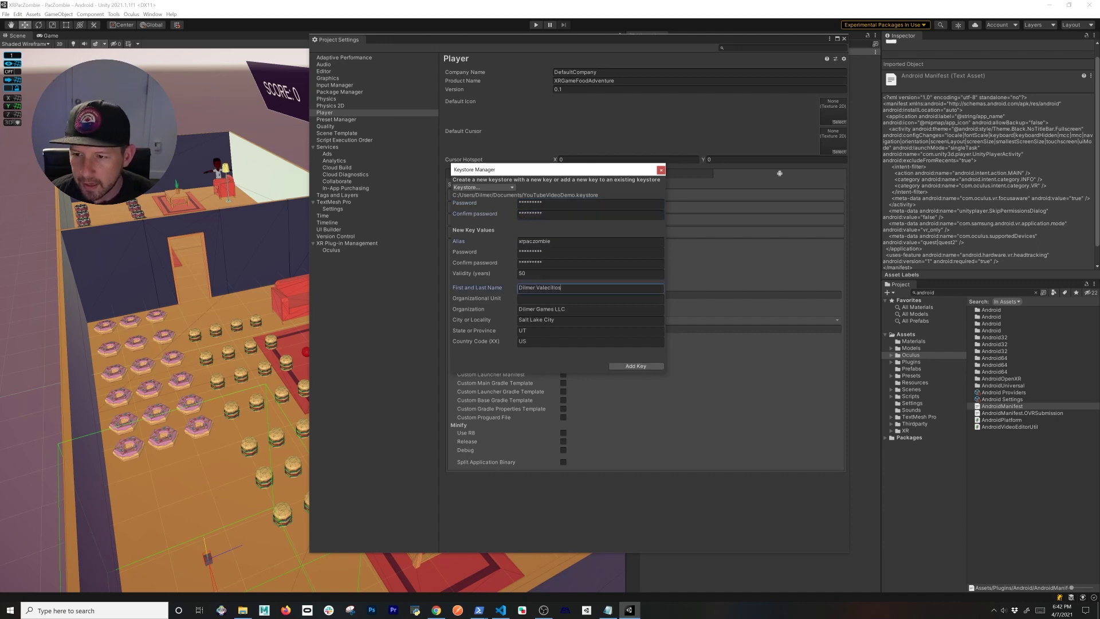
pyautogui.click(656, 363)
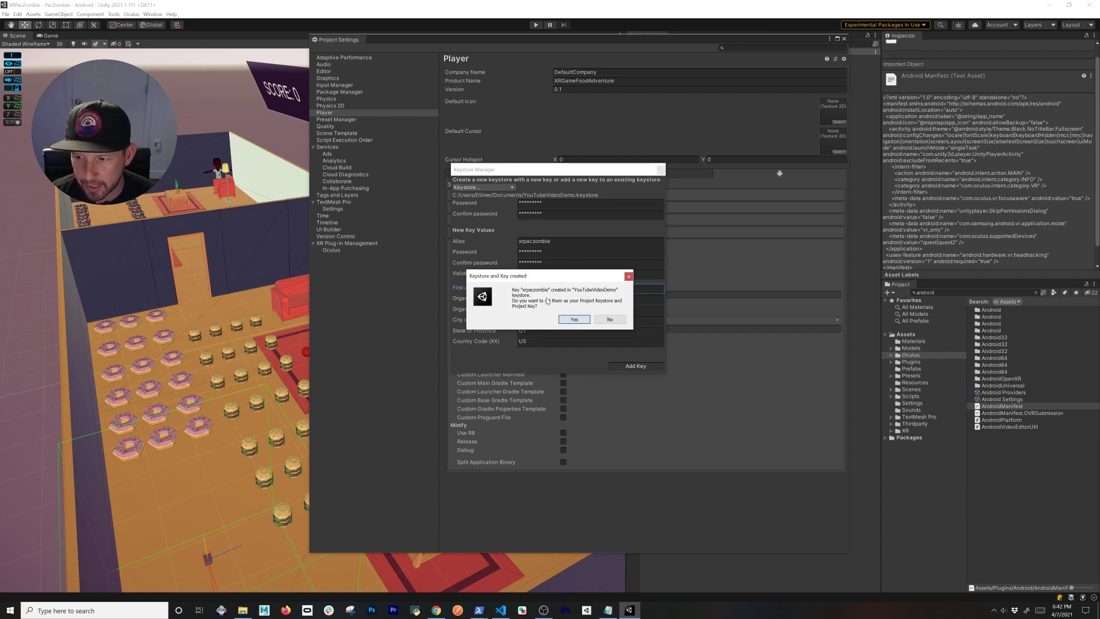
pyautogui.click(566, 319)
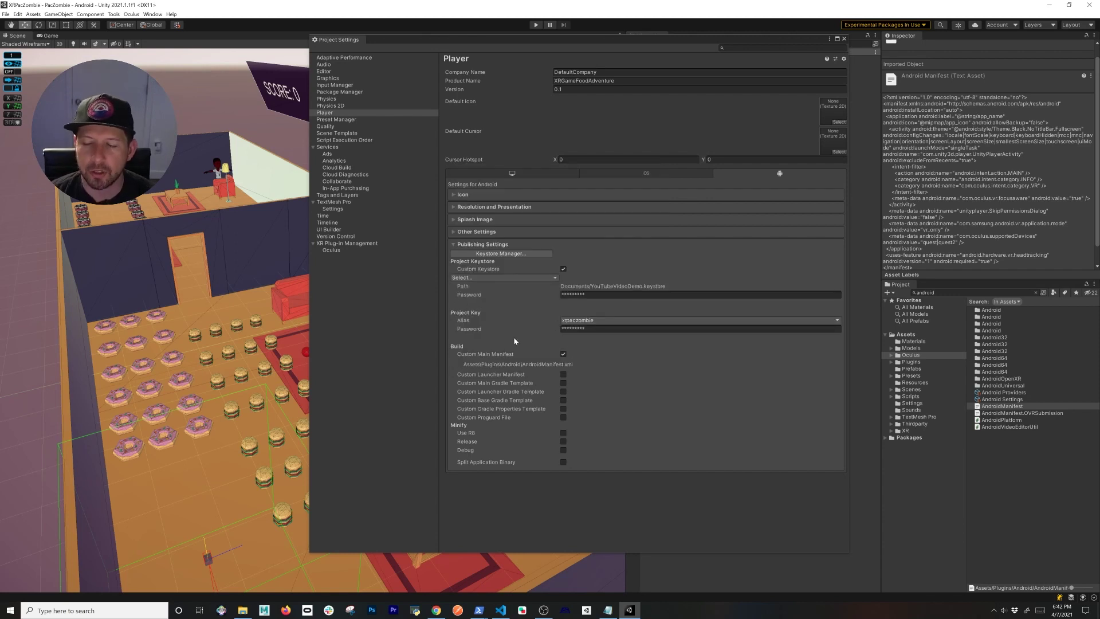
# - Enter the developer's company name and product name XRPacZombie, then show XR Plug-in Management
pyautogui.click(575, 72)
pyautogui.write('Dilmer Games L')
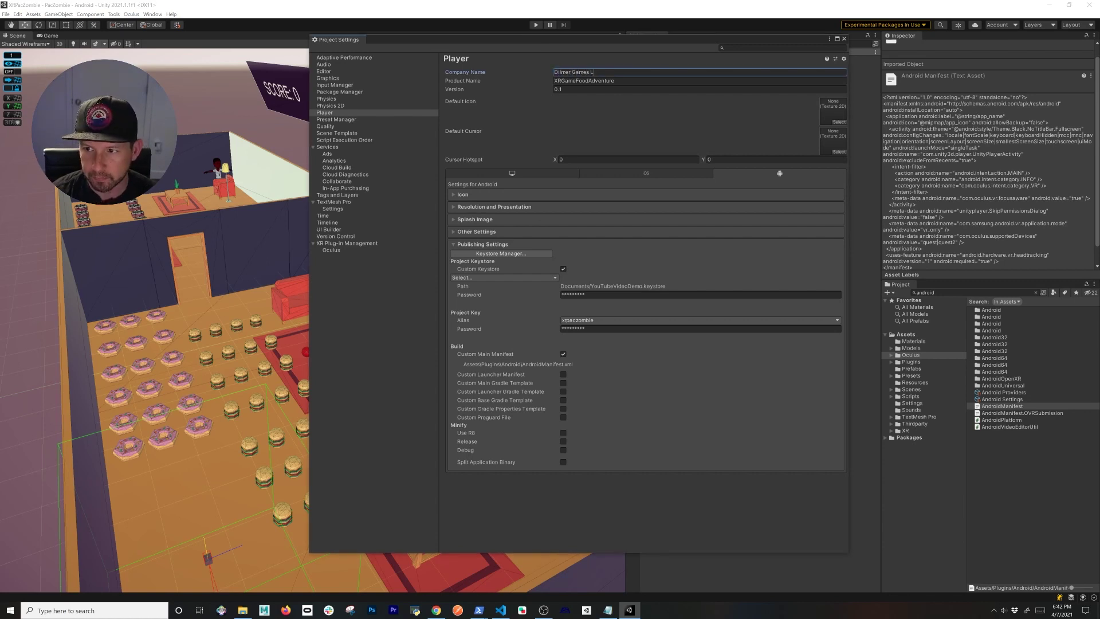
pyautogui.write('LC')
pyautogui.press('Tab')
pyautogui.write('XRPacZombie')
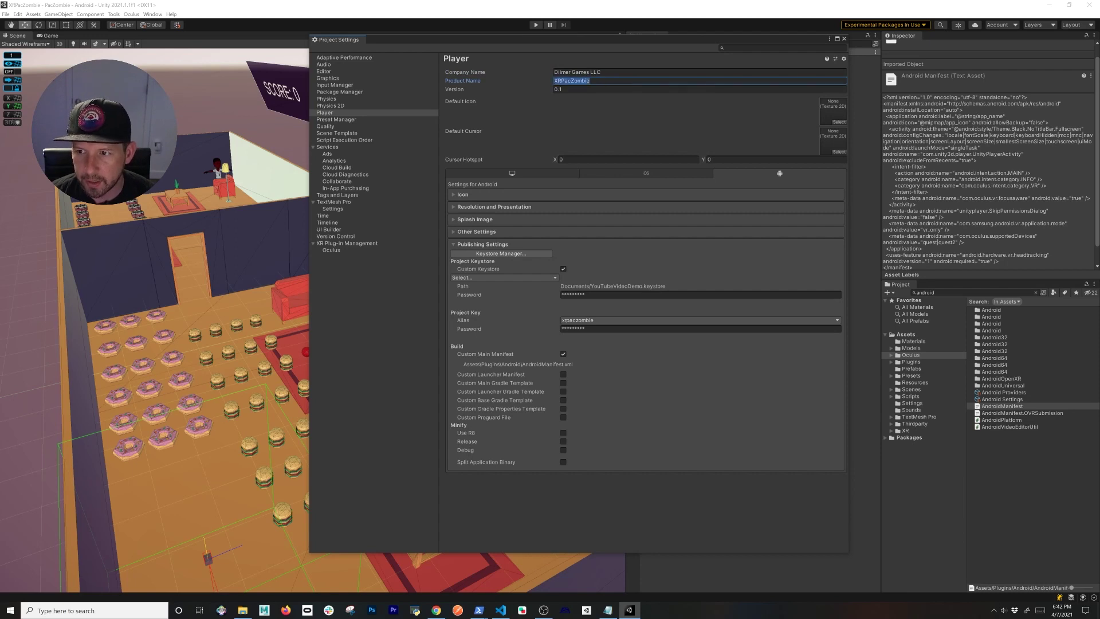
pyautogui.click(361, 244)
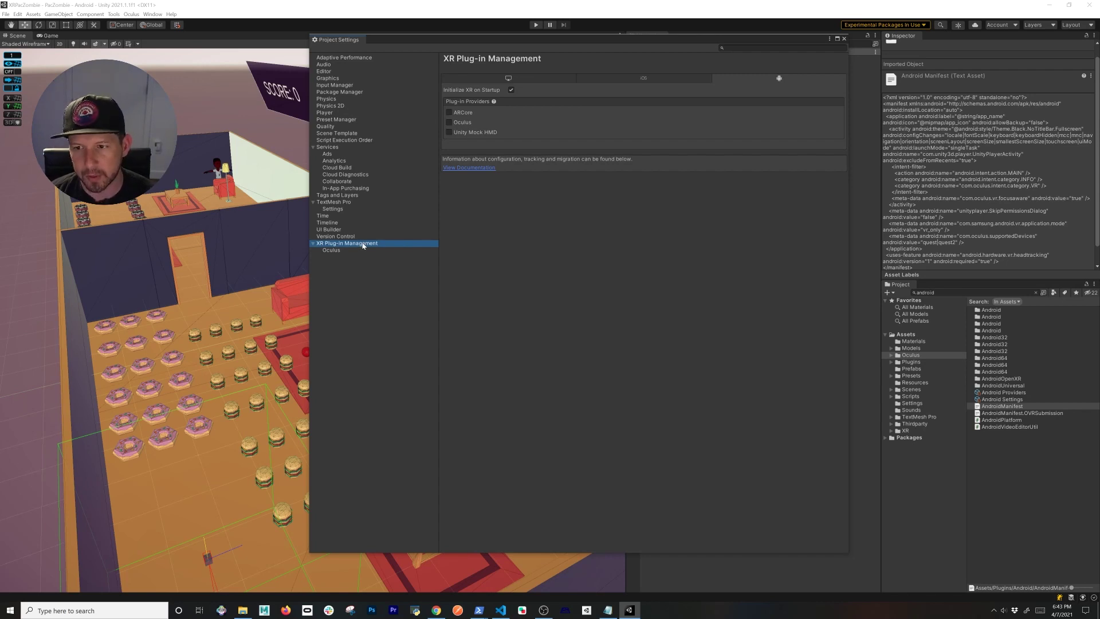
# - Enable Oculus as the Android XR plug-in provider, then check the desktop providers
pyautogui.click(450, 123)
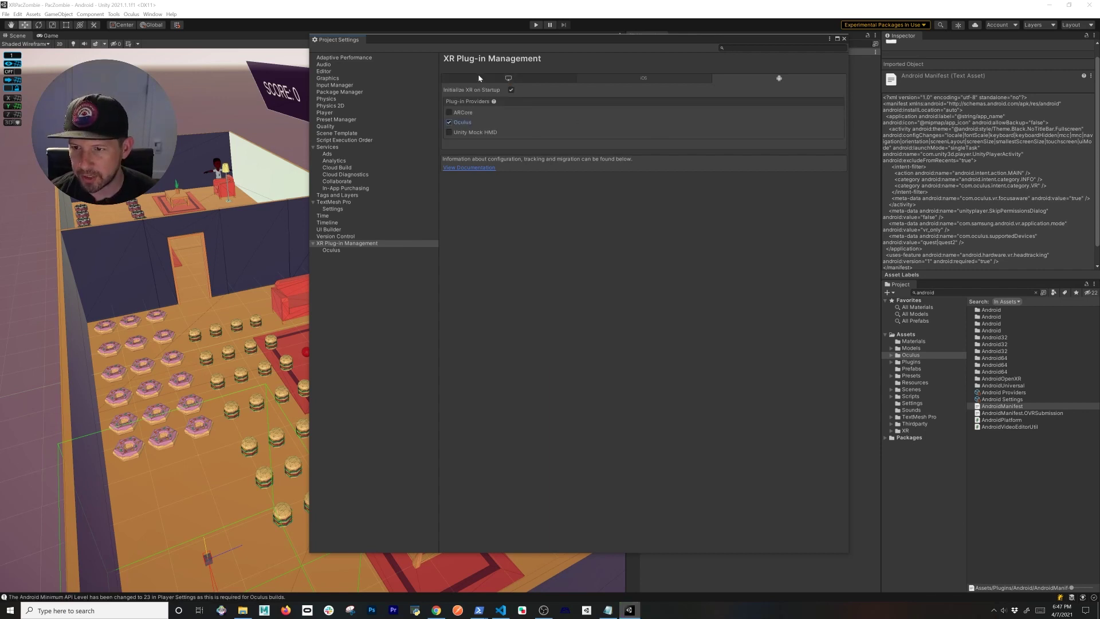
pyautogui.click(479, 79)
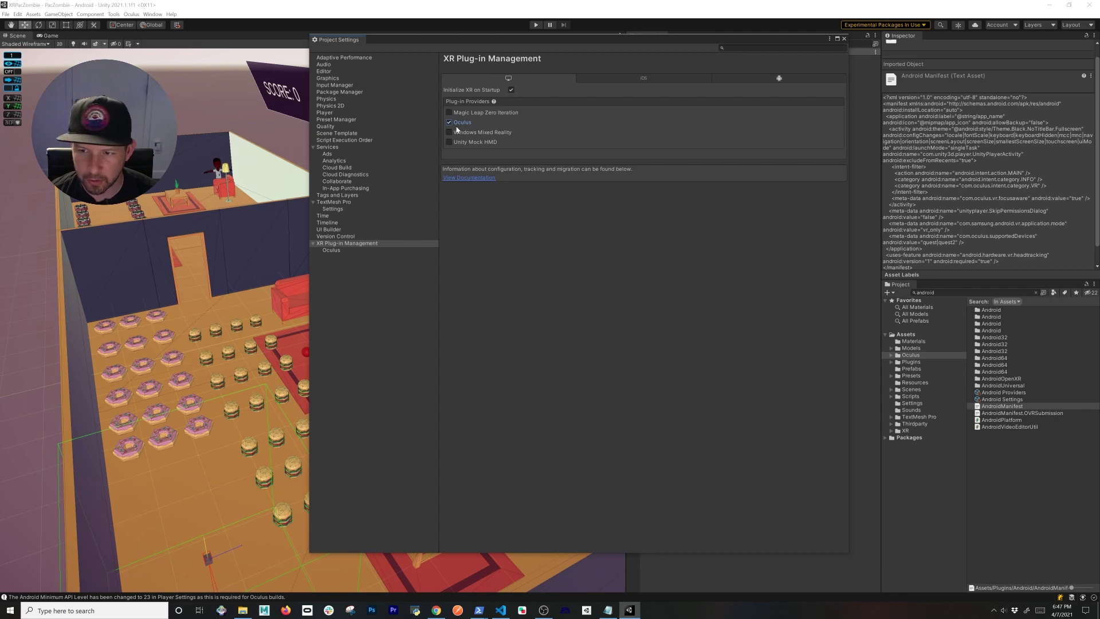
# - Close Project Settings and Build Settings and orbit the Scene view toward the room
pyautogui.click(844, 39)
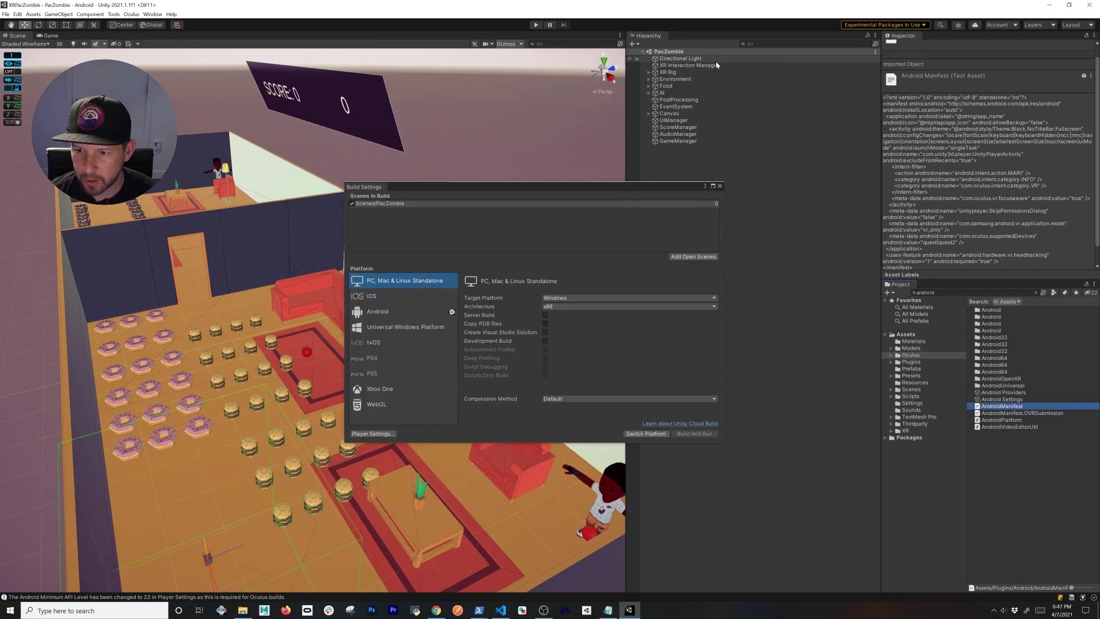
pyautogui.click(719, 186)
pyautogui.moveTo(487, 236); pyautogui.dragTo(415, 239, button='right')
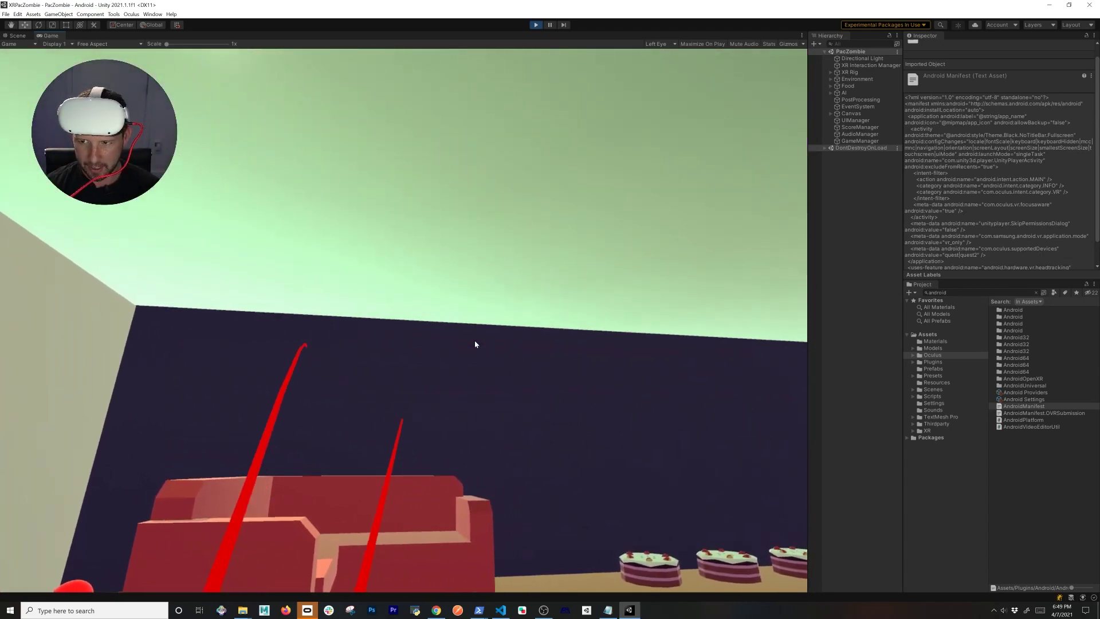
# - Stop Play mode and reopen Build Settings from the File menu
pyautogui.click(536, 25)
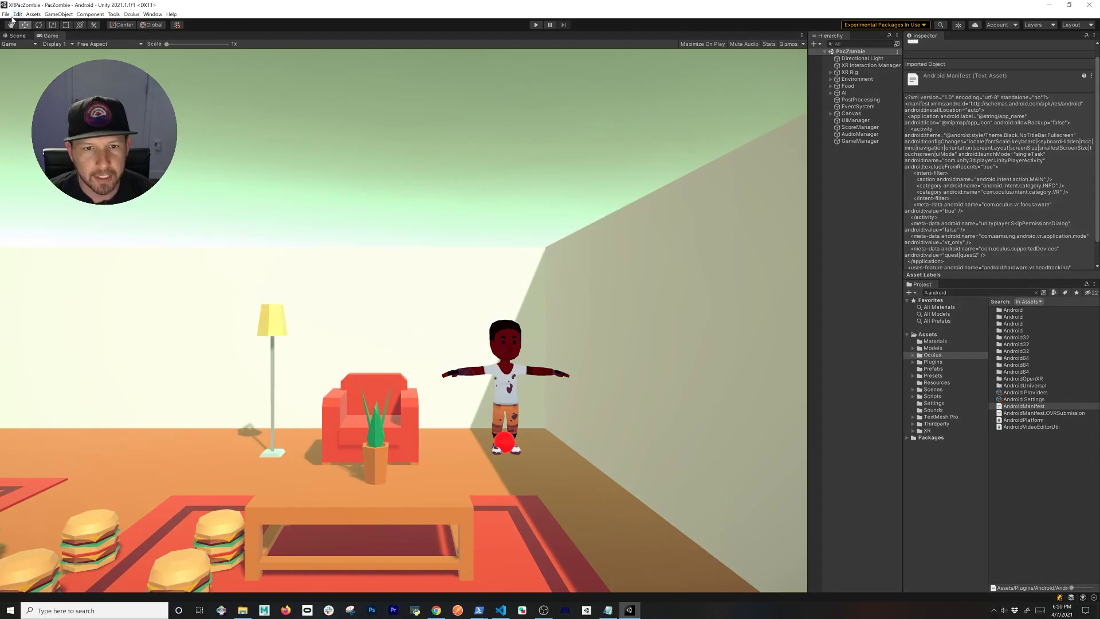
pyautogui.click(6, 14)
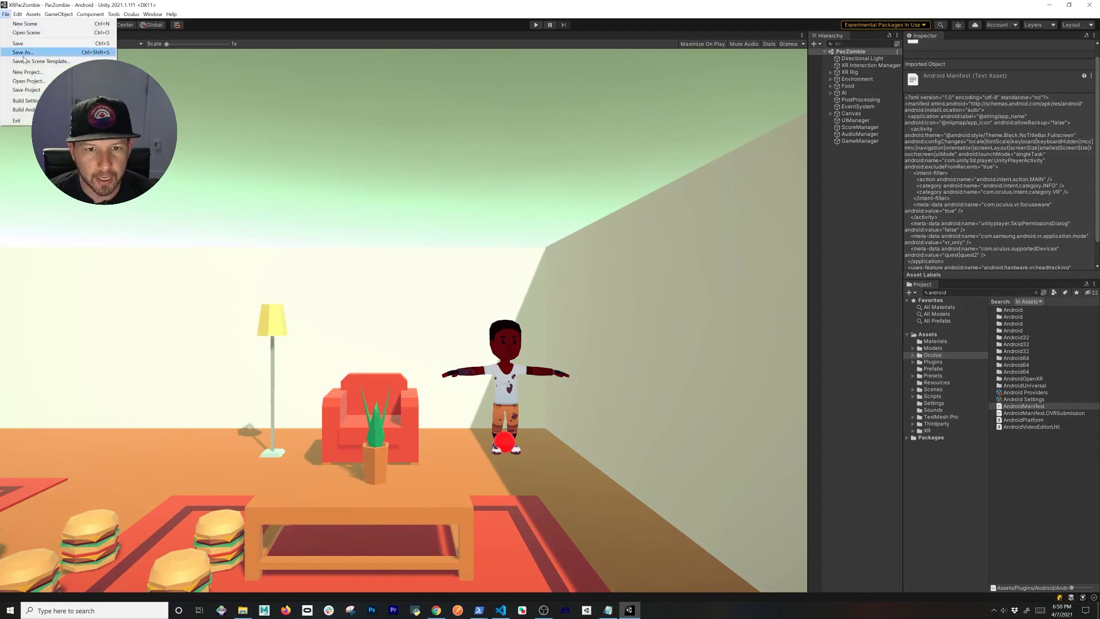
pyautogui.click(26, 100)
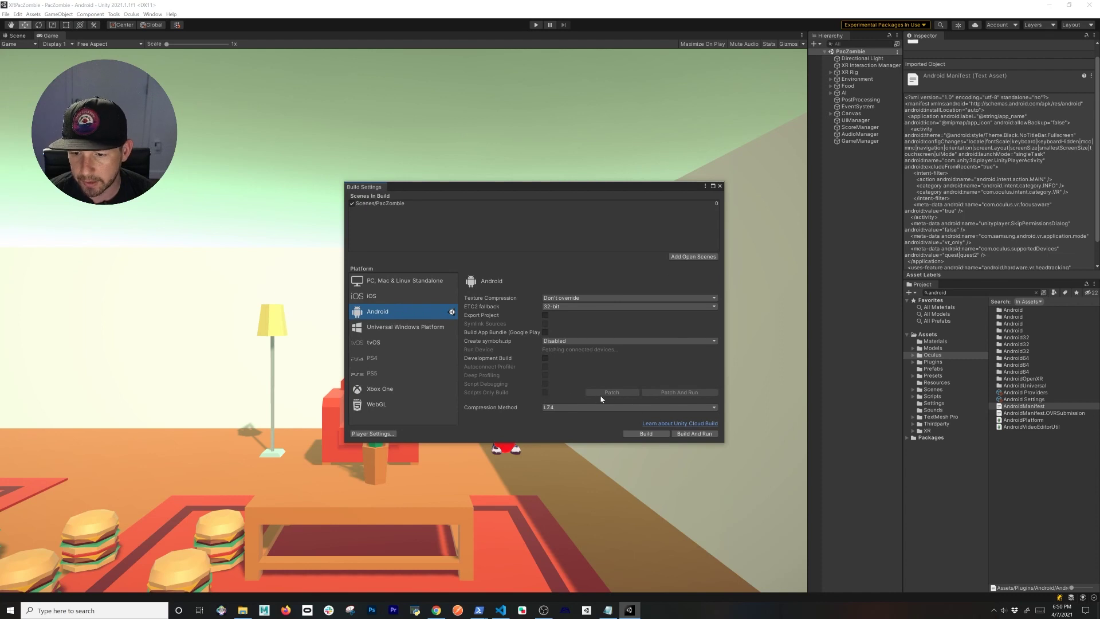
# - Build the Android APK to Dropbox > Shares > OculusAppLab > Builds, replacing XRPacZombie.apk
pyautogui.click(646, 434)
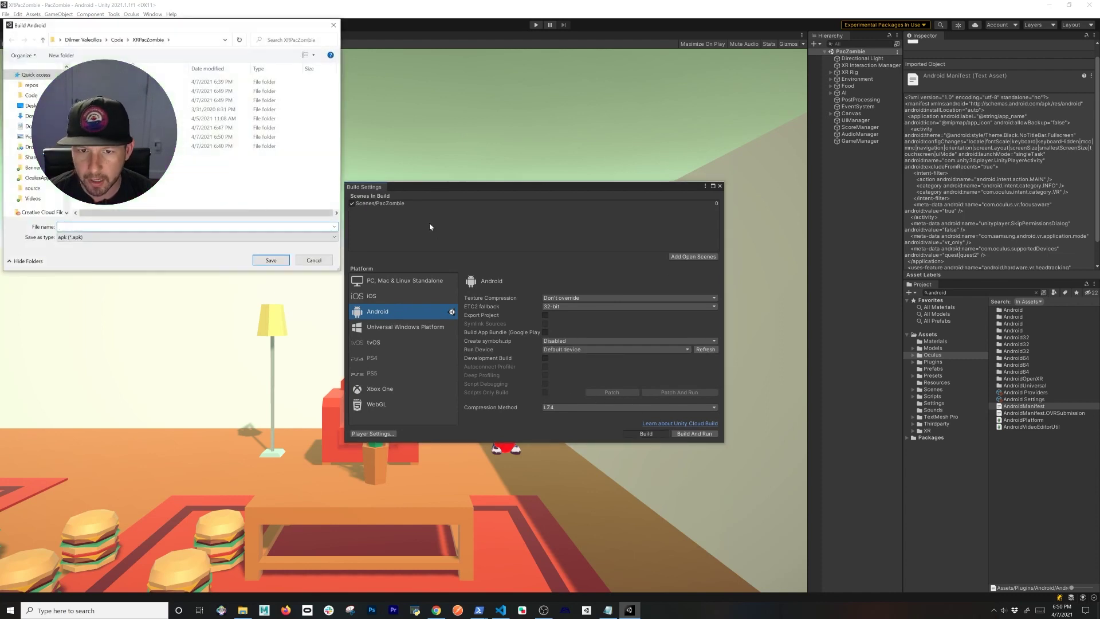
pyautogui.click(28, 147)
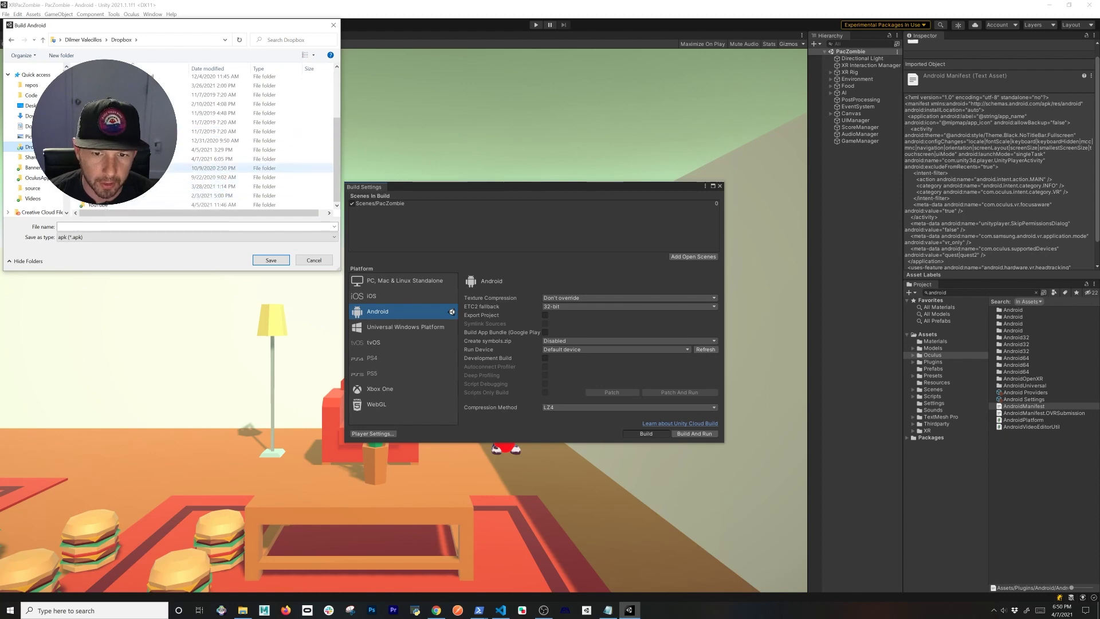
pyautogui.doubleClick(126, 159)
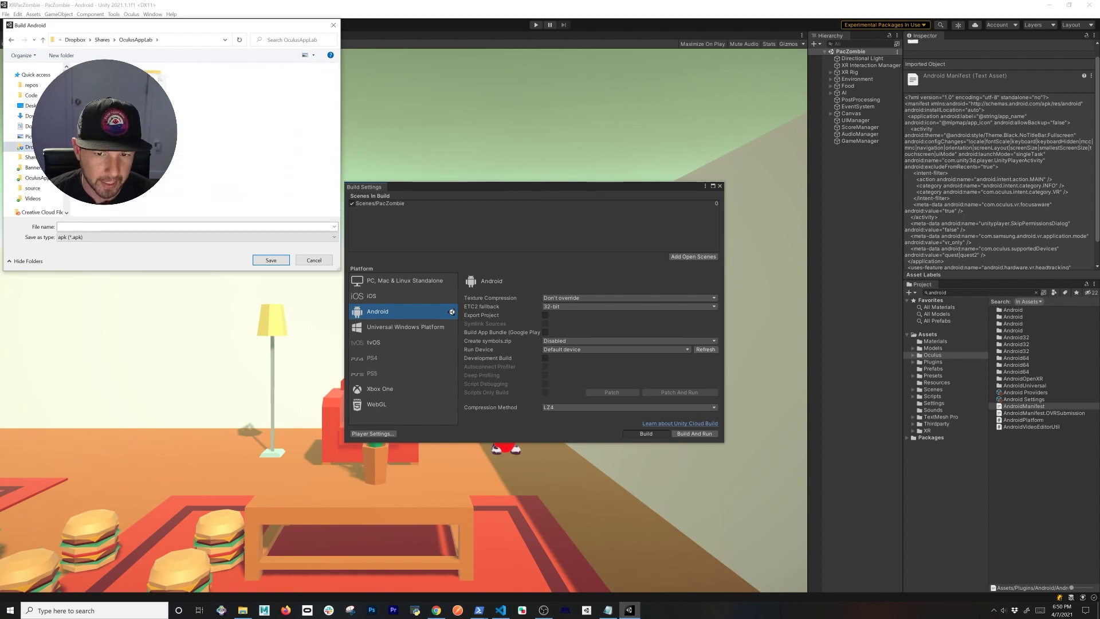
pyautogui.doubleClick(153, 76)
pyautogui.click(115, 82)
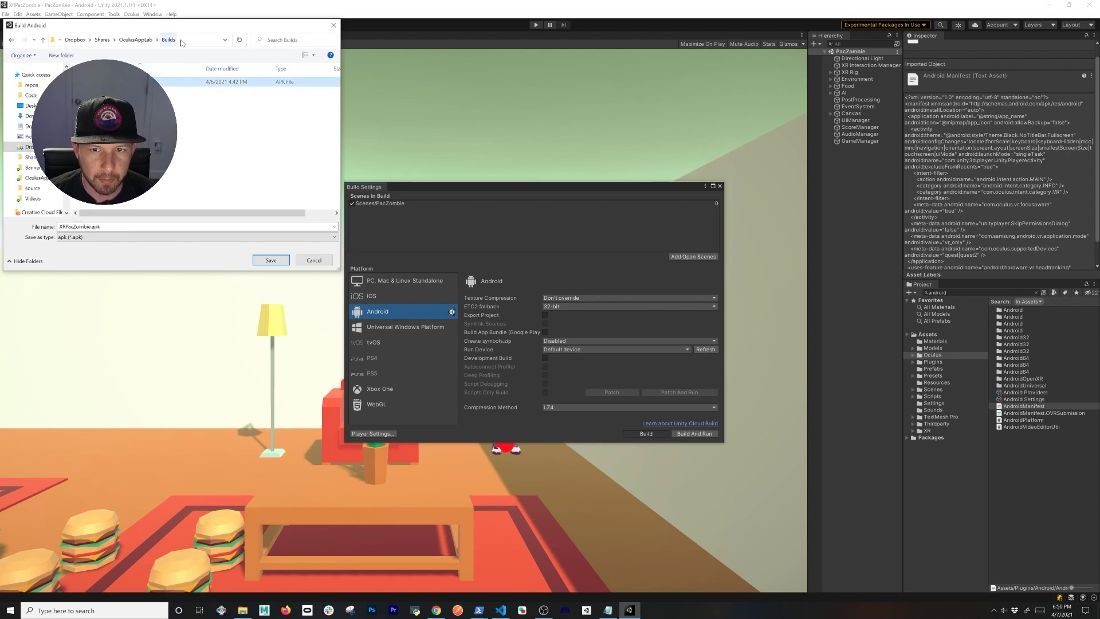
pyautogui.click(271, 260)
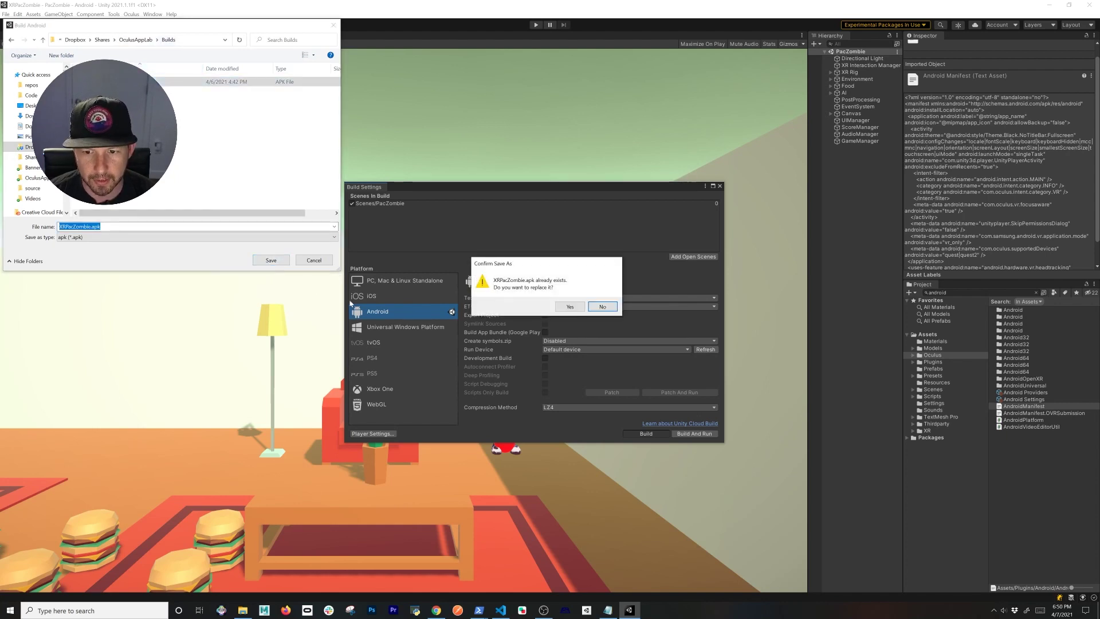
pyautogui.click(569, 305)
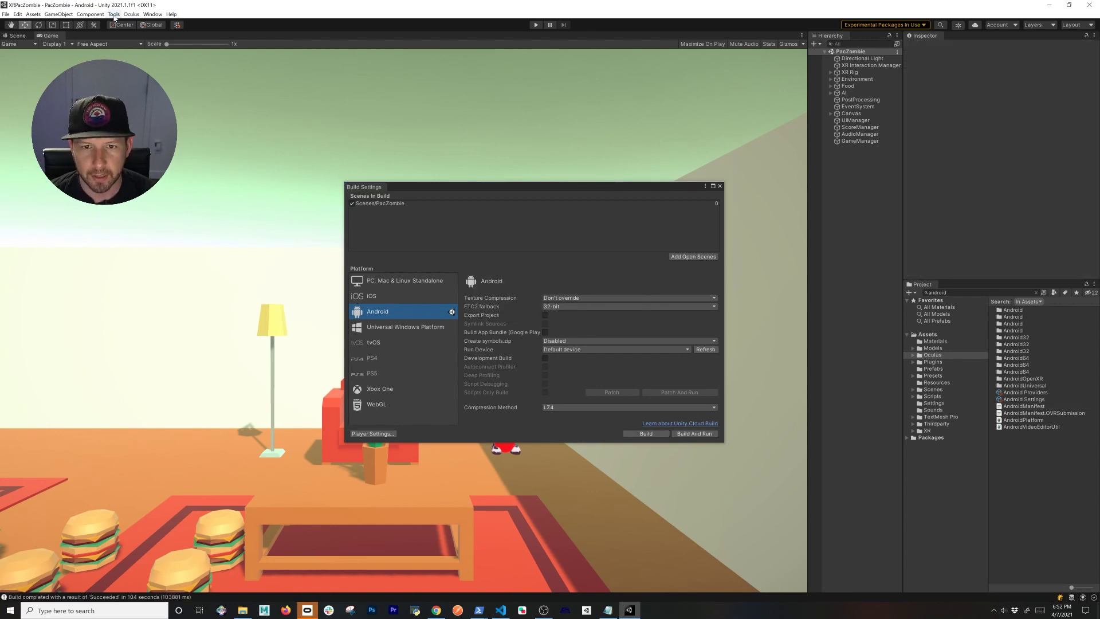
# - Show the Oculus Platform Settings, then bring up the Oculus Developer Dashboard in Chrome
pyautogui.click(128, 15)
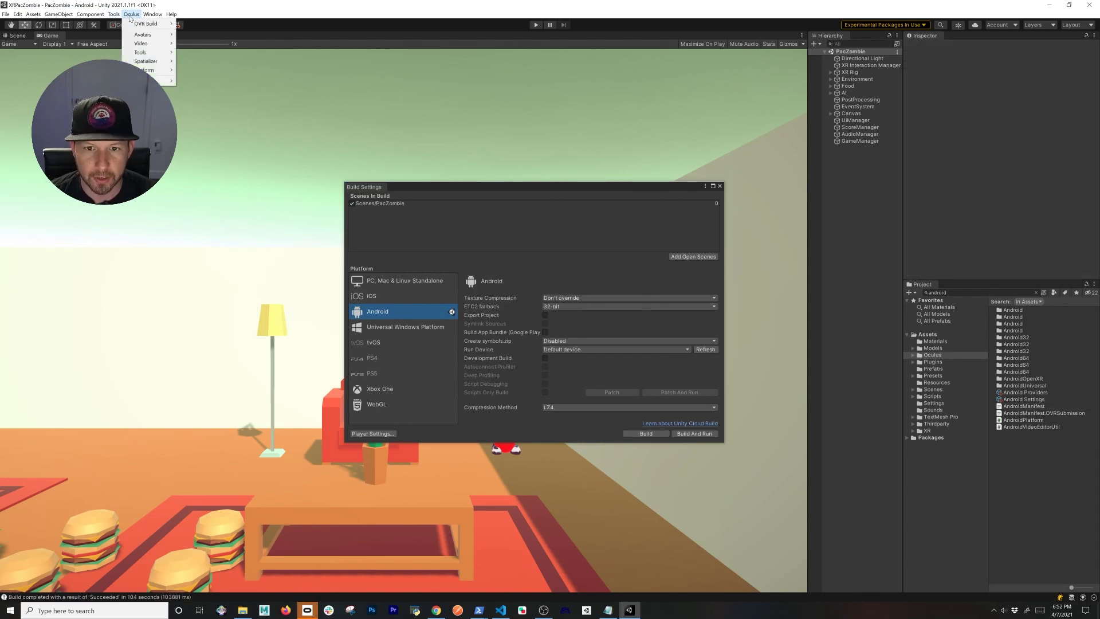
pyautogui.moveTo(157, 71)
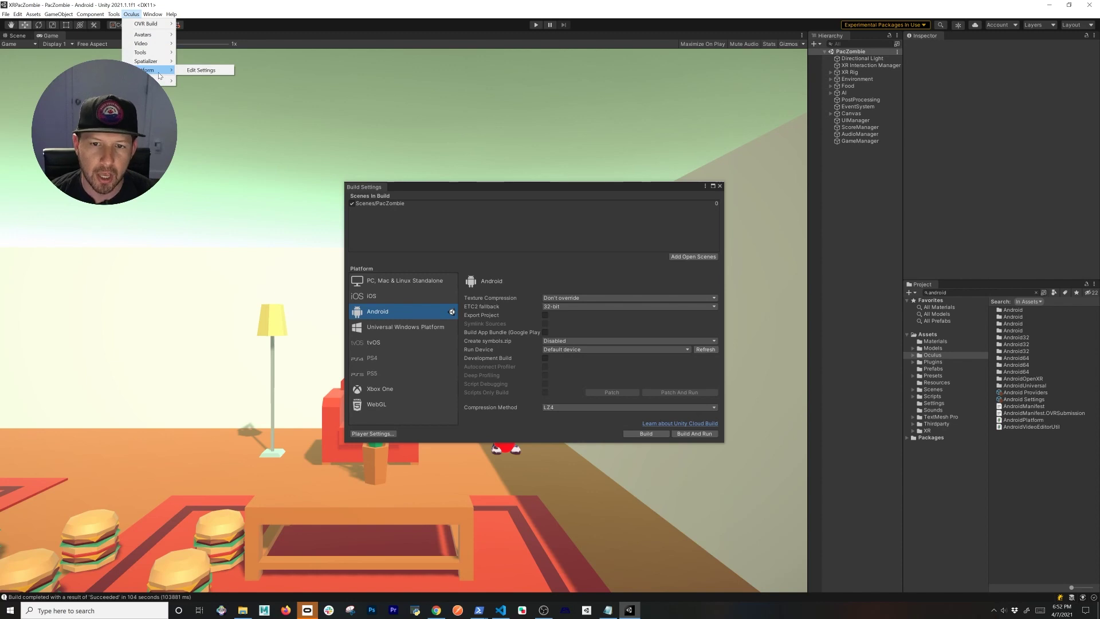
pyautogui.click(201, 70)
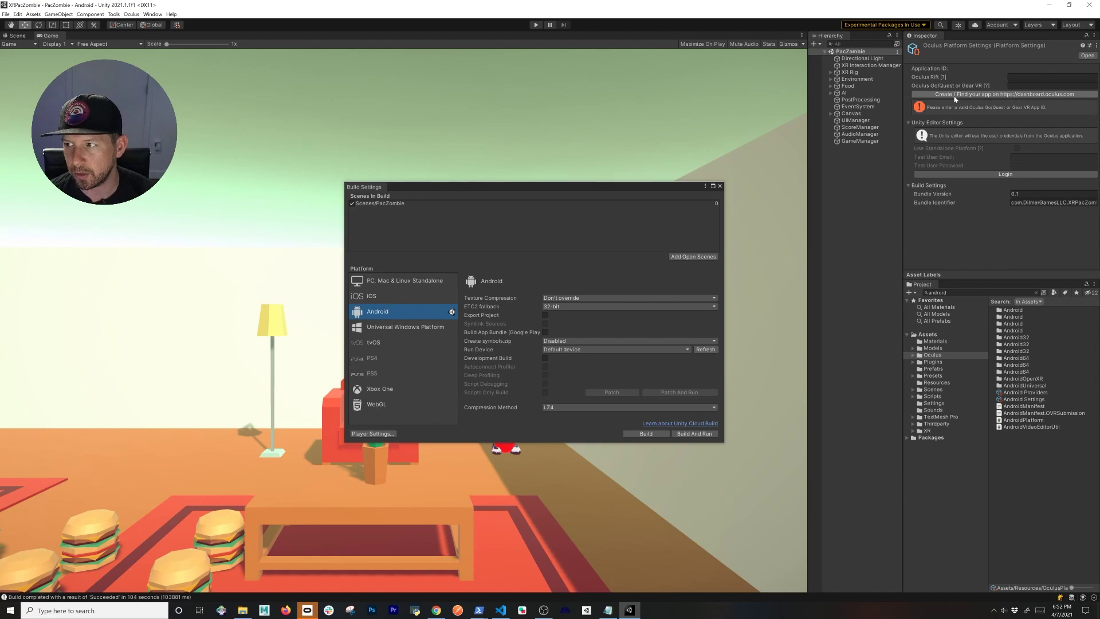
pyautogui.click(438, 610)
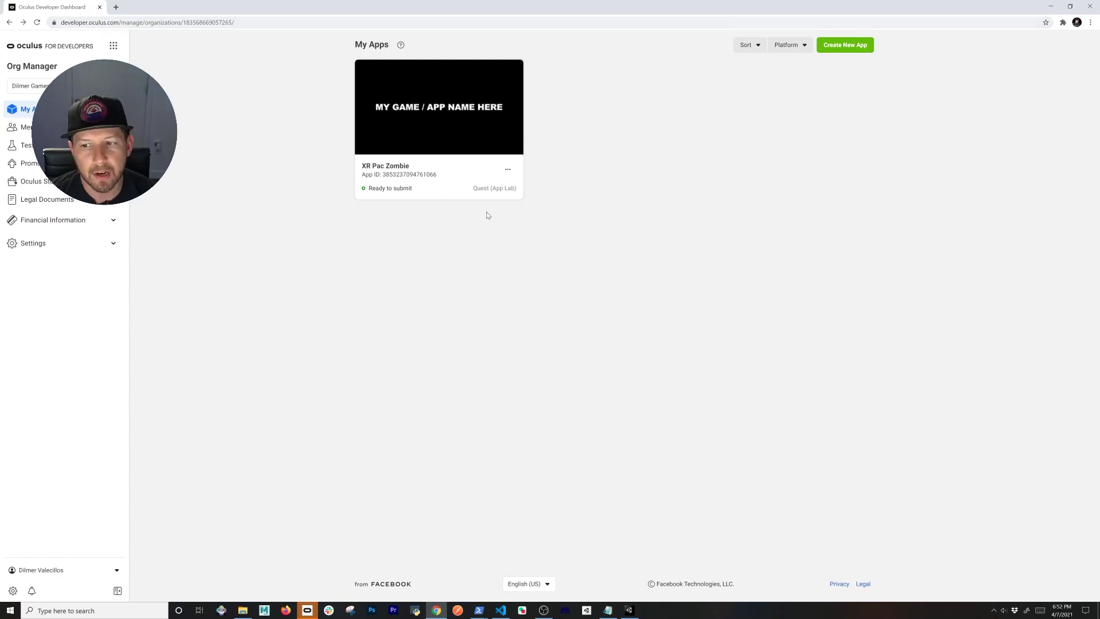
# - Start a new app named 'XR Pac Zombie 2' on the Quest (App Lab) platform
pyautogui.click(839, 47)
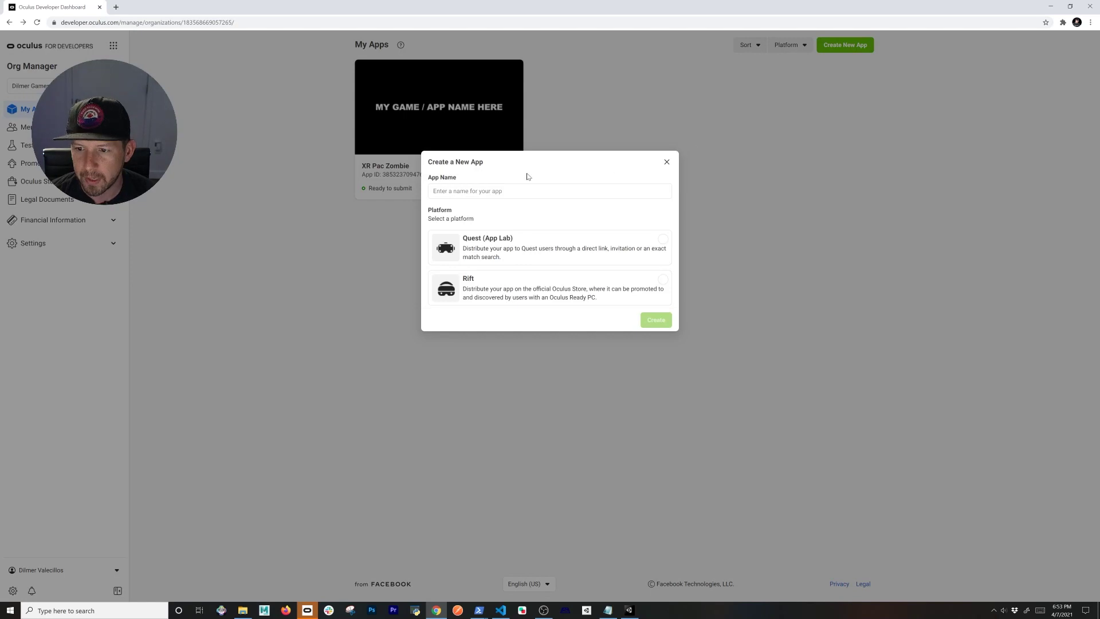
pyautogui.click(492, 194)
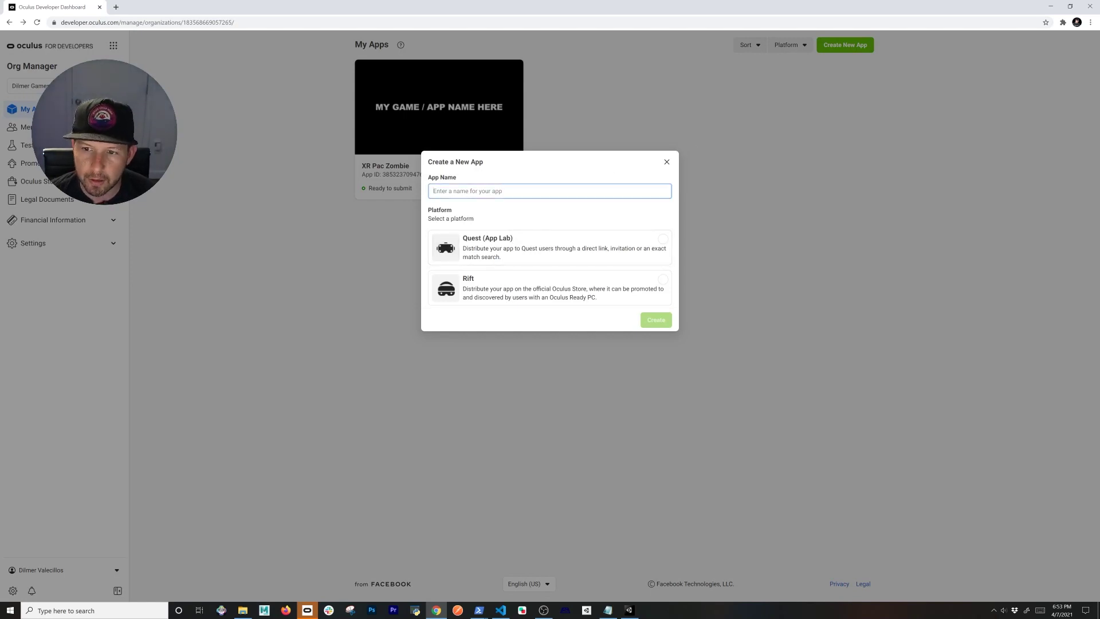
pyautogui.write('XR Pac')
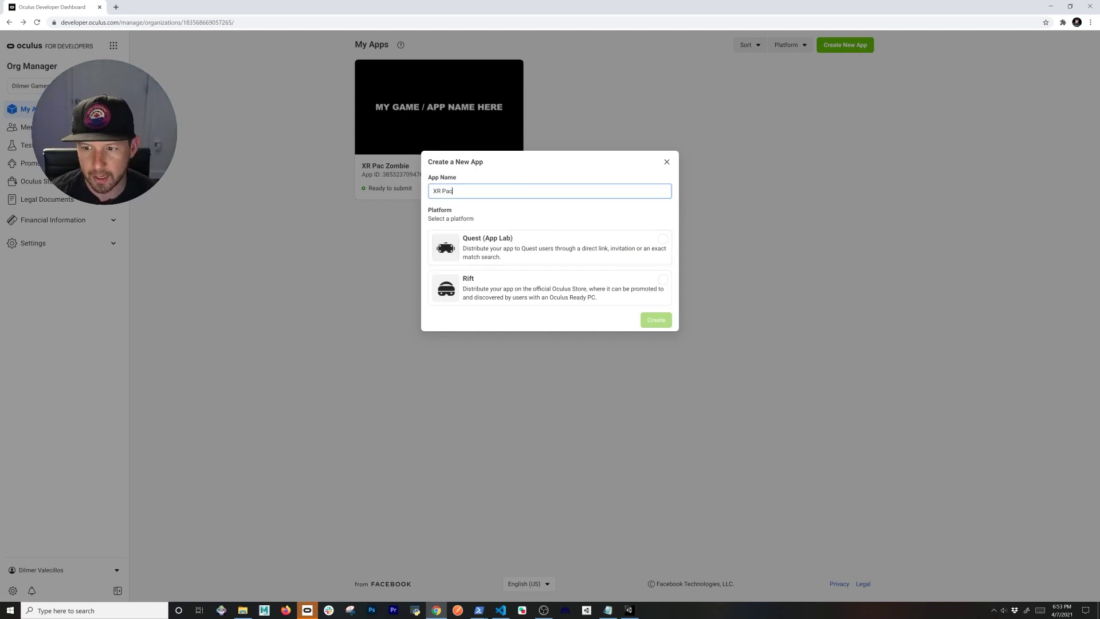
pyautogui.write(' Zombie')
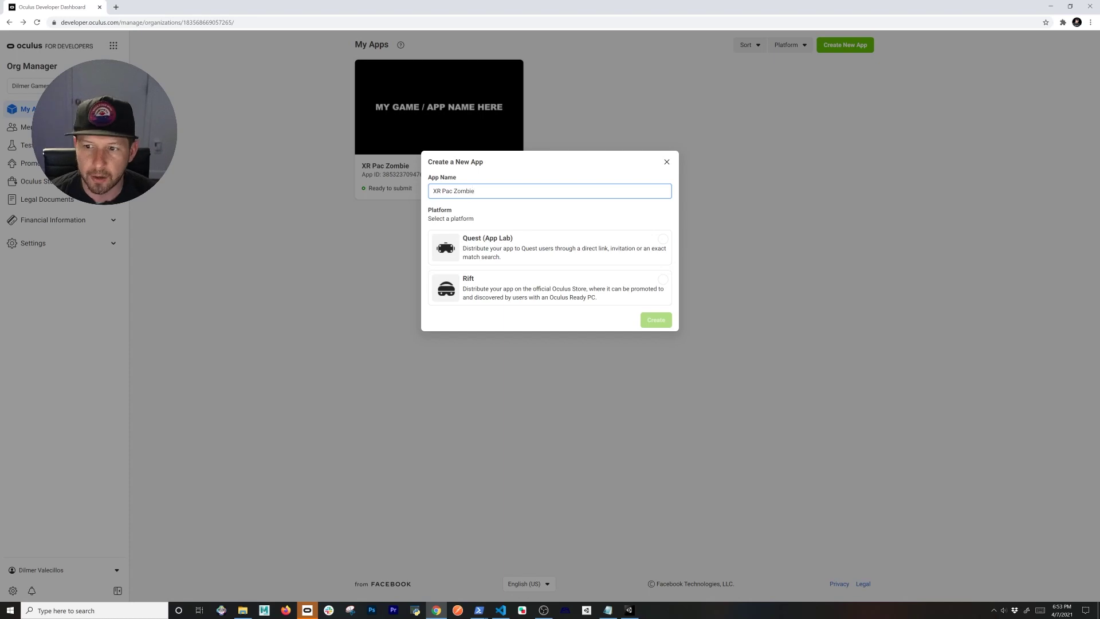
pyautogui.write(' 2')
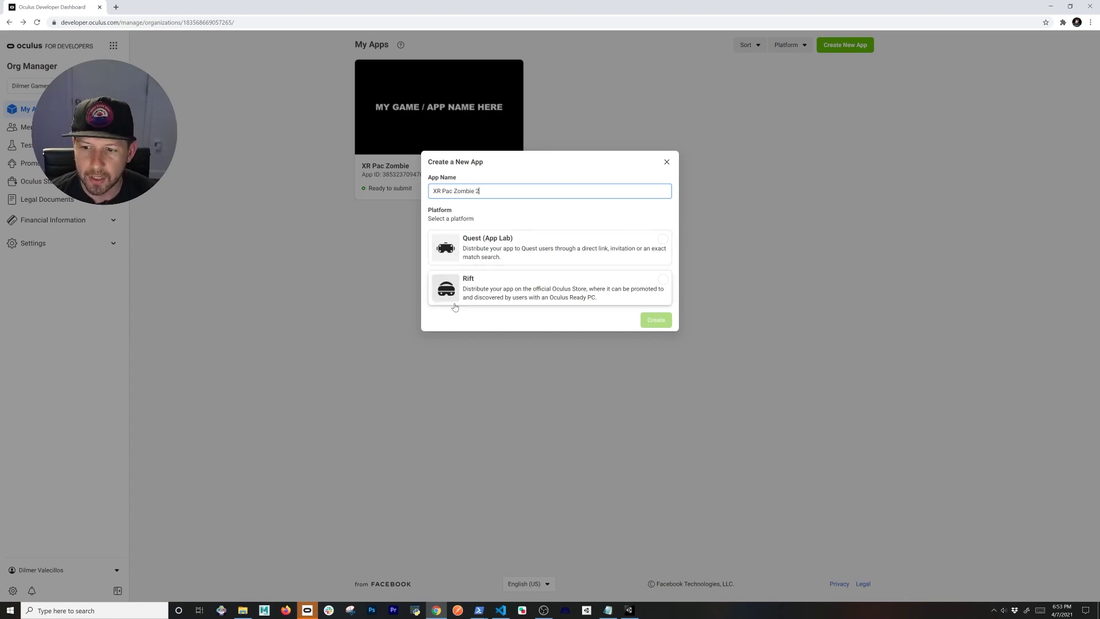
pyautogui.click(570, 239)
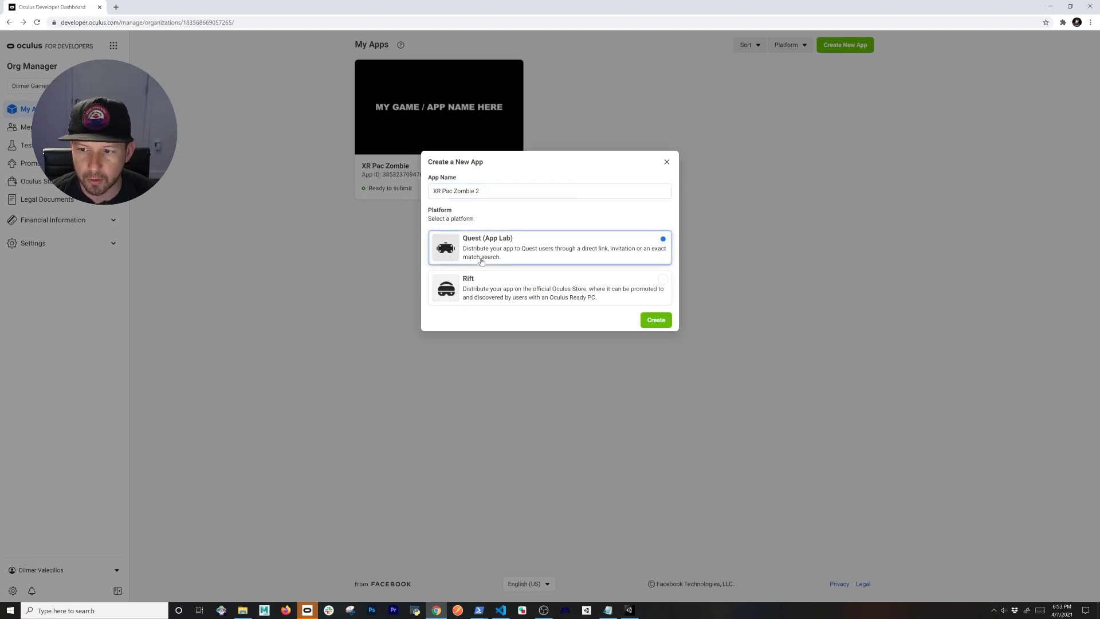
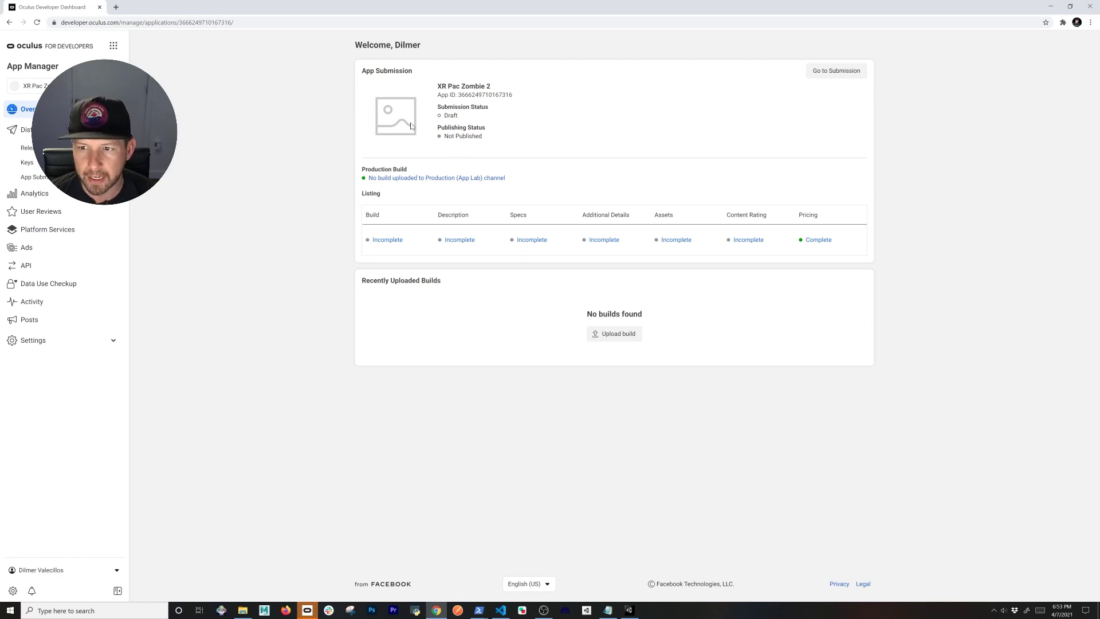
# - Start uploading a new build from the submission's Build step
pyautogui.click(834, 72)
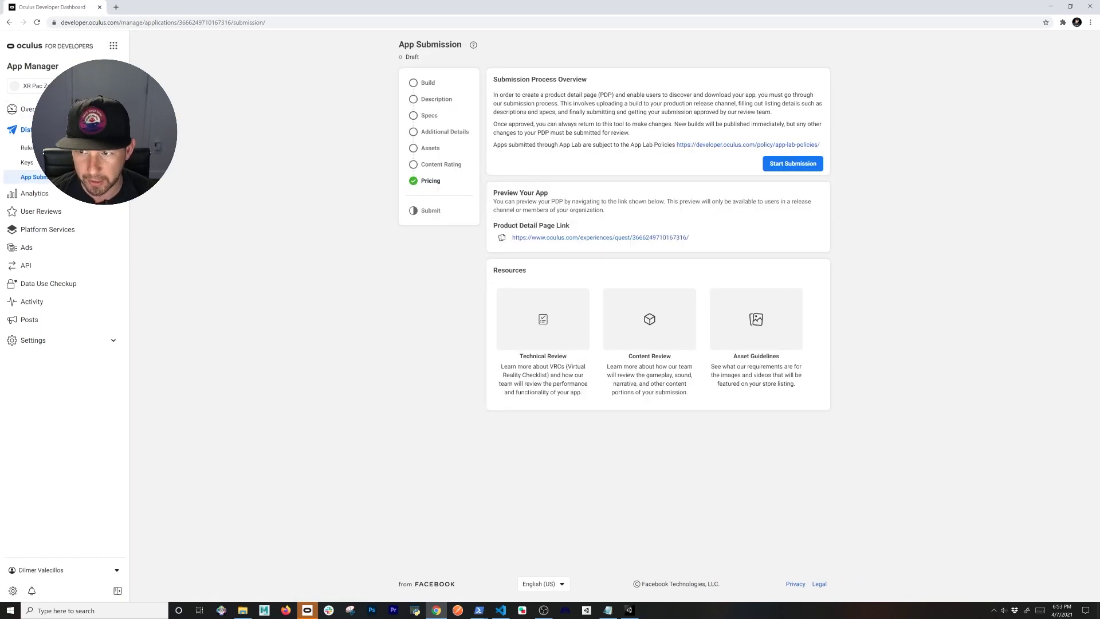
pyautogui.click(439, 83)
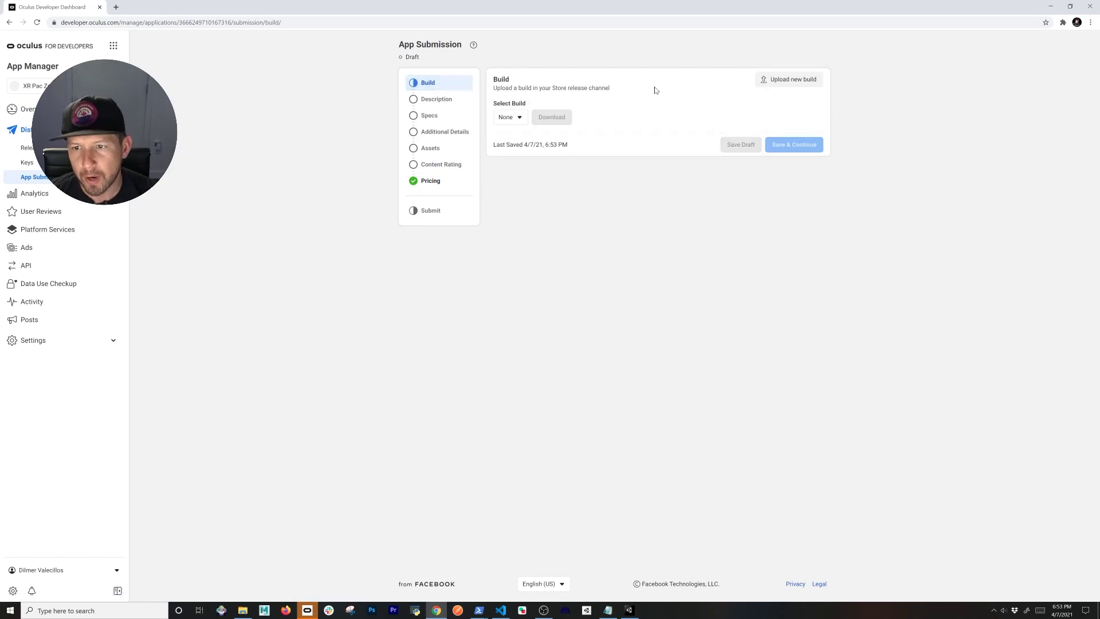
pyautogui.click(780, 80)
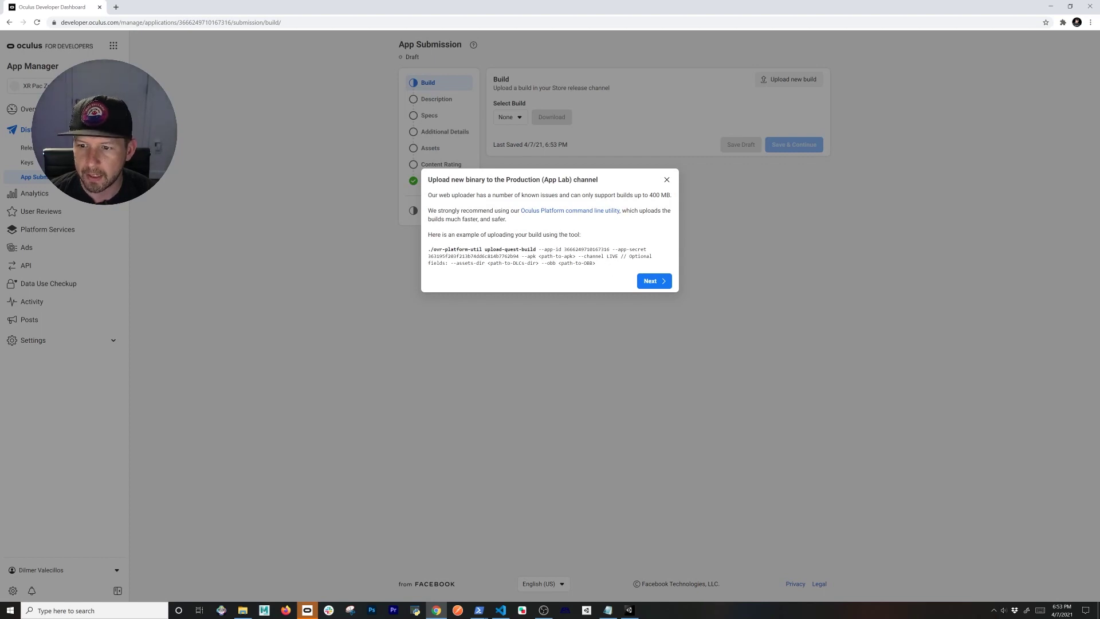
# - Select the example upload command and open the Platform Utility Reference docs in a new tab
pyautogui.moveTo(428, 249); pyautogui.dragTo(619, 267)
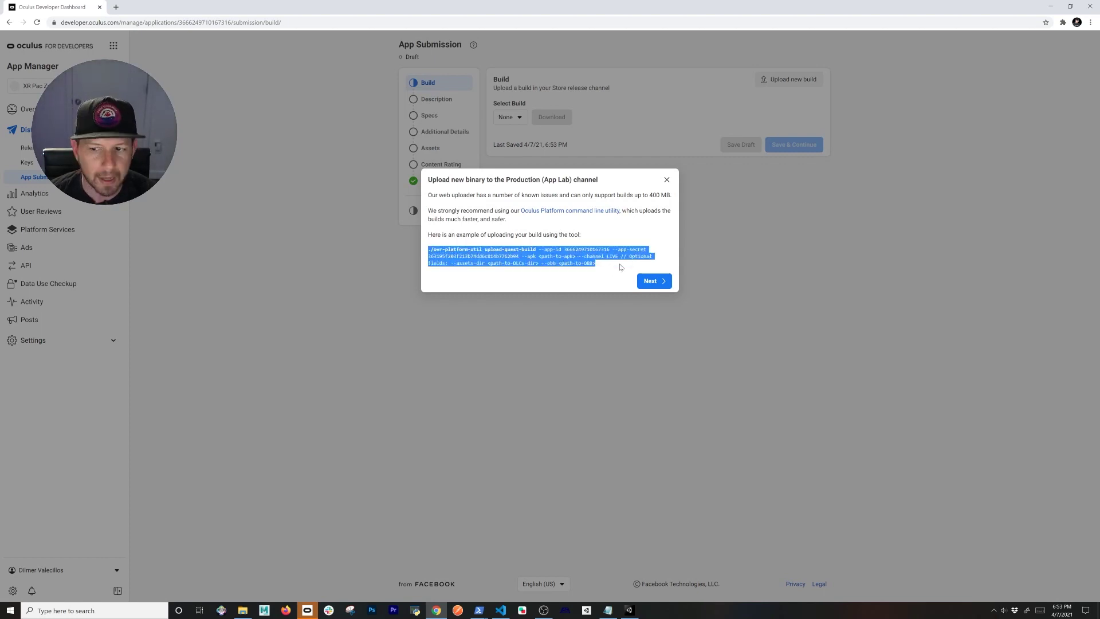
pyautogui.middleClick(568, 212)
pyautogui.click(170, 12)
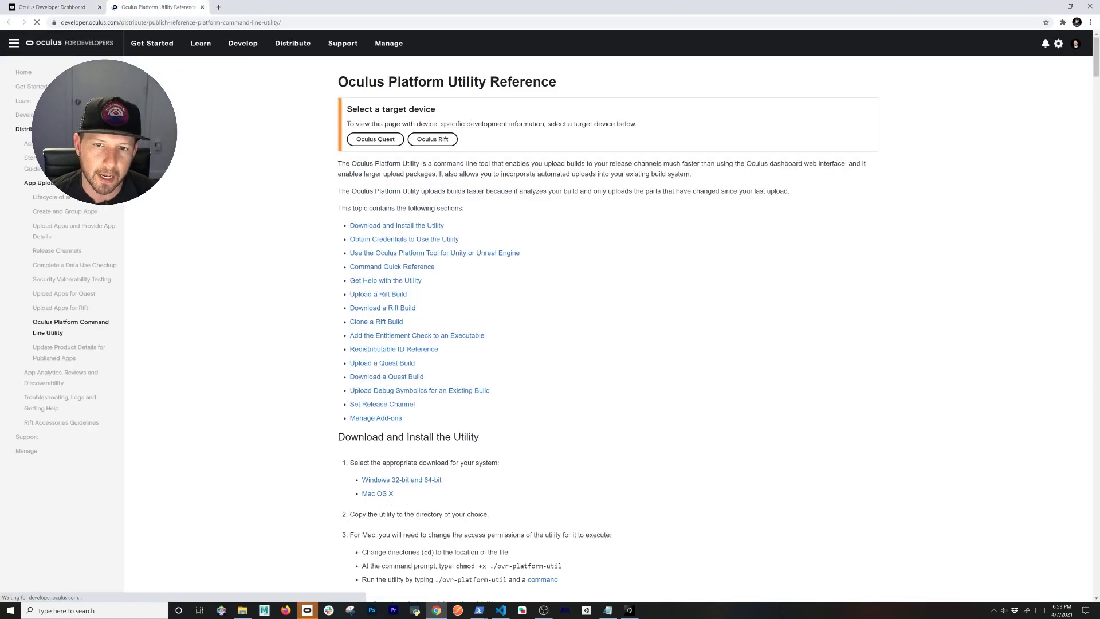
# - Review the utility's Download and Install section, then return to the dashboard's upload dialog
pyautogui.scroll(-3, 252, 233)
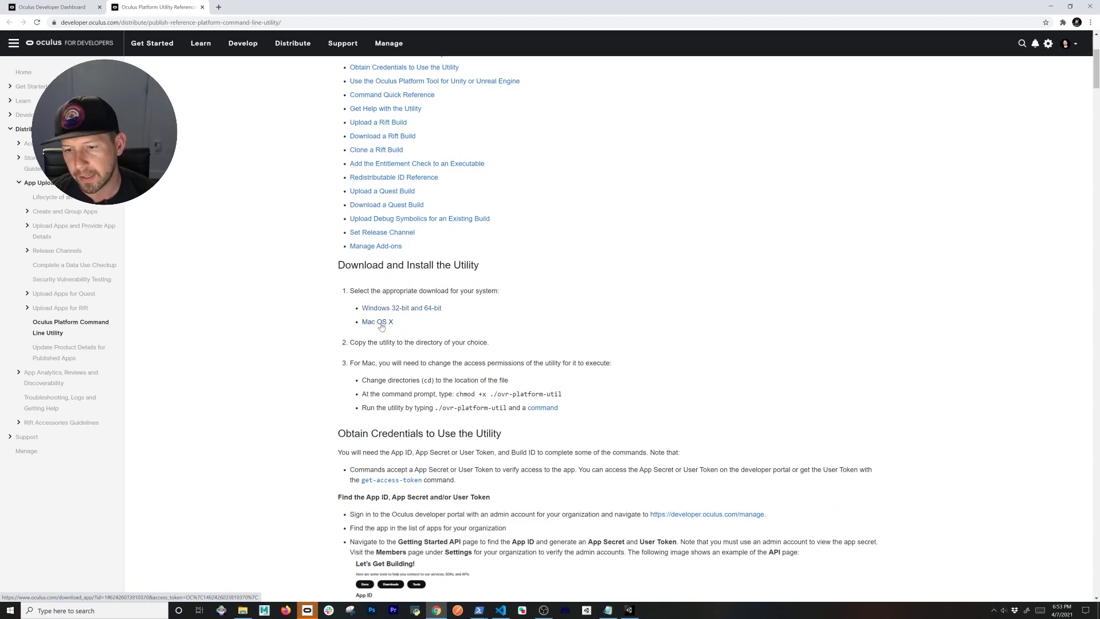
pyautogui.scroll(-5, 521, 298)
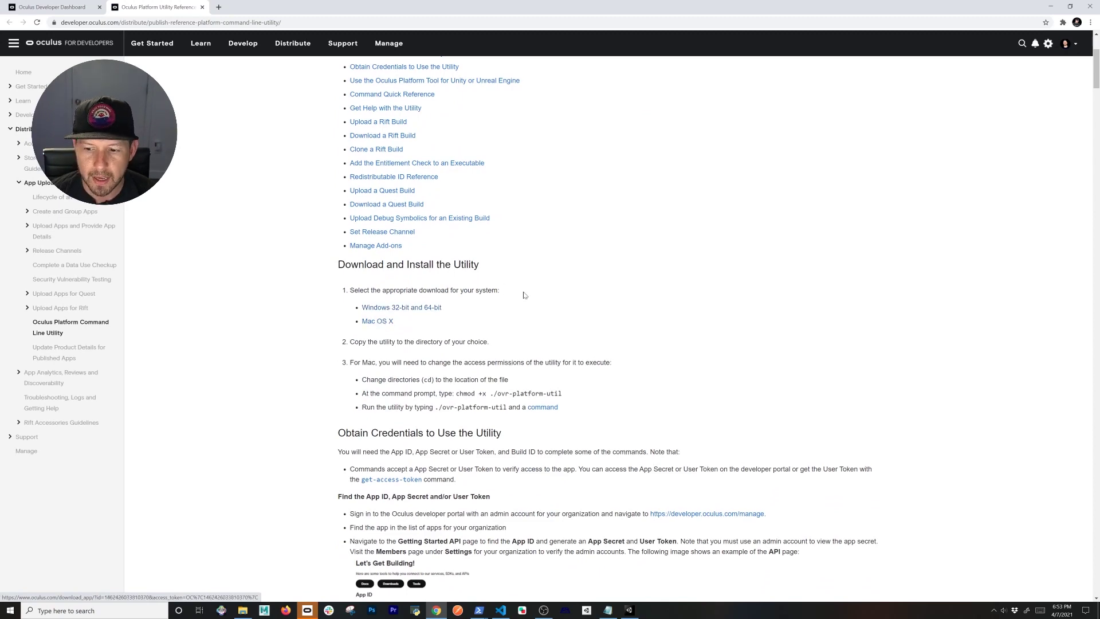
pyautogui.scroll(3, 519, 301)
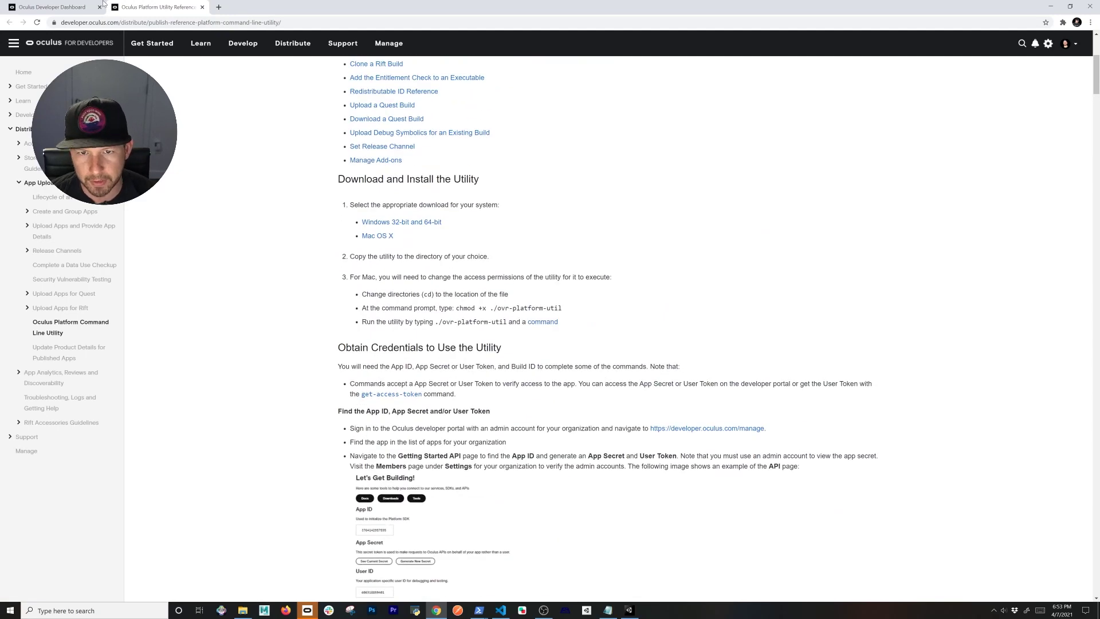
pyautogui.click(77, 6)
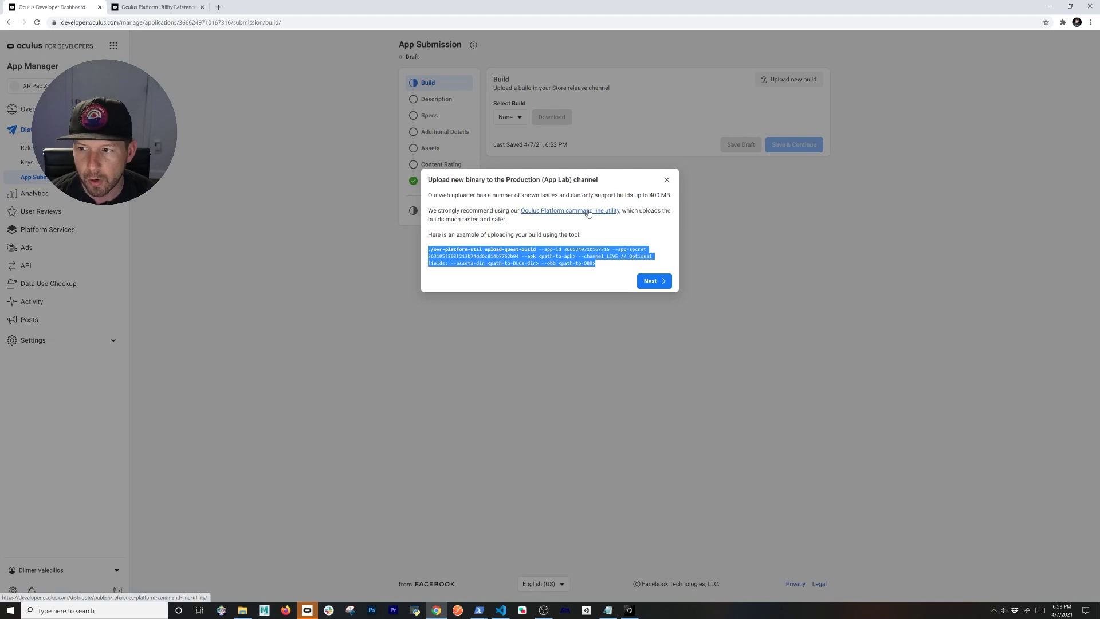
# - Browse to Dropbox > Shares > OculusAppLab > Builds and pick XRPacZombie.apk
pyautogui.click(653, 281)
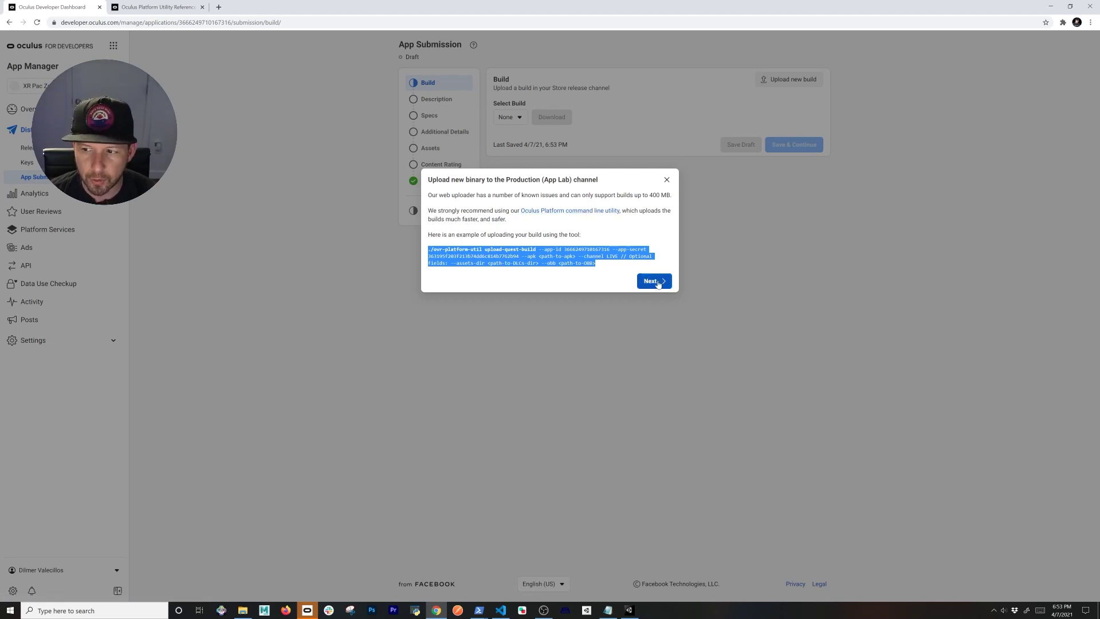
pyautogui.click(572, 323)
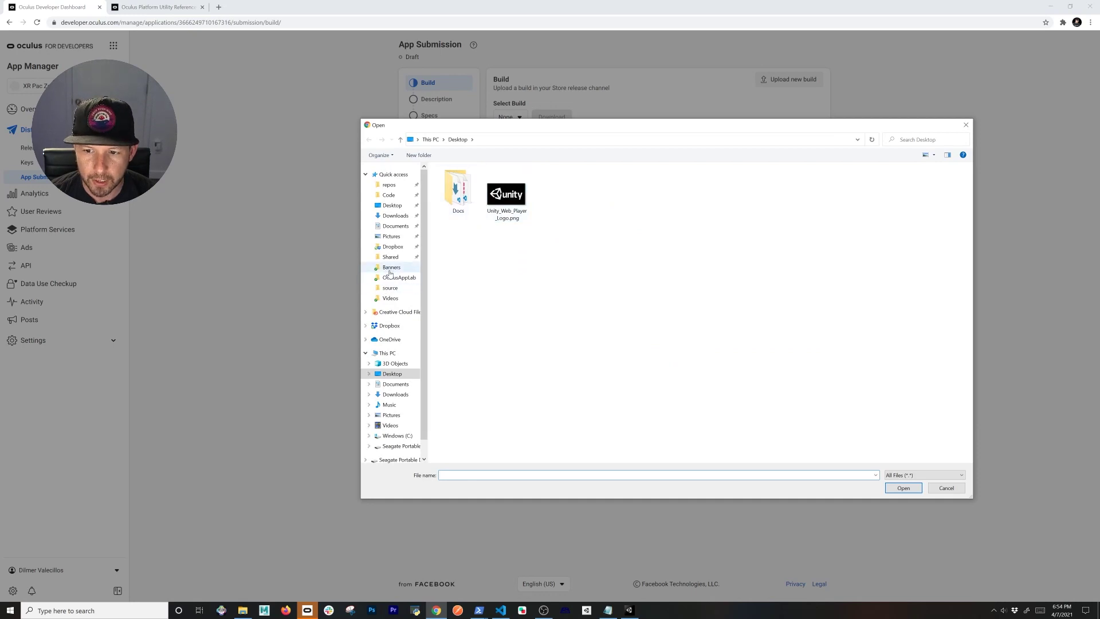
pyautogui.click(394, 247)
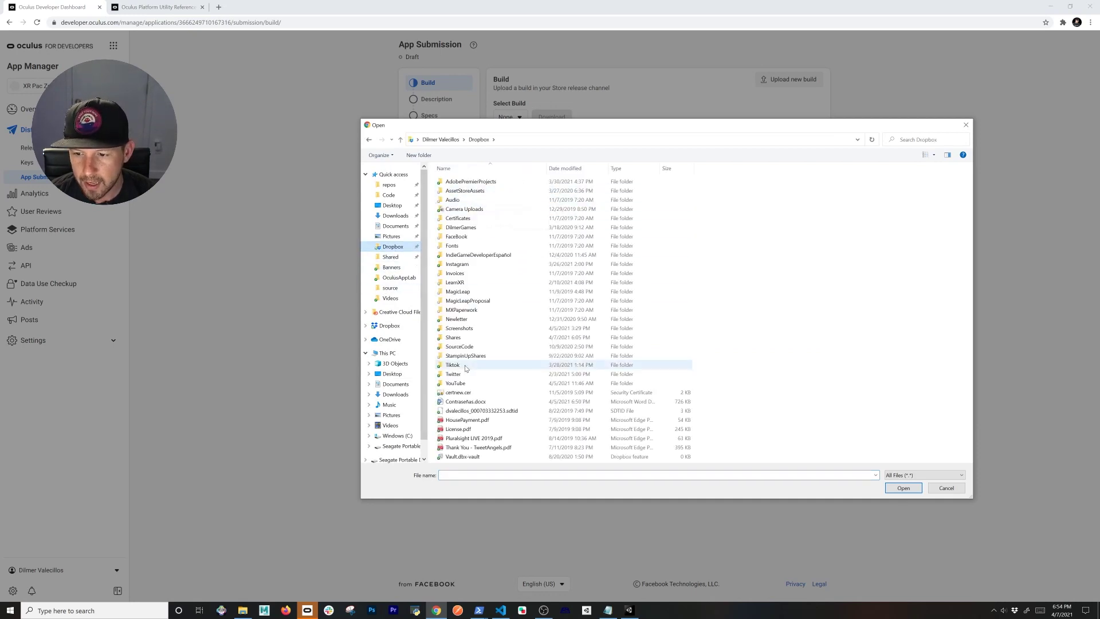
pyautogui.doubleClick(457, 338)
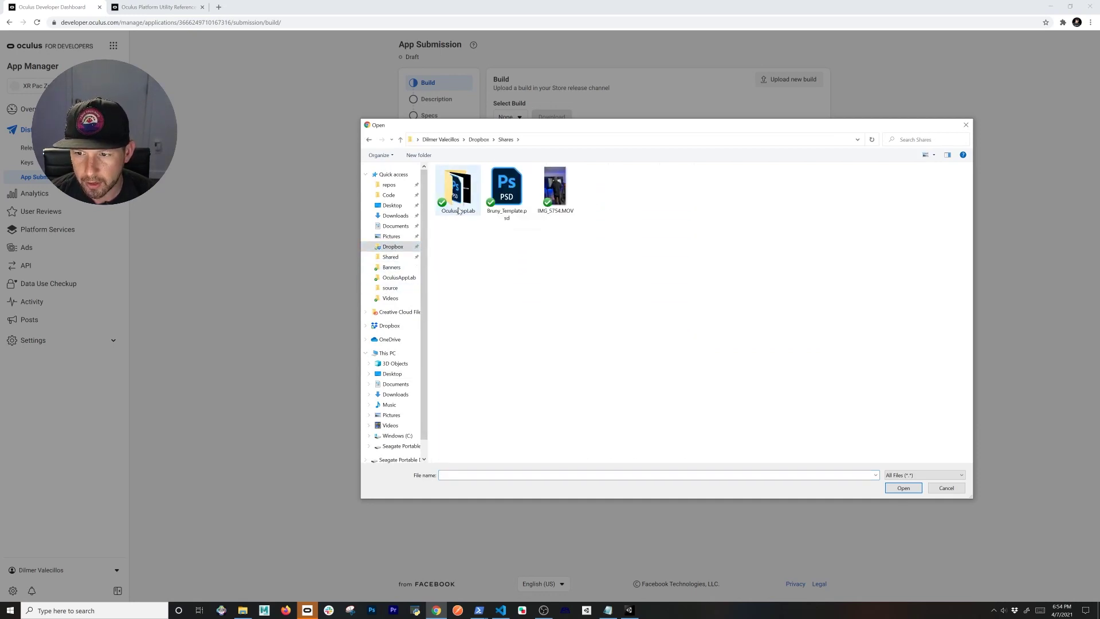
pyautogui.doubleClick(469, 192)
pyautogui.doubleClick(458, 189)
pyautogui.click(463, 183)
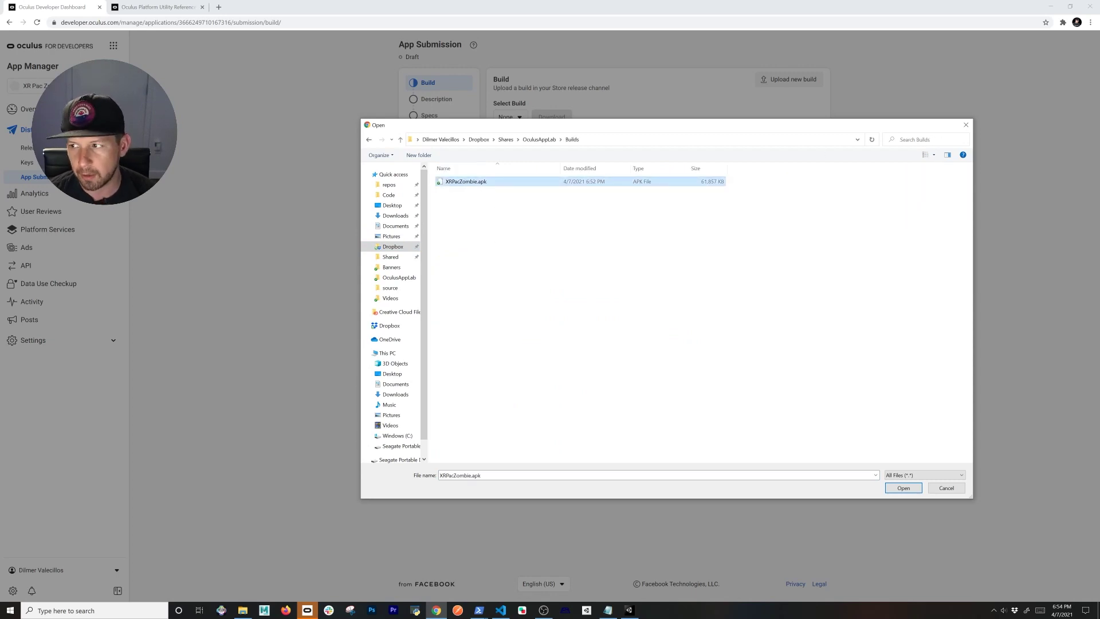
# - Cancel the file choice, close the upload dialog and go to the Description step
pyautogui.click(966, 125)
pyautogui.click(666, 162)
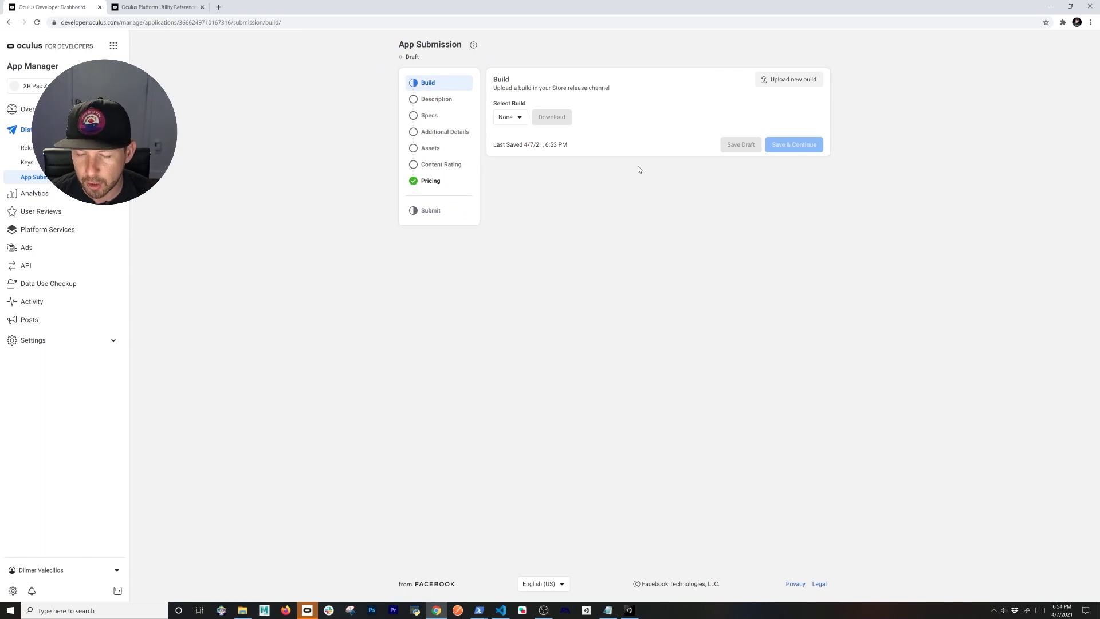
pyautogui.click(453, 100)
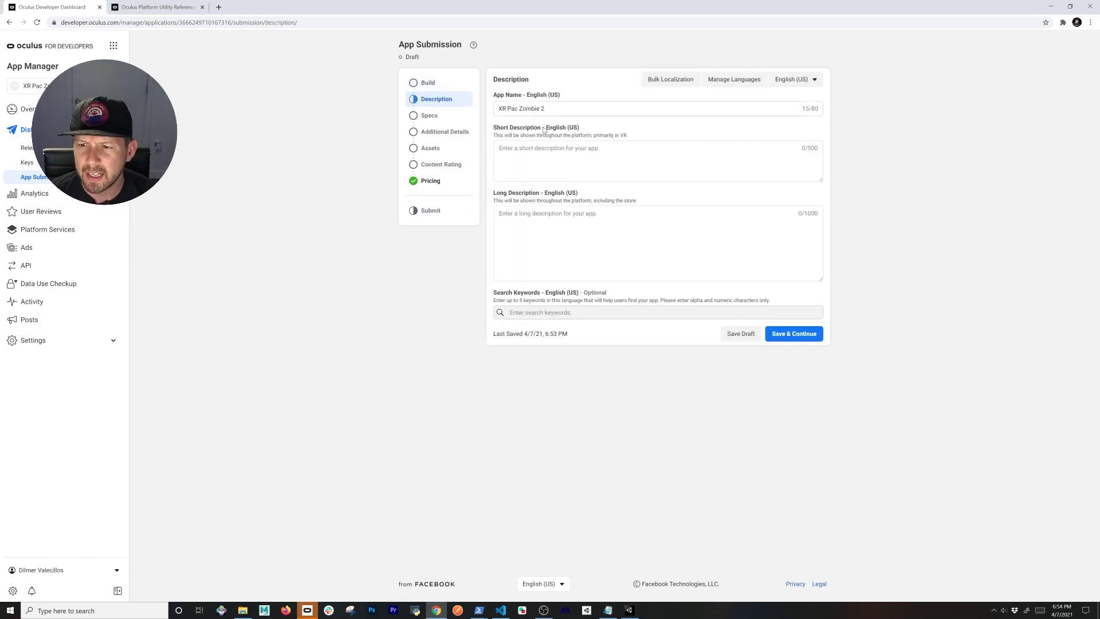
# - Write the test-game Short Description and copy its text
pyautogui.click(544, 154)
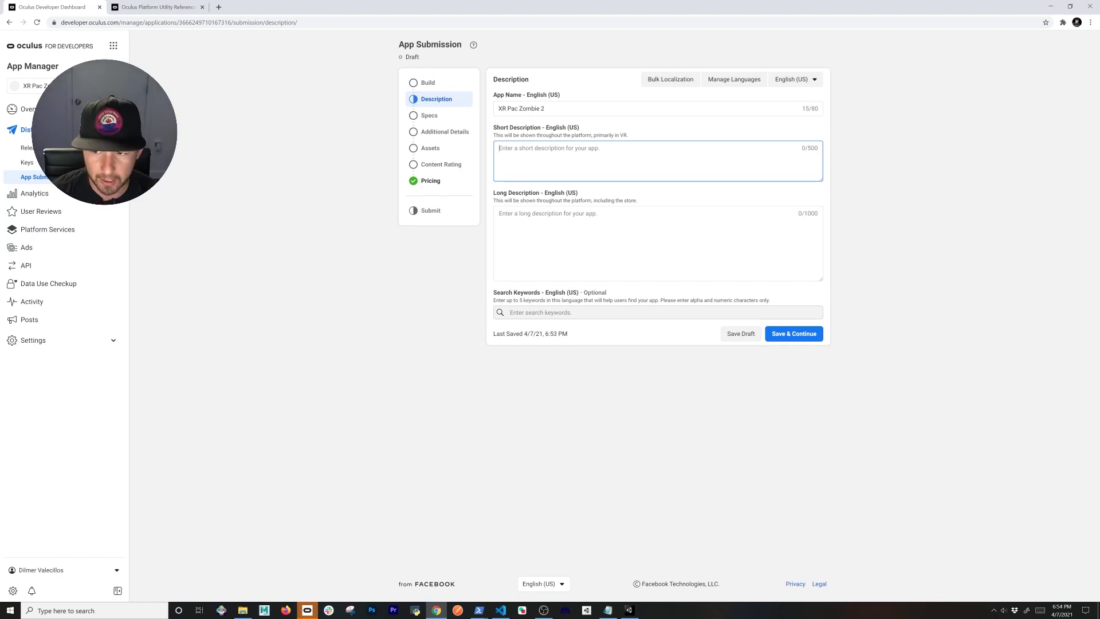
pyautogui.write('This is a test game for Oculus Quest')
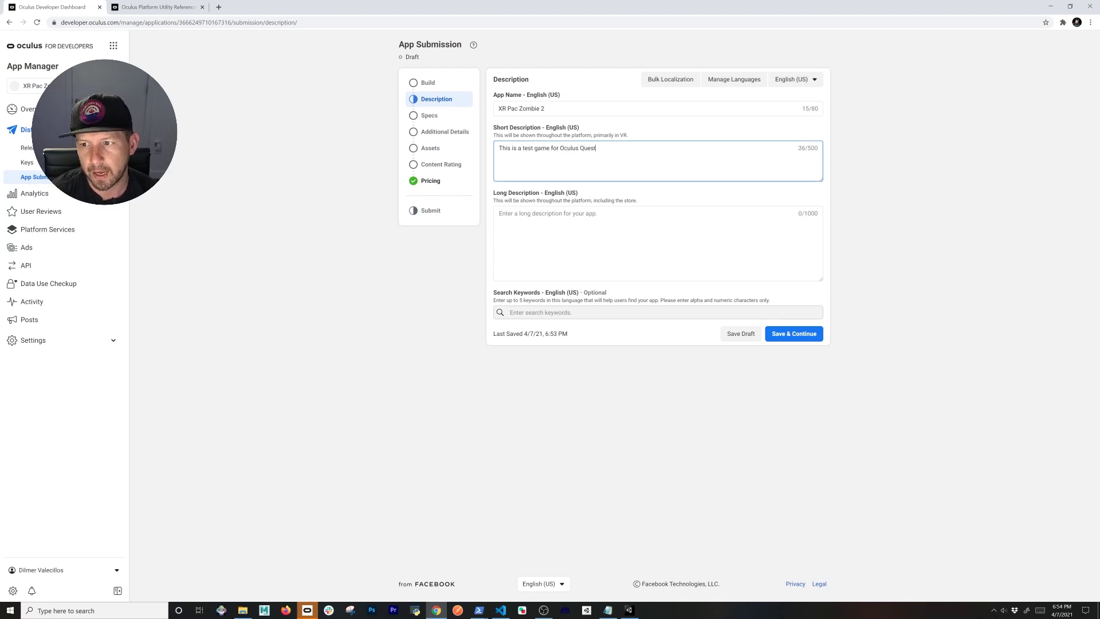
pyautogui.write('and a YouTube Video demo')
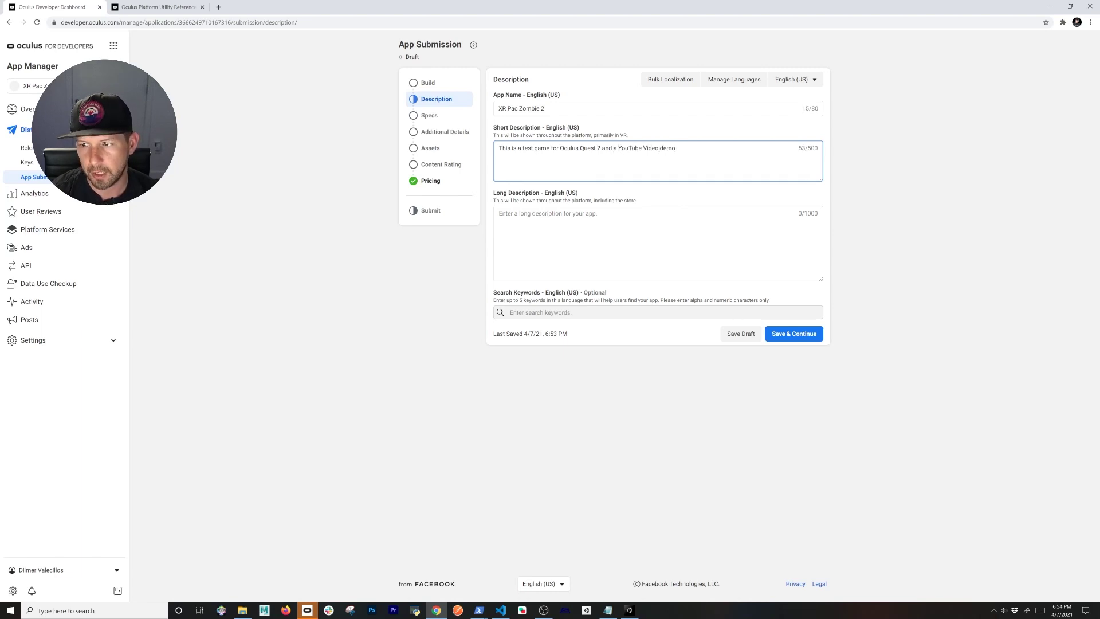
pyautogui.hotkey('ctrl', 'a')
pyautogui.hotkey('ctrl', 'c')
# - Fill Long Description with two copies of the short description and save
pyautogui.click(658, 242)
pyautogui.hotkey('ctrl', 'v')
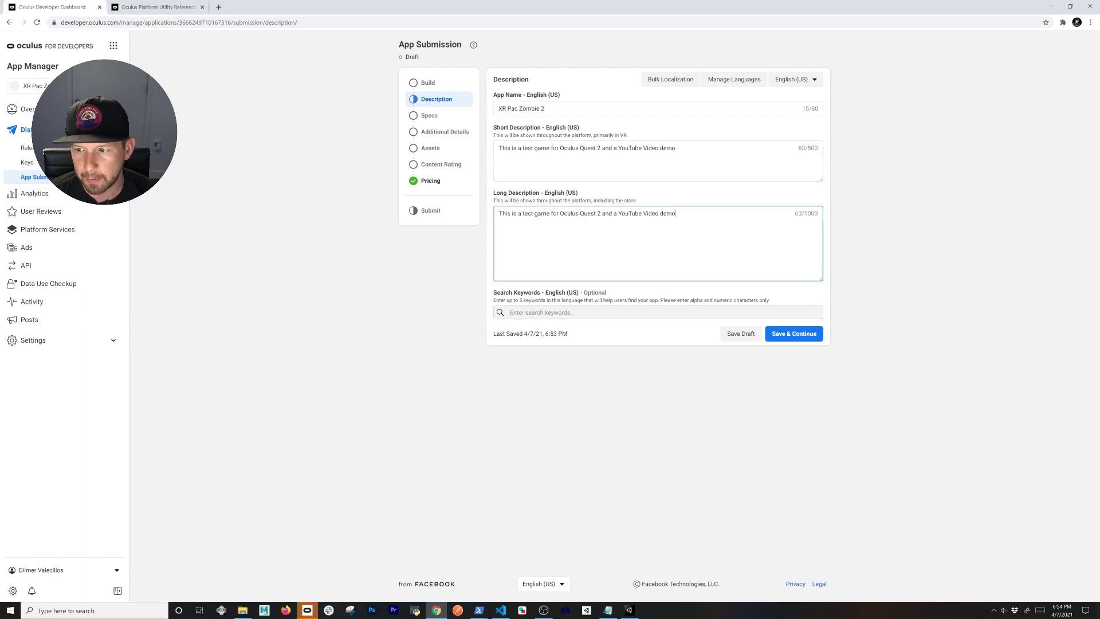
pyautogui.hotkey('ctrl', 'v')
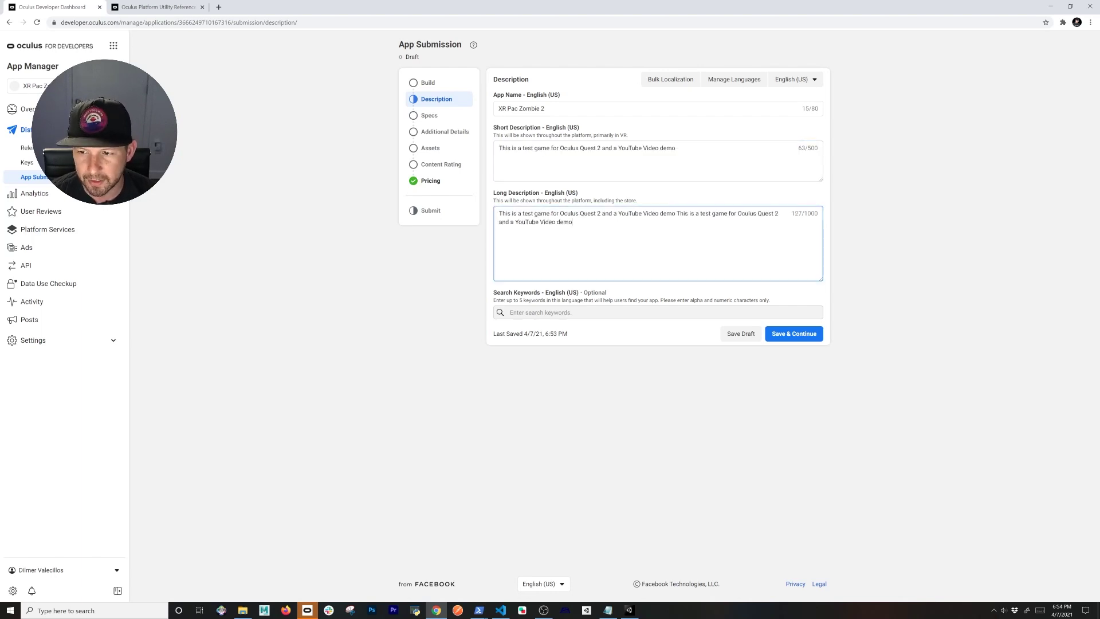
pyautogui.click(546, 313)
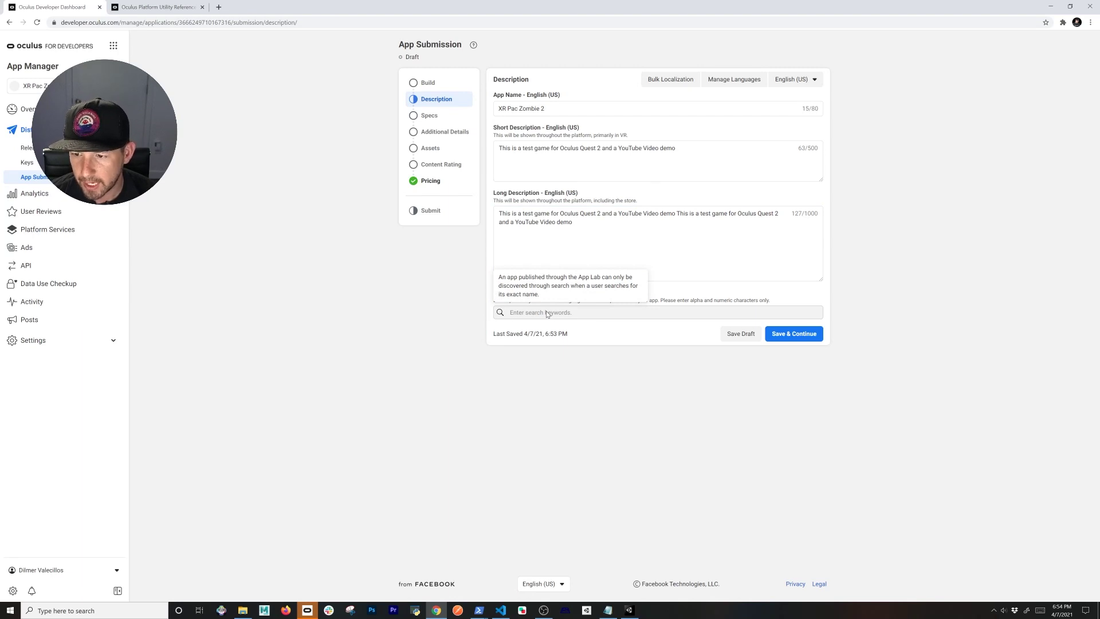
pyautogui.hotkey('shift', 'Tab')
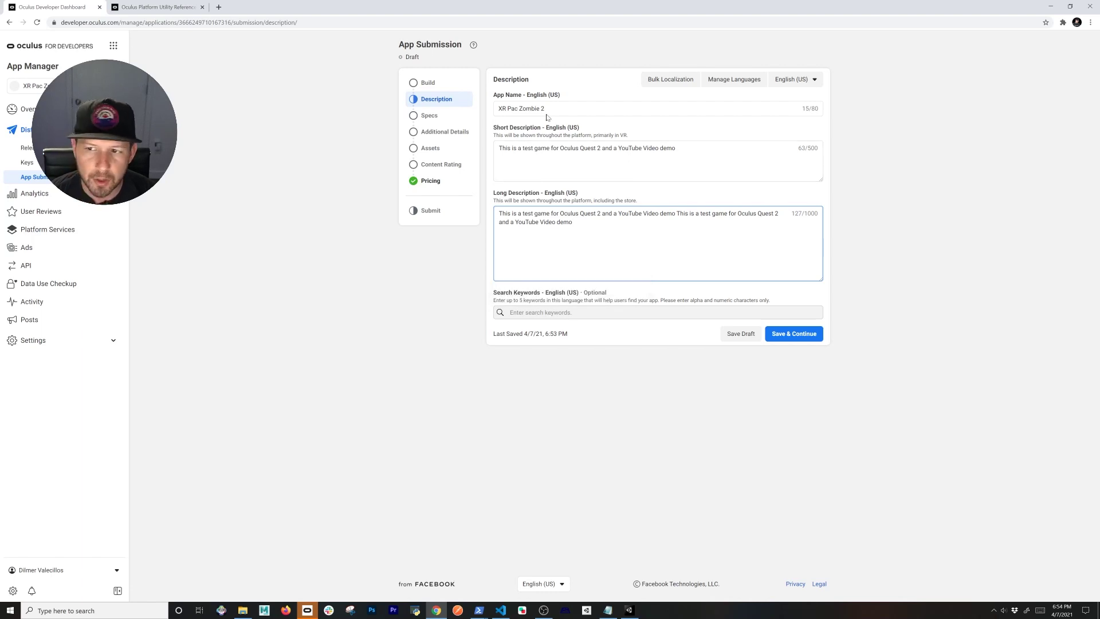
pyautogui.click(779, 334)
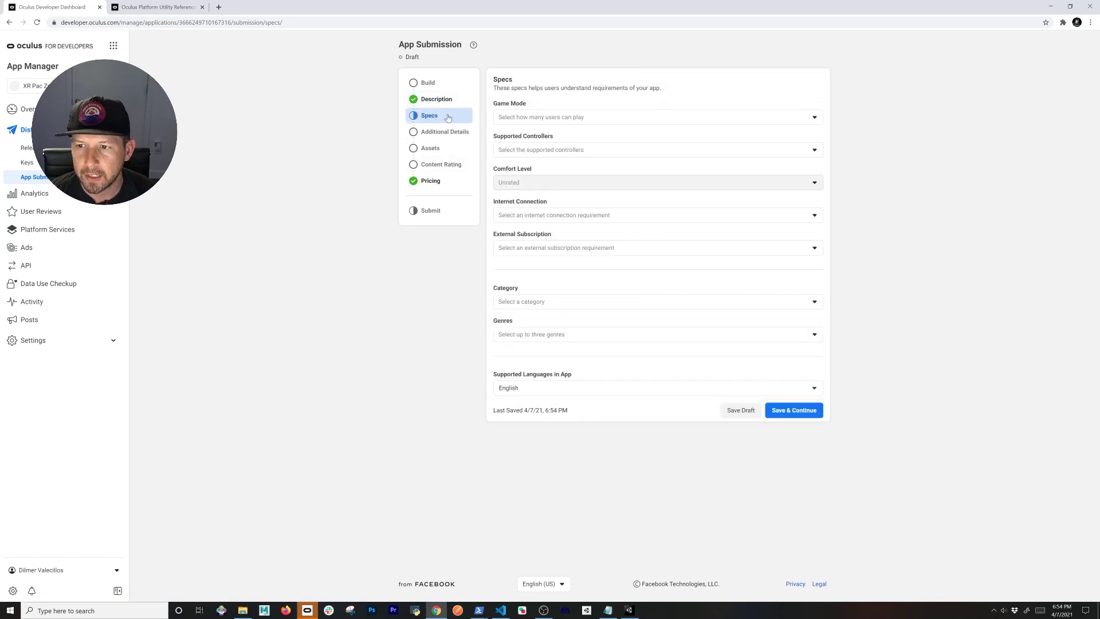
# - Set Game Mode to Single User, controllers to Oculus Touch, and Play Area to Movement
pyautogui.click(505, 118)
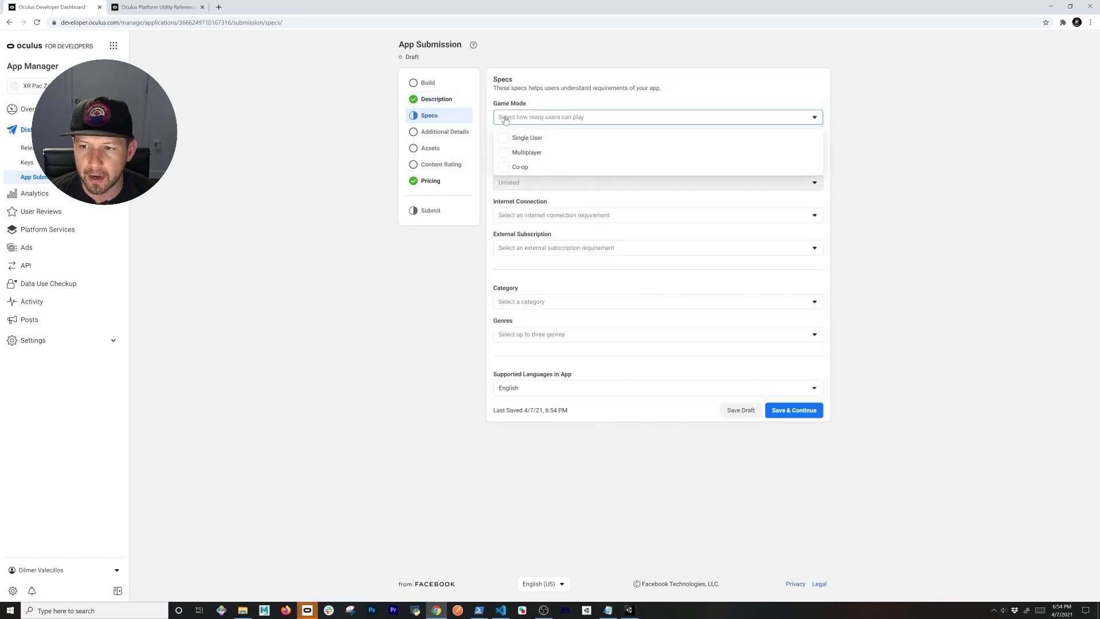
pyautogui.click(519, 137)
pyautogui.click(909, 142)
pyautogui.click(573, 149)
pyautogui.click(516, 171)
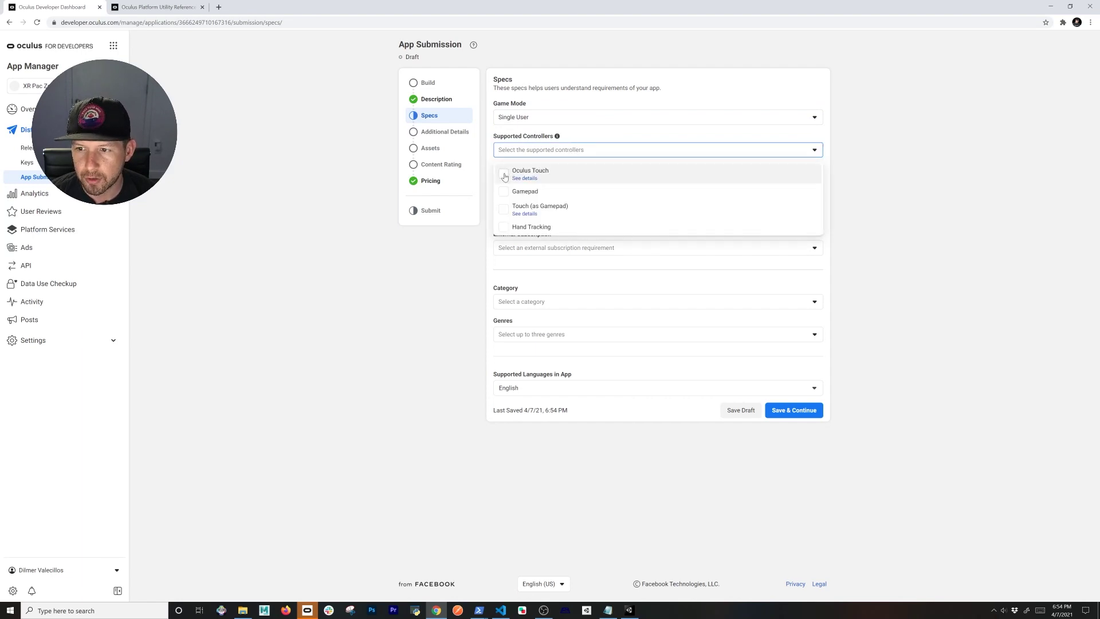
pyautogui.click(932, 180)
pyautogui.click(589, 187)
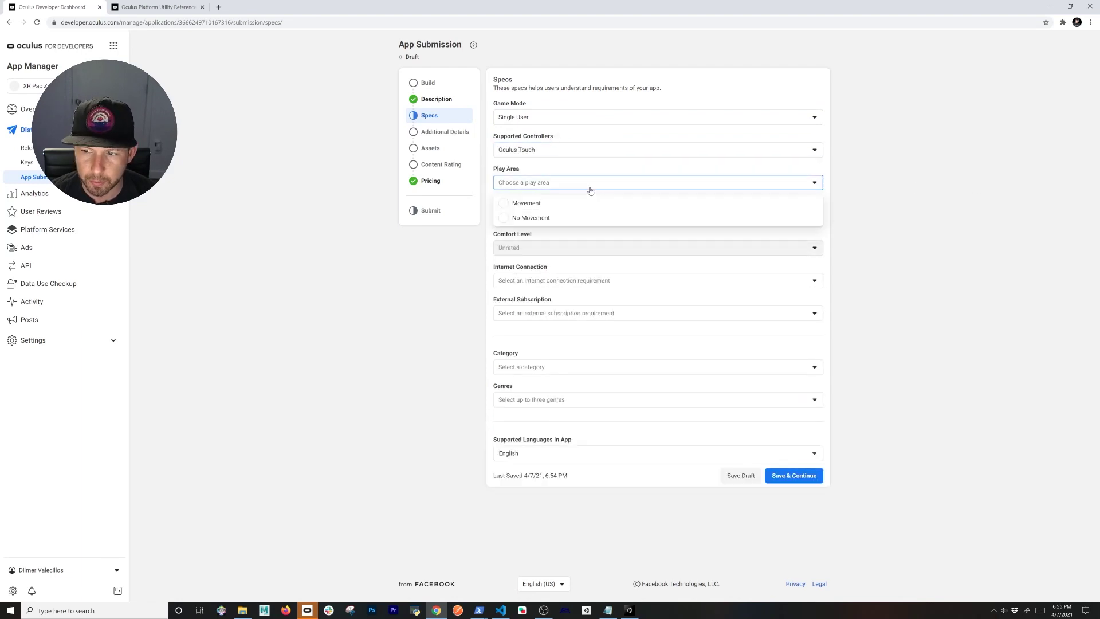
pyautogui.click(533, 202)
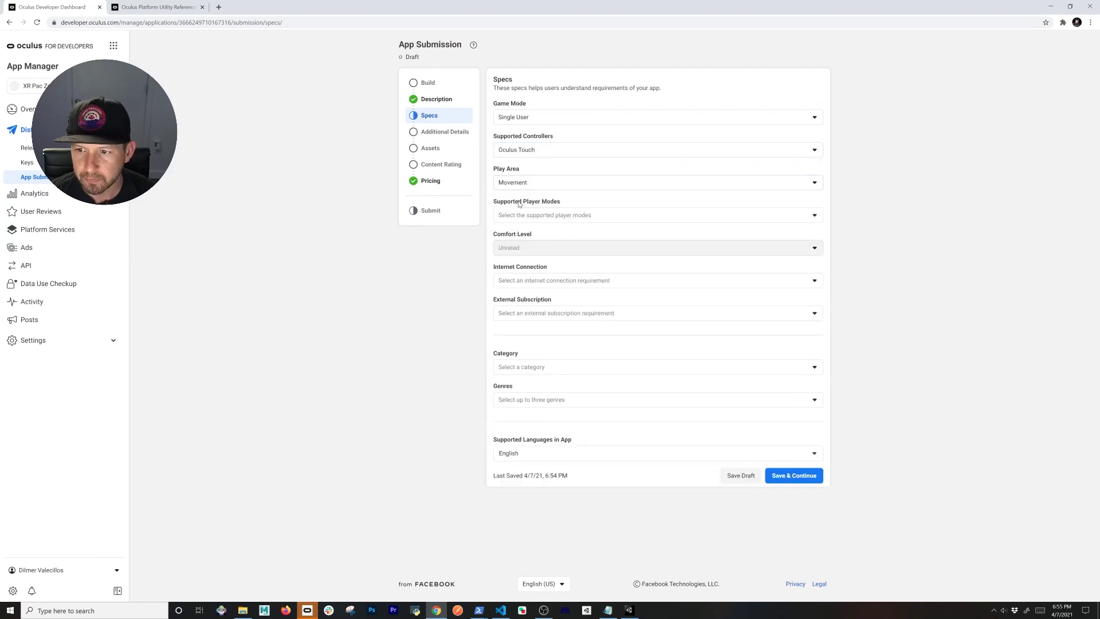
# - Choose Sitting, Standing and Roomscale player modes; mark internet and external subscription not required
pyautogui.click(553, 217)
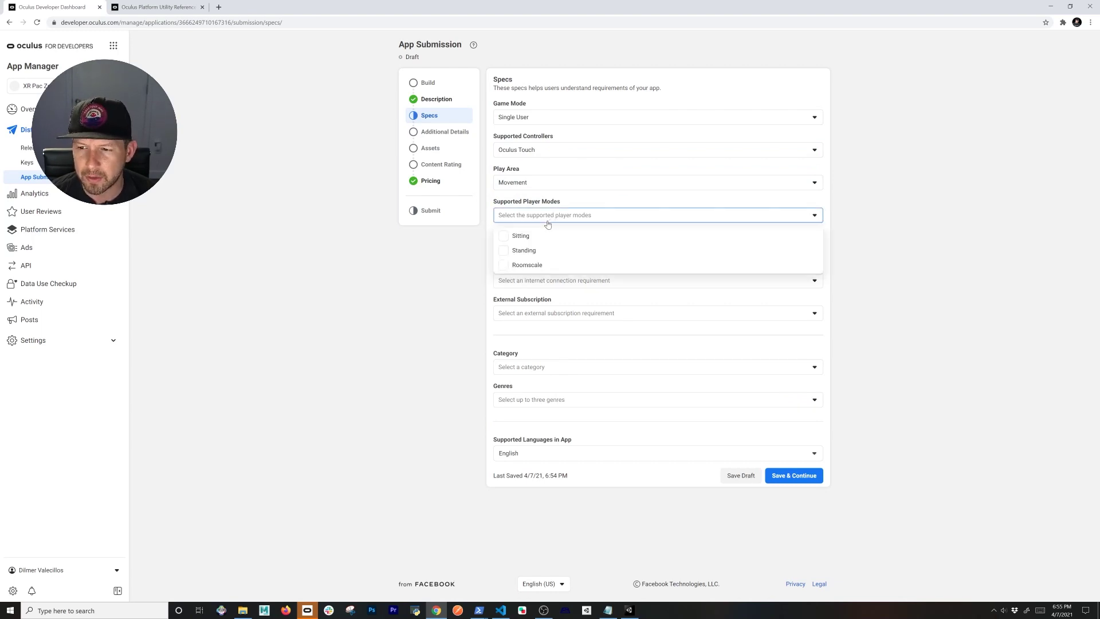
pyautogui.click(504, 236)
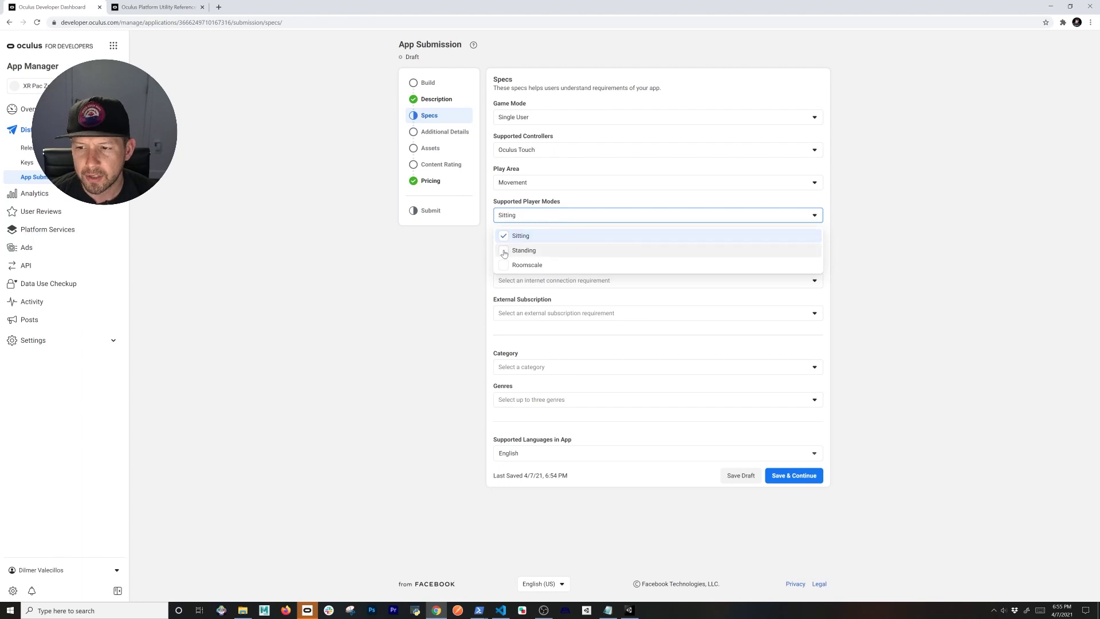
pyautogui.click(504, 250)
pyautogui.click(504, 265)
pyautogui.click(832, 263)
pyautogui.click(551, 280)
pyautogui.click(504, 315)
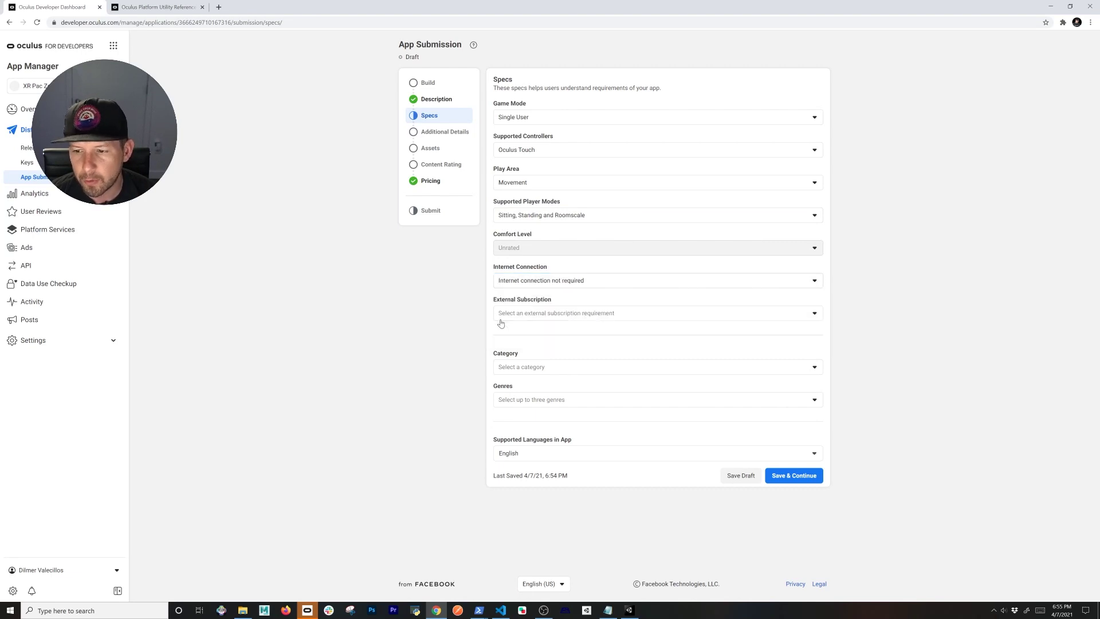
pyautogui.click(583, 314)
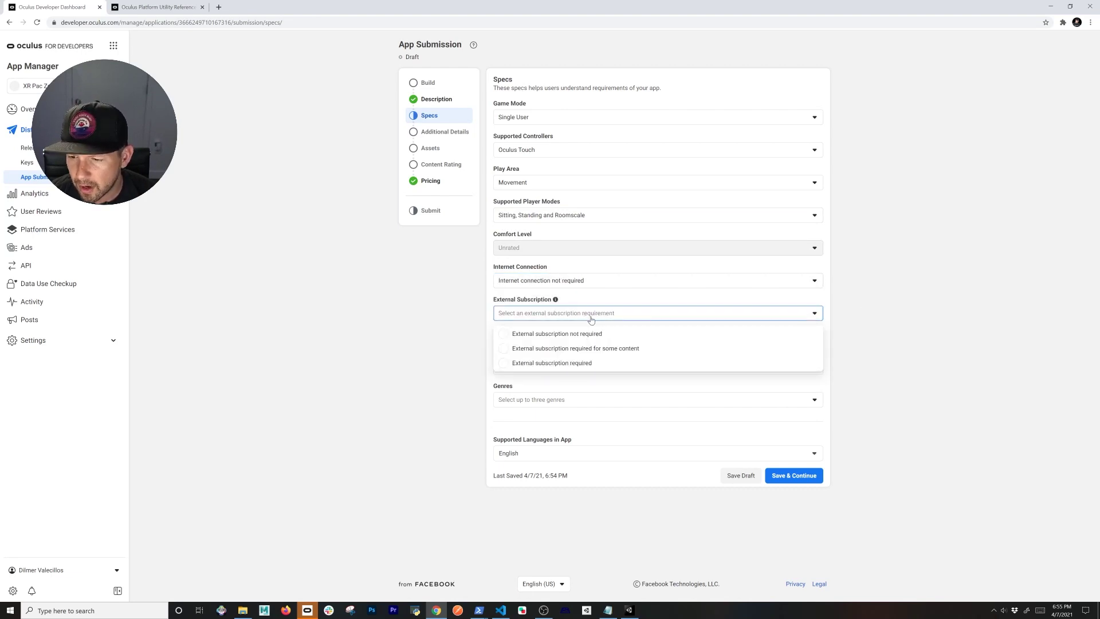
pyautogui.click(505, 334)
# - Set the category to Games and the genre to Adventure, then save the specs
pyautogui.click(543, 367)
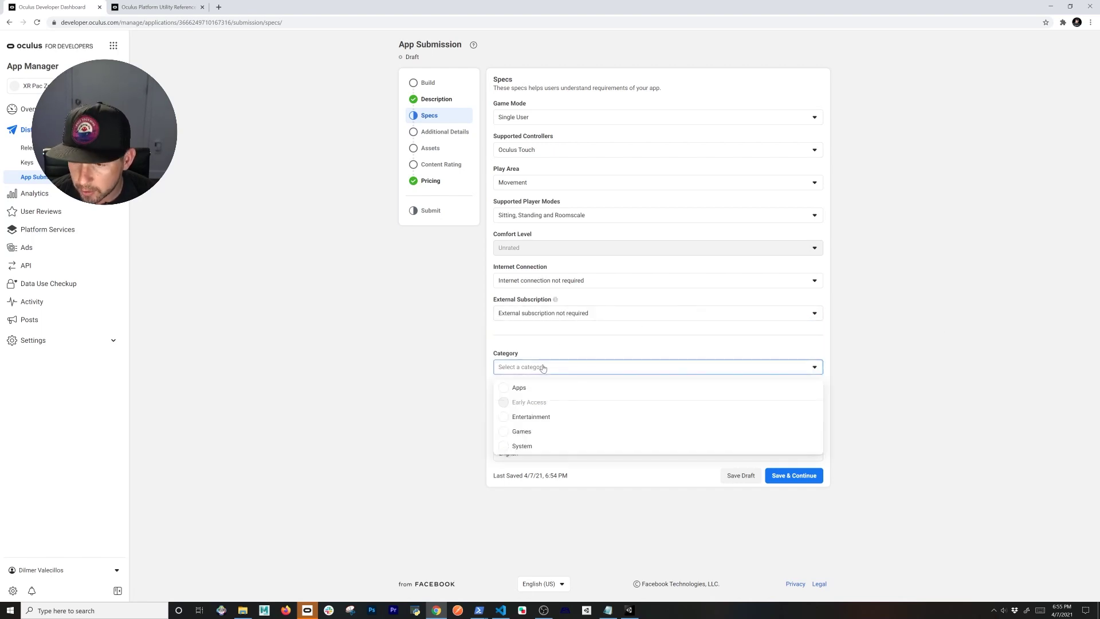
pyautogui.click(521, 432)
pyautogui.click(519, 401)
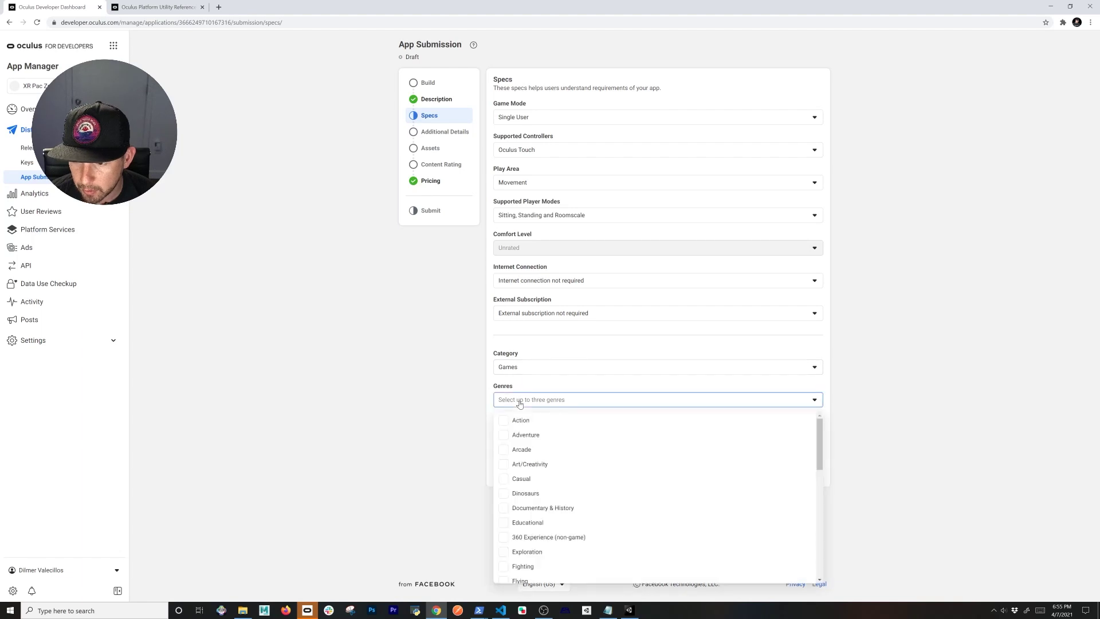
pyautogui.click(516, 436)
pyautogui.click(443, 423)
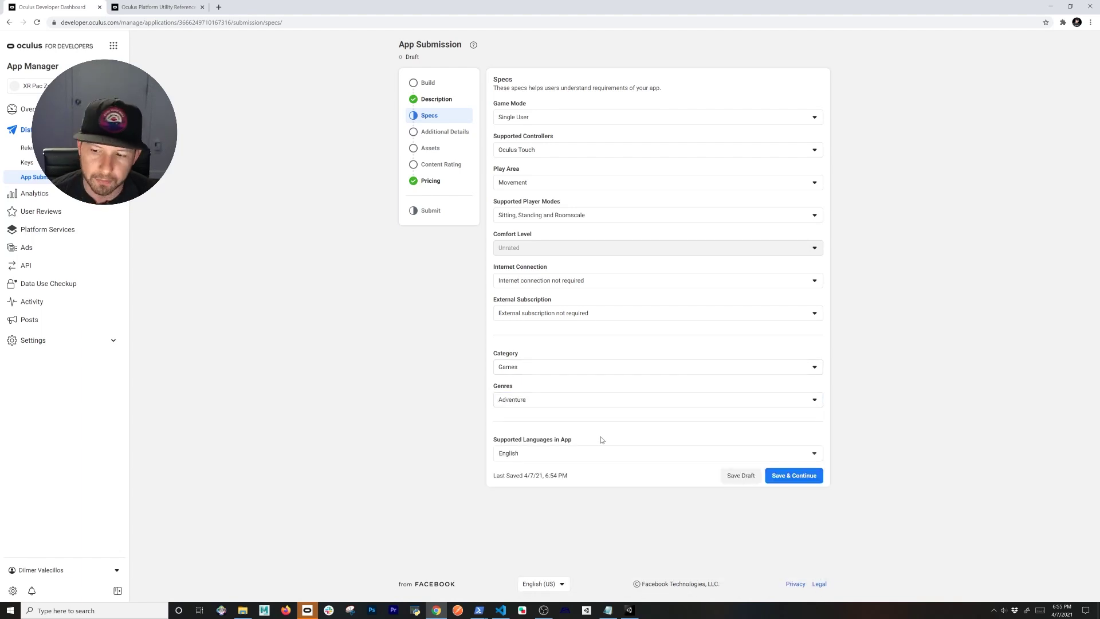
pyautogui.click(779, 471)
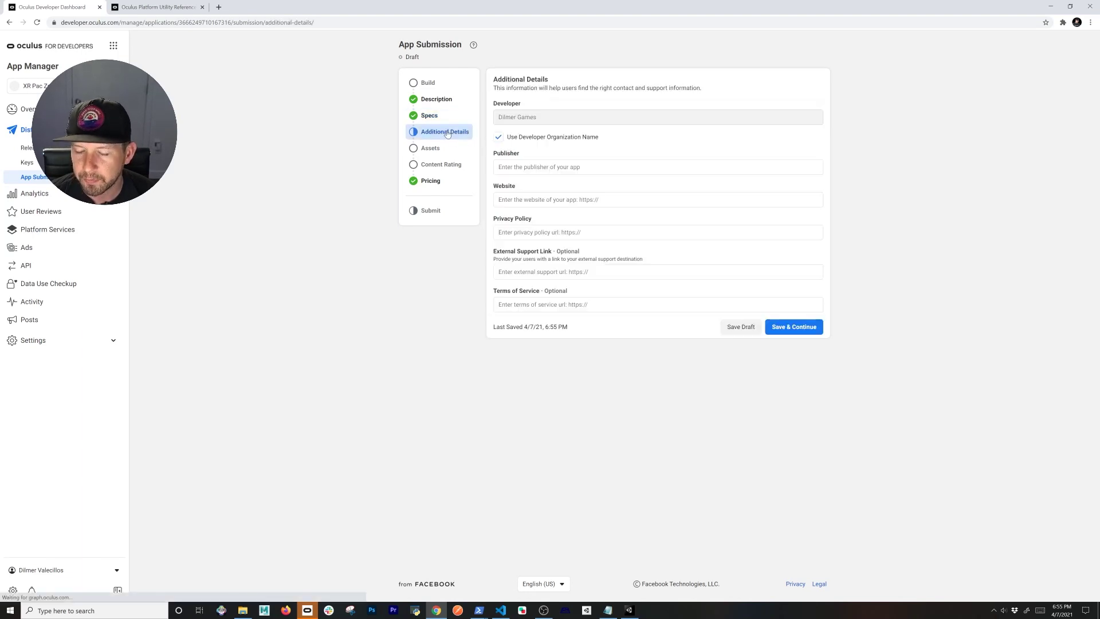
# - Enter the publisher name and website URL, reusing the URL as the Privacy Policy
pyautogui.click(522, 165)
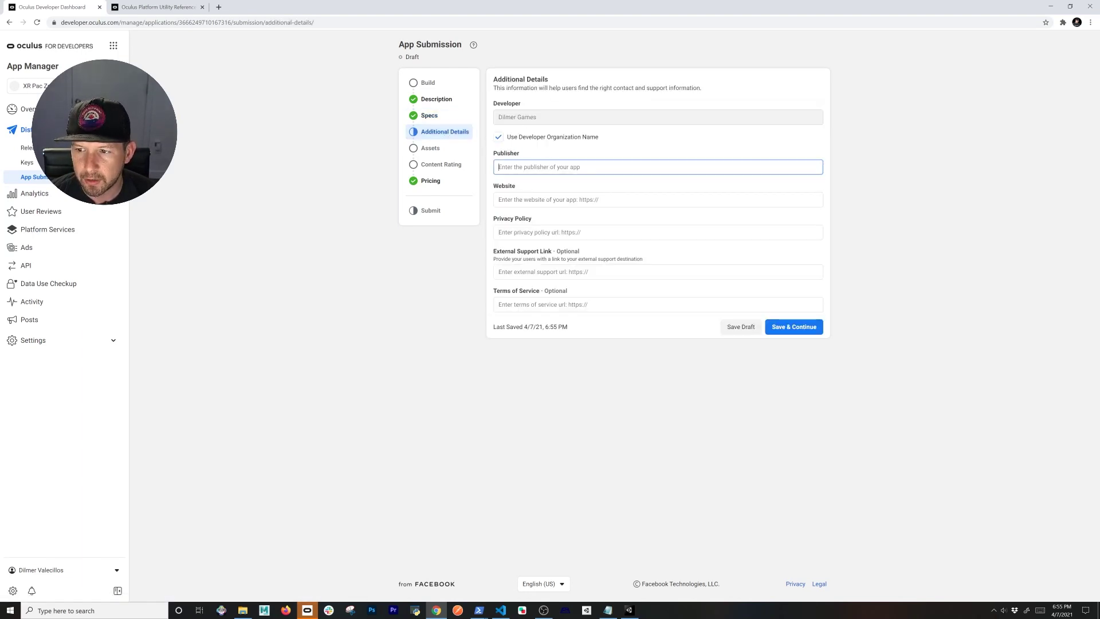
pyautogui.write('Dilmer Games LLC')
pyautogui.press('Tab')
pyautogui.write('httpsd')
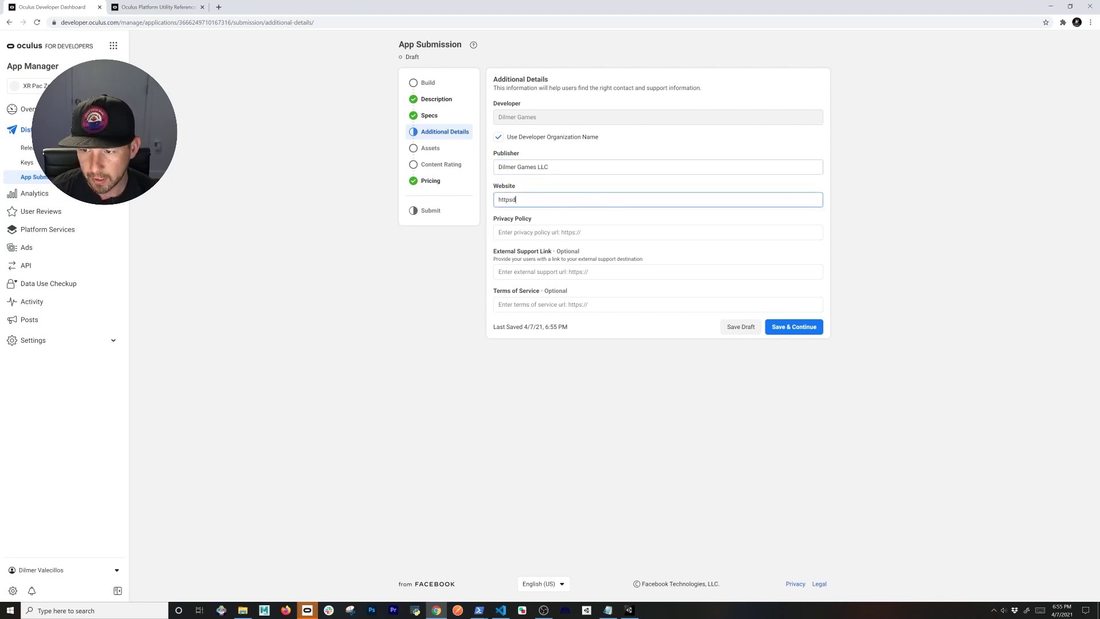
pyautogui.write('s')
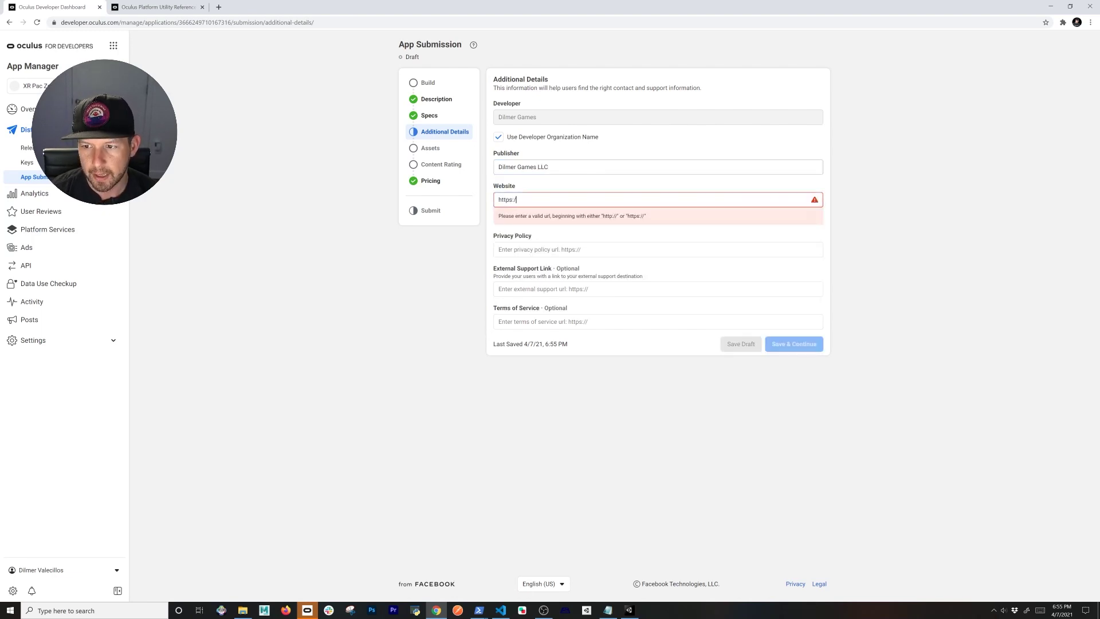
pyautogui.write('://www.dilmergames.com')
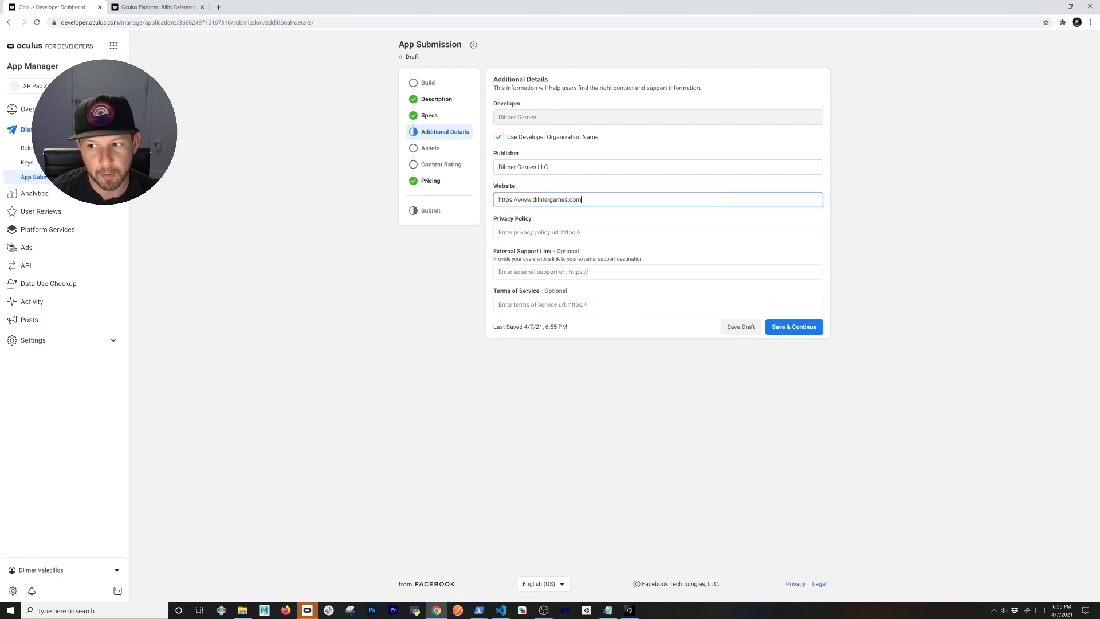
pyautogui.hotkey('ctrl', 'a')
pyautogui.hotkey('ctrl', 'c')
pyautogui.press('Tab')
pyautogui.hotkey('ctrl', 'v')
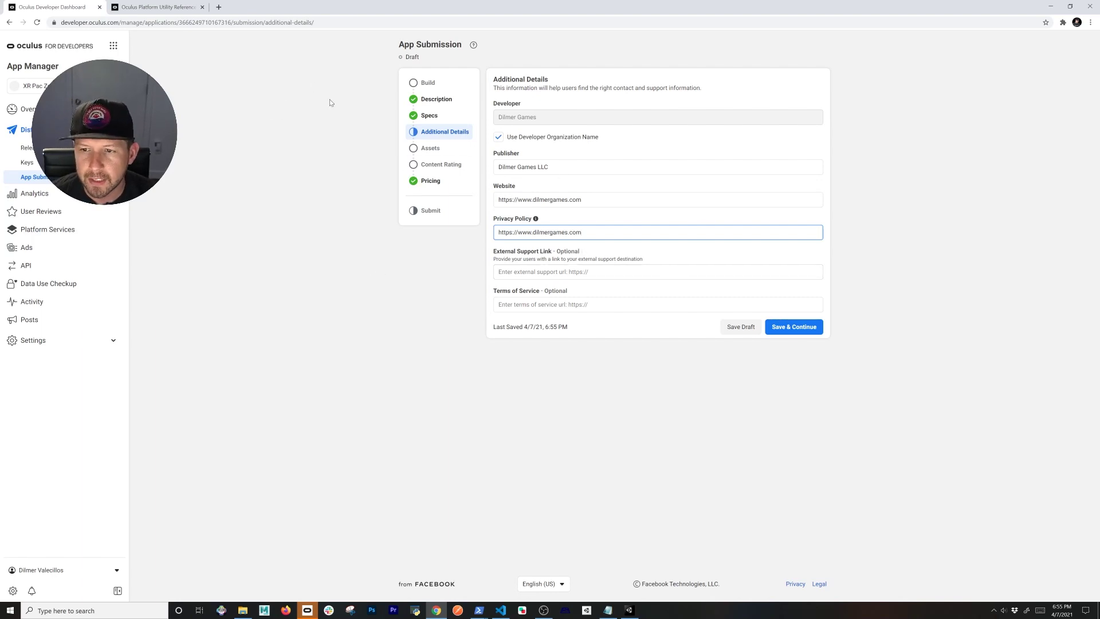
# - Leave the support link and terms of service fields empty and save Additional Details
pyautogui.click(539, 270)
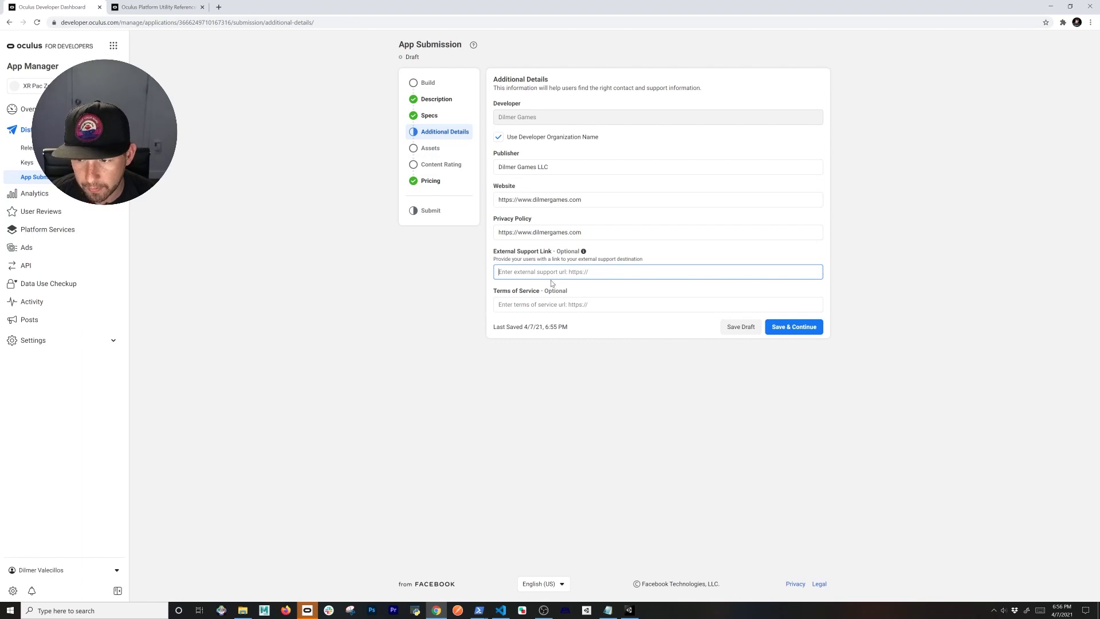
pyautogui.click(542, 304)
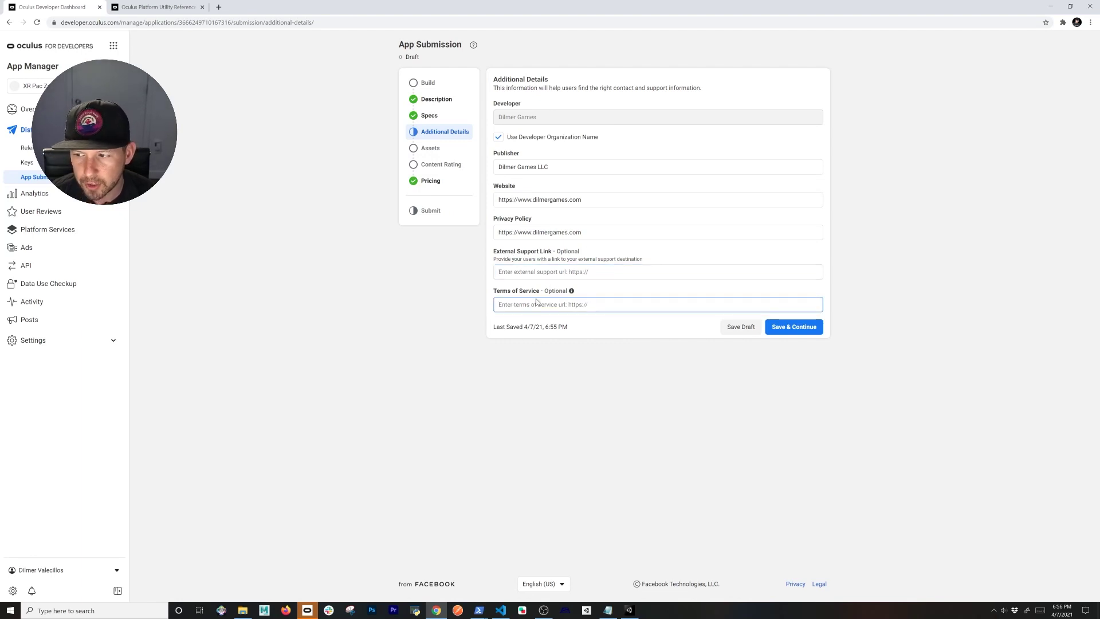
pyautogui.click(770, 330)
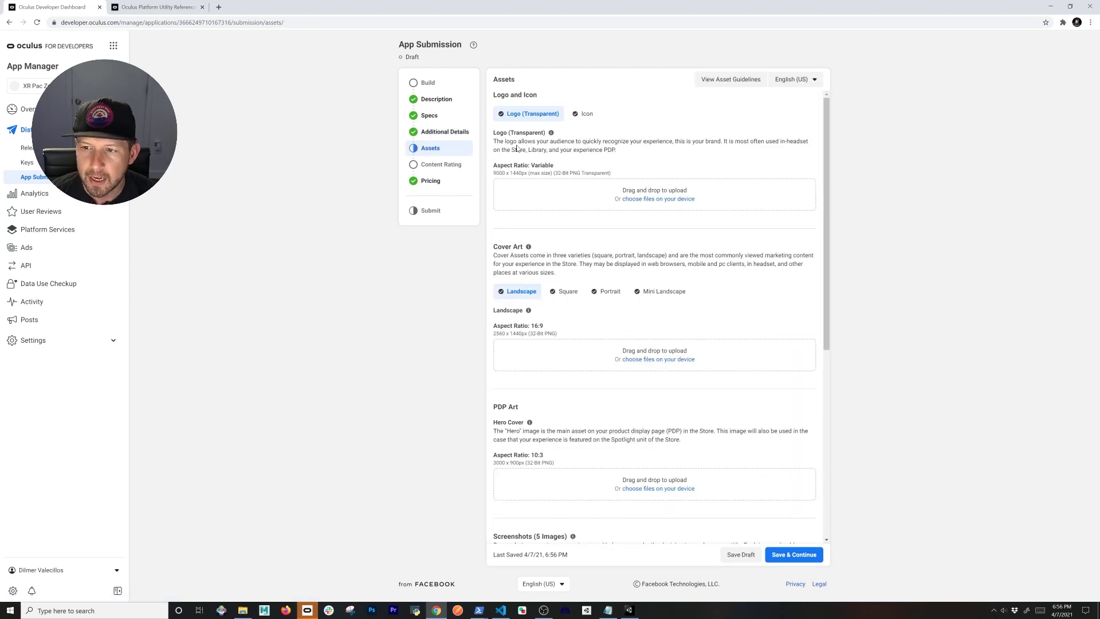
# - Open the OculusAppLab folder in File Explorer and preview images like Cover_Art_1008_1440.png
pyautogui.click(243, 609)
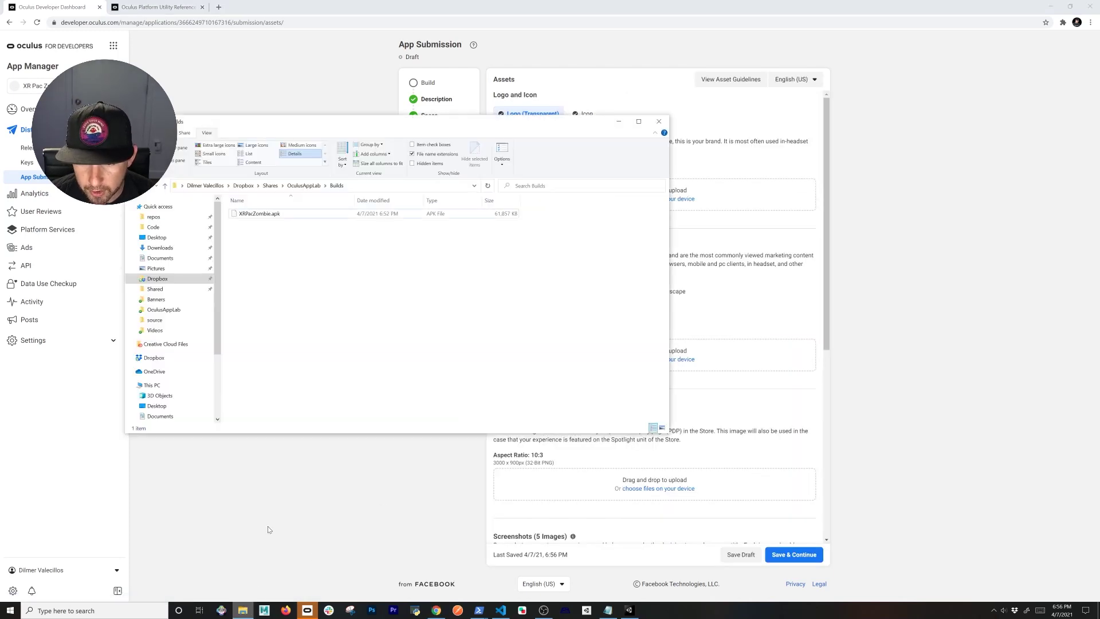
pyautogui.click(304, 185)
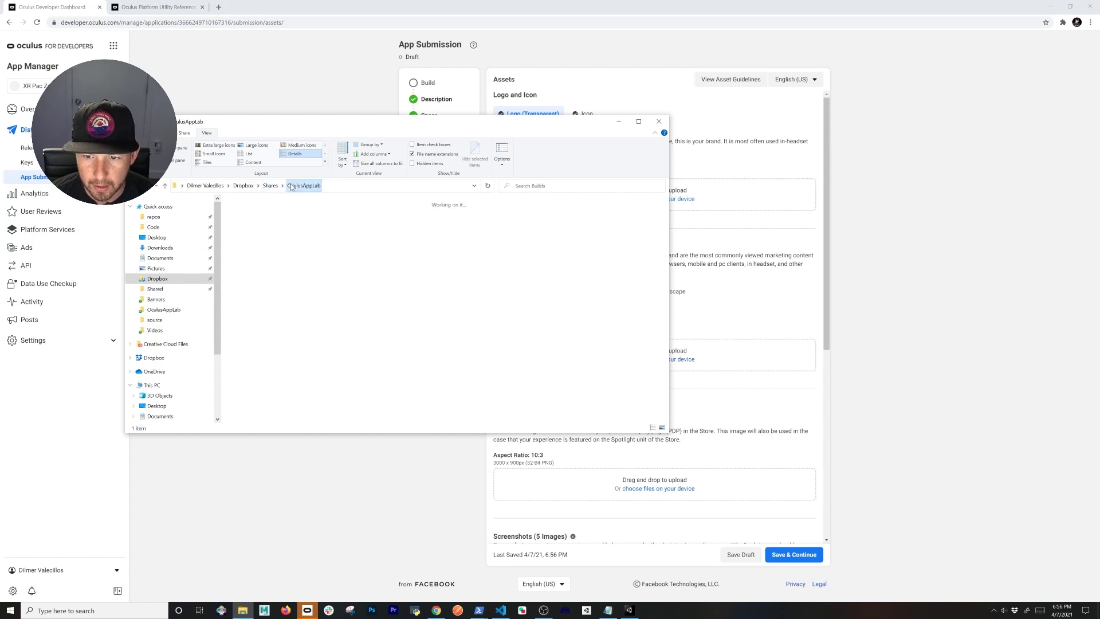
pyautogui.click(274, 221)
pyautogui.click(276, 230)
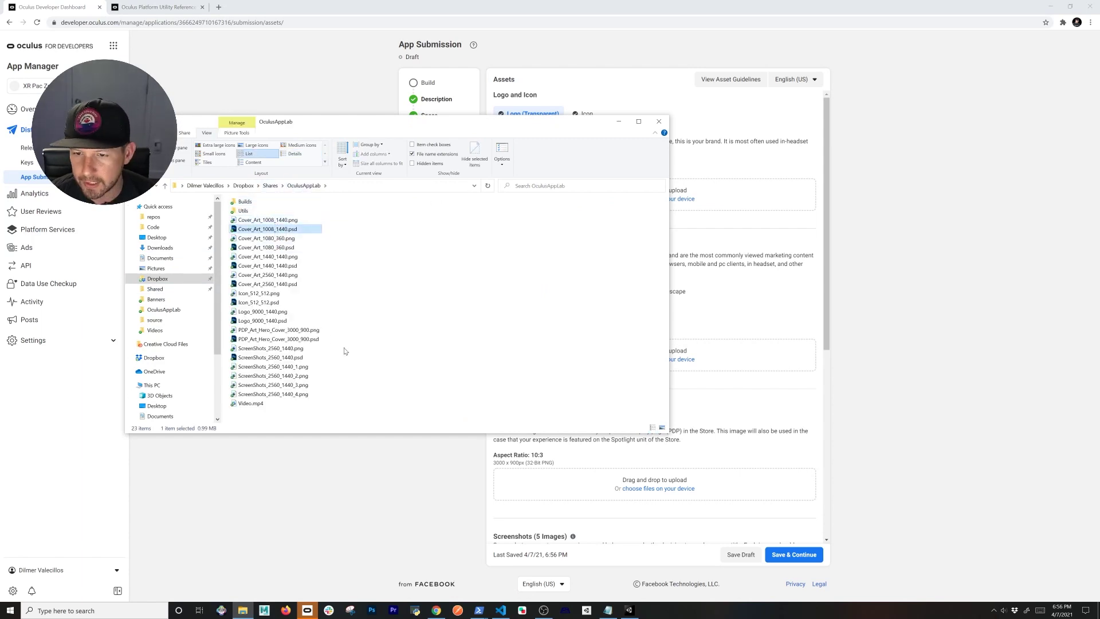
pyautogui.doubleClick(283, 220)
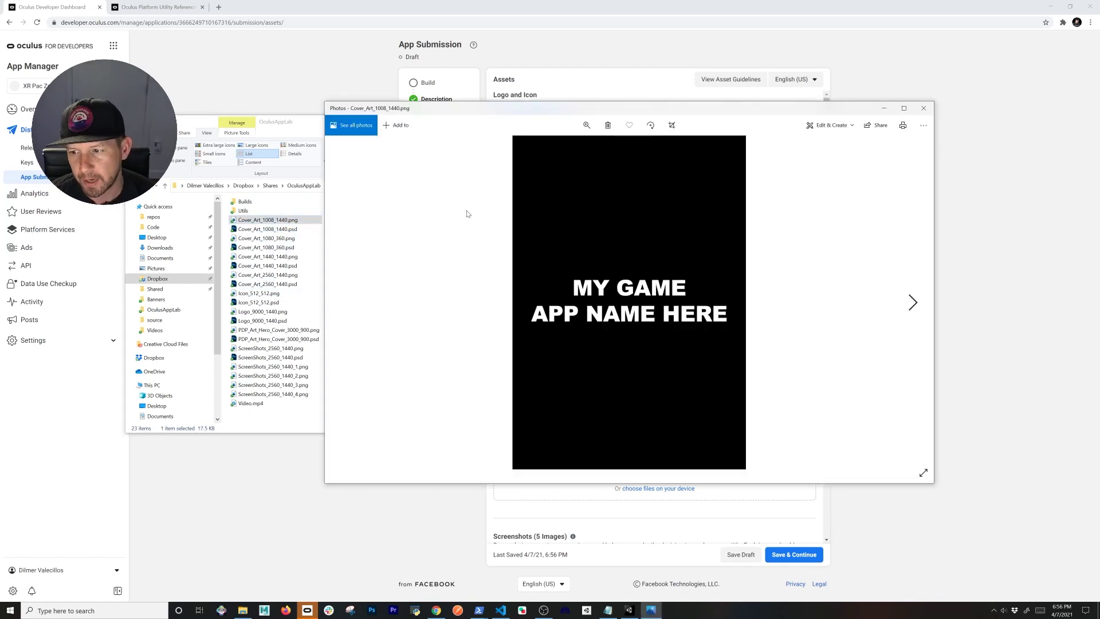
pyautogui.press('Right')
pyautogui.press('Right')
pyautogui.press('Right')
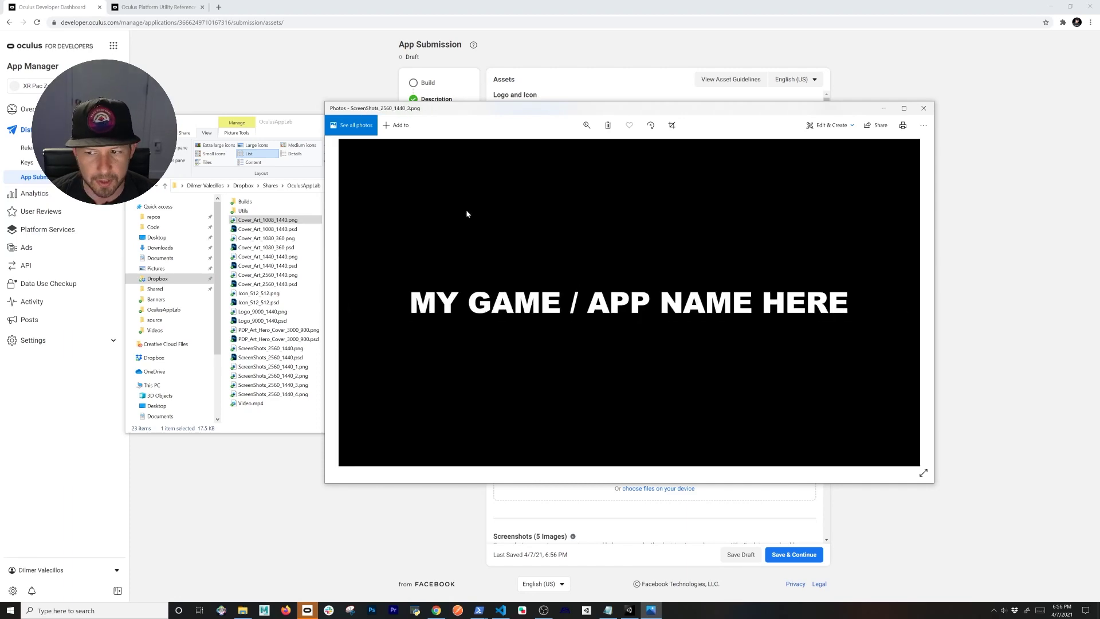
pyautogui.click(923, 108)
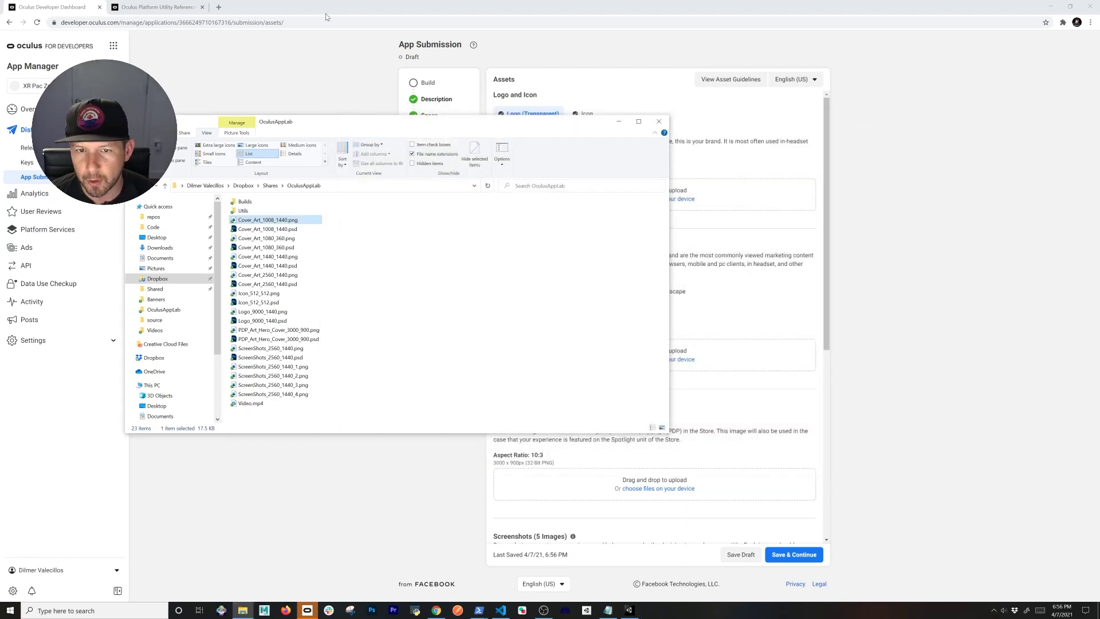
# - Snap the browser beside Explorer, upload the art files to Assets, save, and maximize the browser
pyautogui.doubleClick(344, 12)
pyautogui.moveTo(344, 12); pyautogui.dragTo(1097, 23)
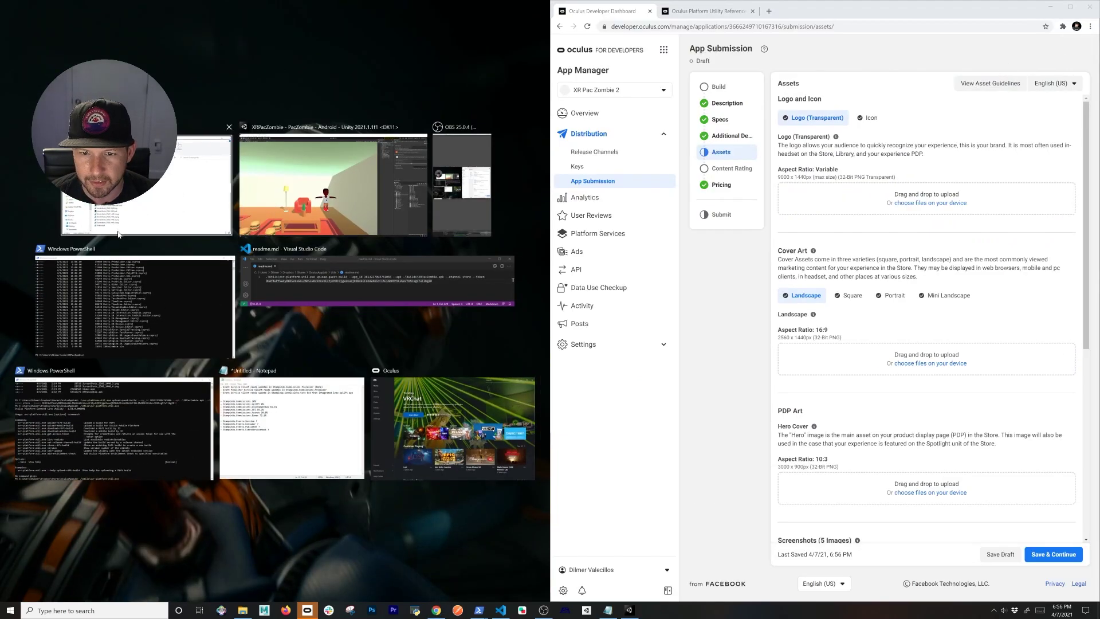
pyautogui.click(387, 233)
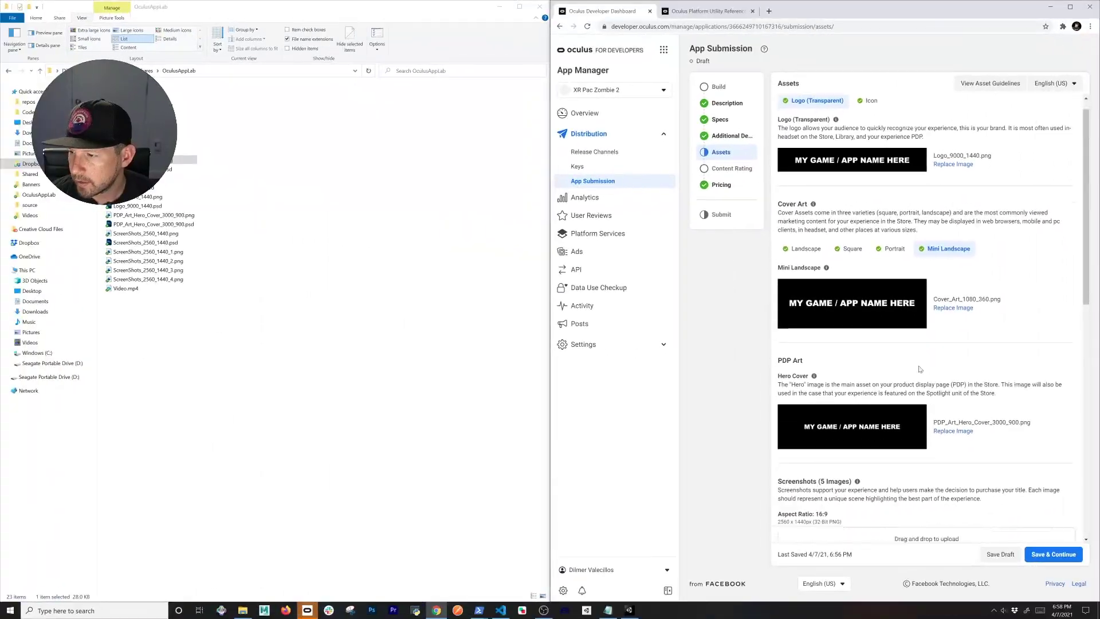
pyautogui.scroll(-10, 928, 364)
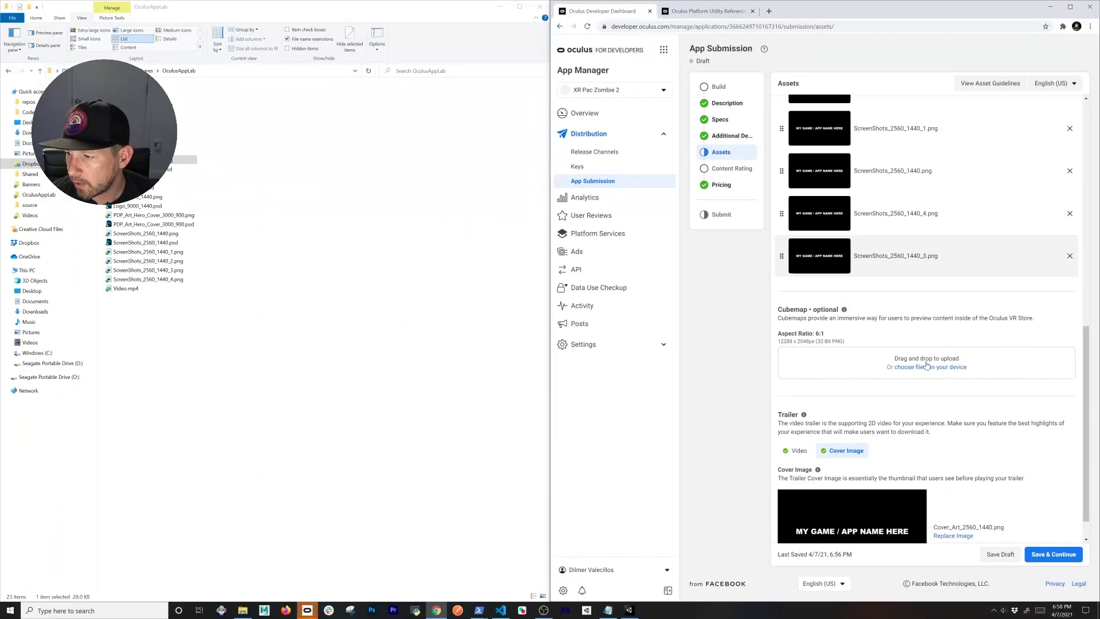
pyautogui.click(1053, 554)
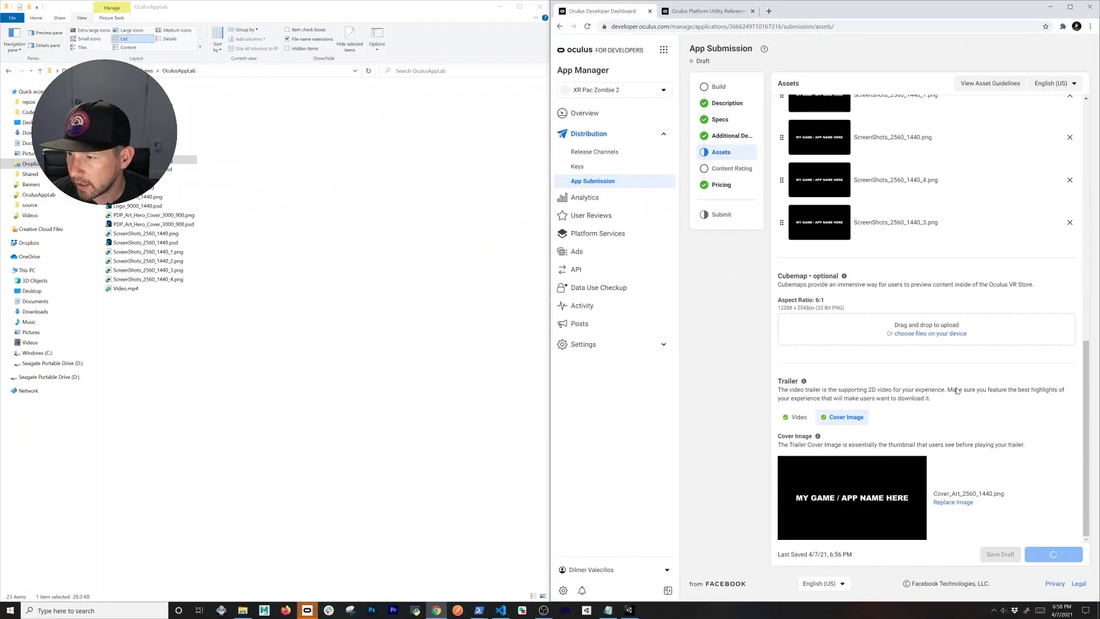
pyautogui.click(1070, 6)
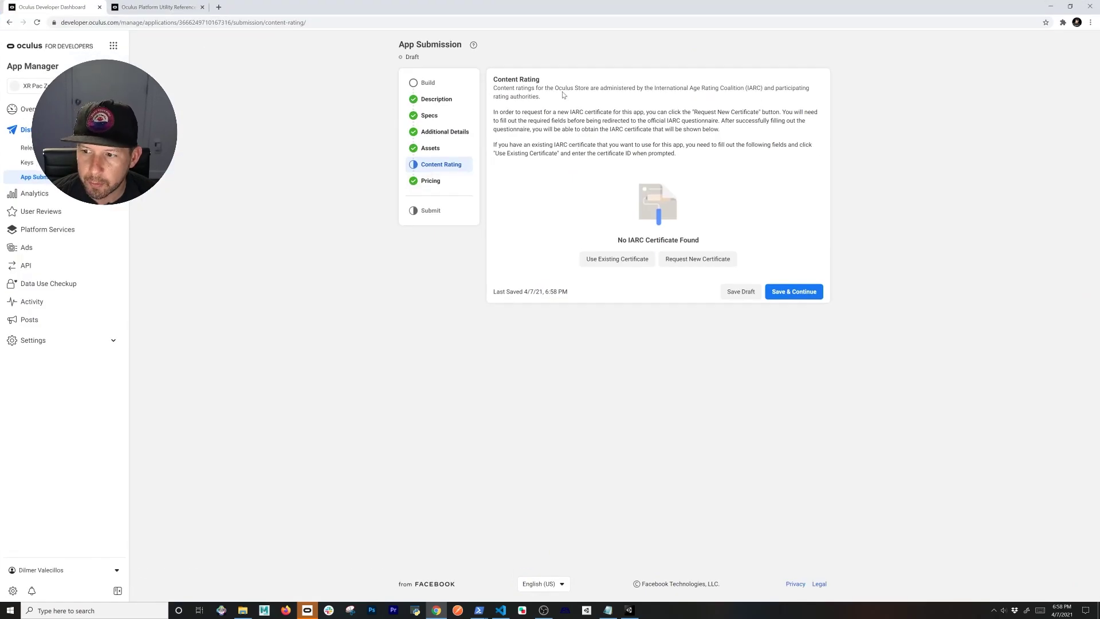
# - Request a new IARC certificate, entering and confirming the contact e-mail address
pyautogui.click(674, 261)
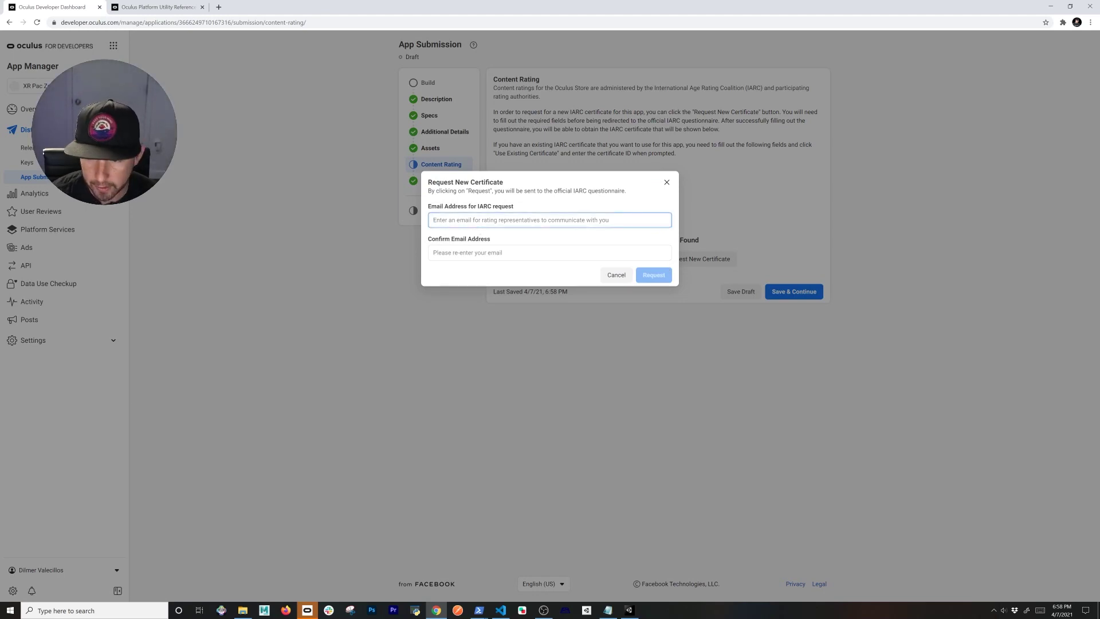
pyautogui.hotkey('ctrl', 'a')
pyautogui.hotkey('ctrl', 'c')
pyautogui.press('Tab')
pyautogui.hotkey('ctrl', 'v')
pyautogui.click(648, 281)
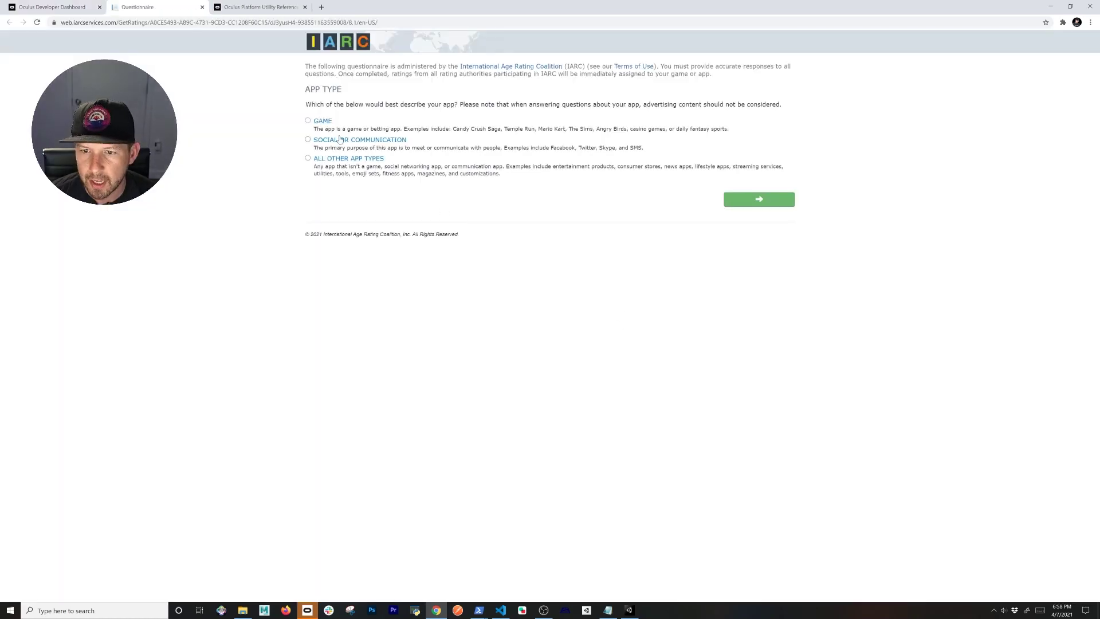
# - Declare the product a game and answer No to every content category question
pyautogui.click(307, 120)
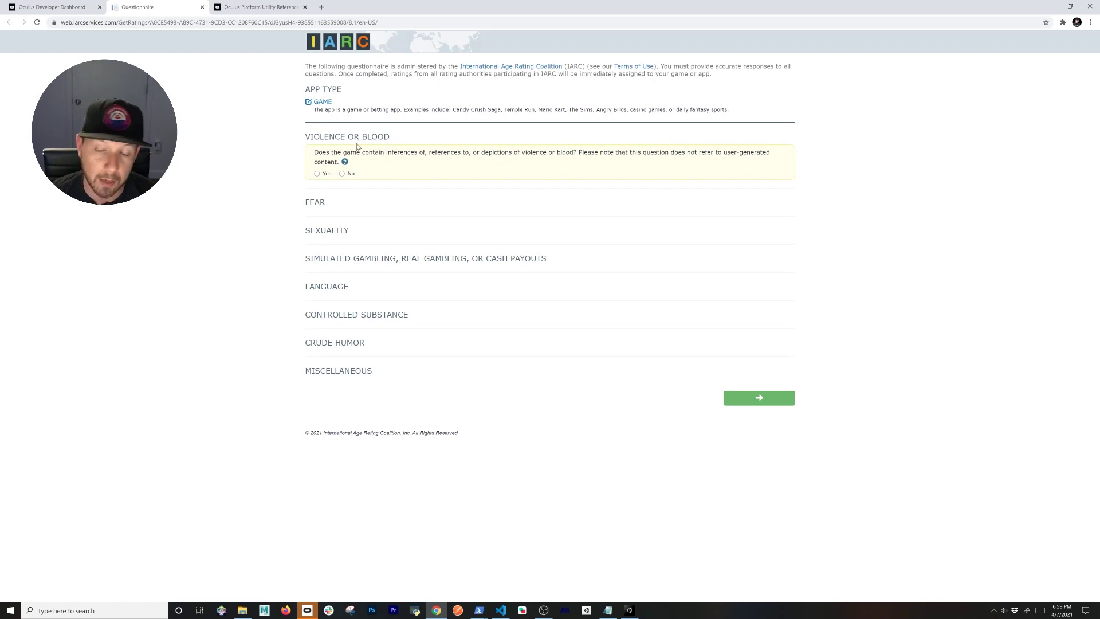
pyautogui.click(342, 174)
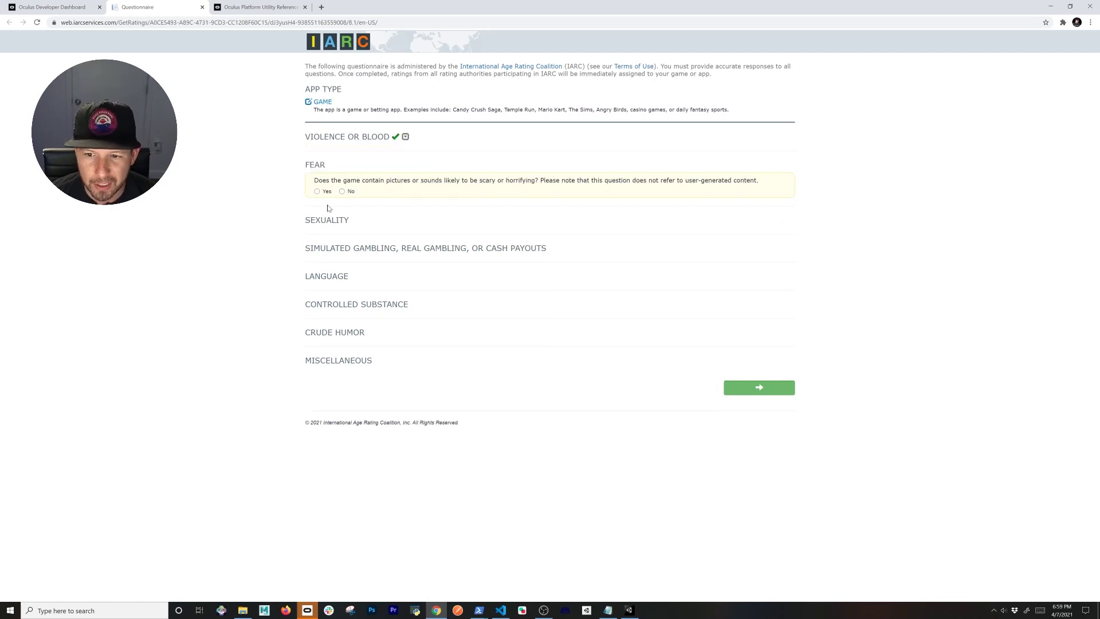
pyautogui.click(343, 192)
pyautogui.click(342, 229)
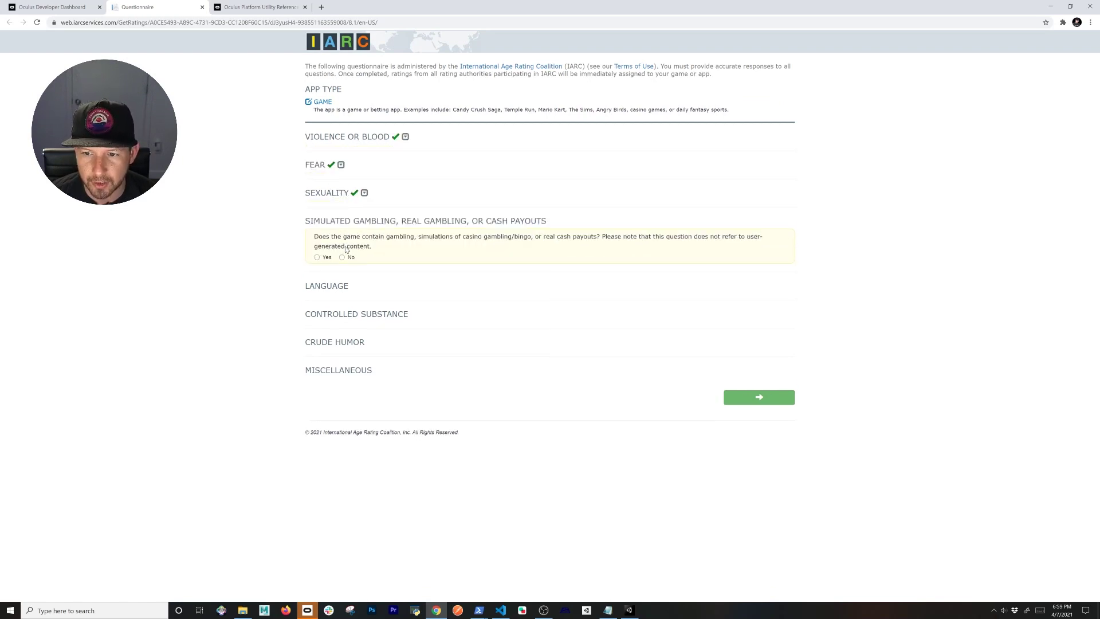
pyautogui.click(342, 257)
pyautogui.click(342, 276)
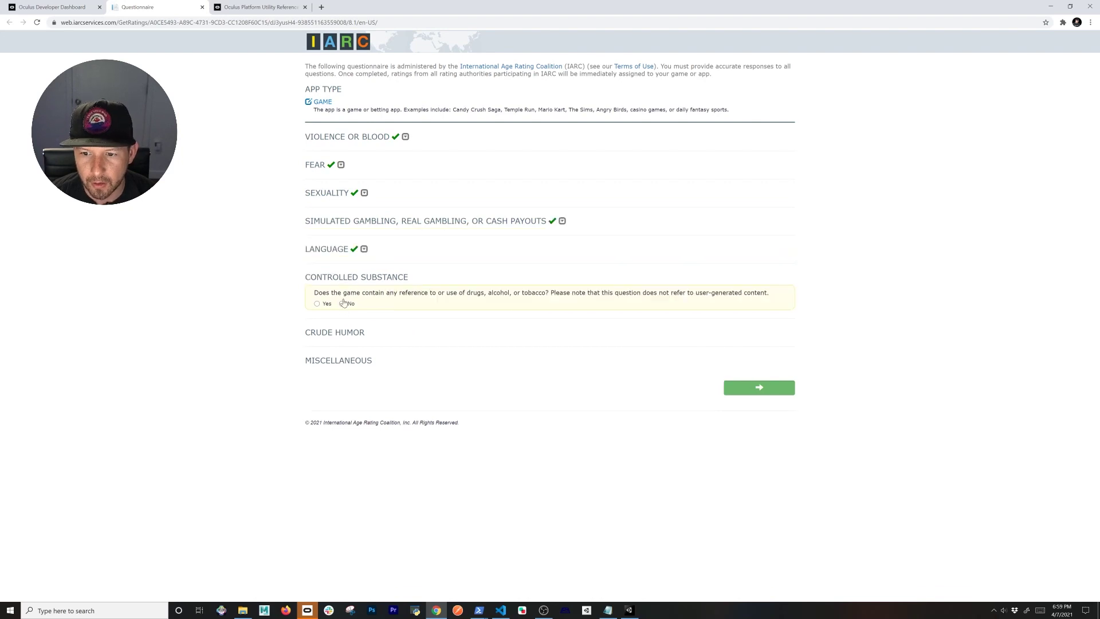
pyautogui.click(343, 304)
pyautogui.click(344, 342)
# - Answer No to all Miscellaneous questions, accept the rating, and close the certificate tab
pyautogui.click(338, 348)
pyautogui.click(338, 376)
pyautogui.click(339, 403)
pyautogui.click(339, 431)
pyautogui.click(340, 467)
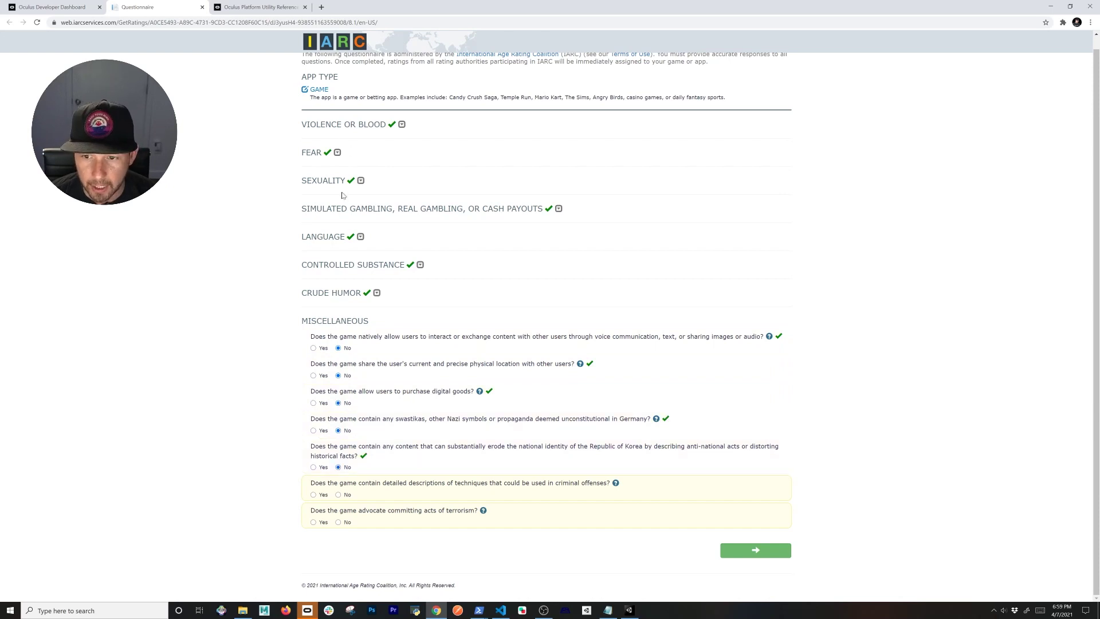
pyautogui.click(338, 495)
pyautogui.click(338, 522)
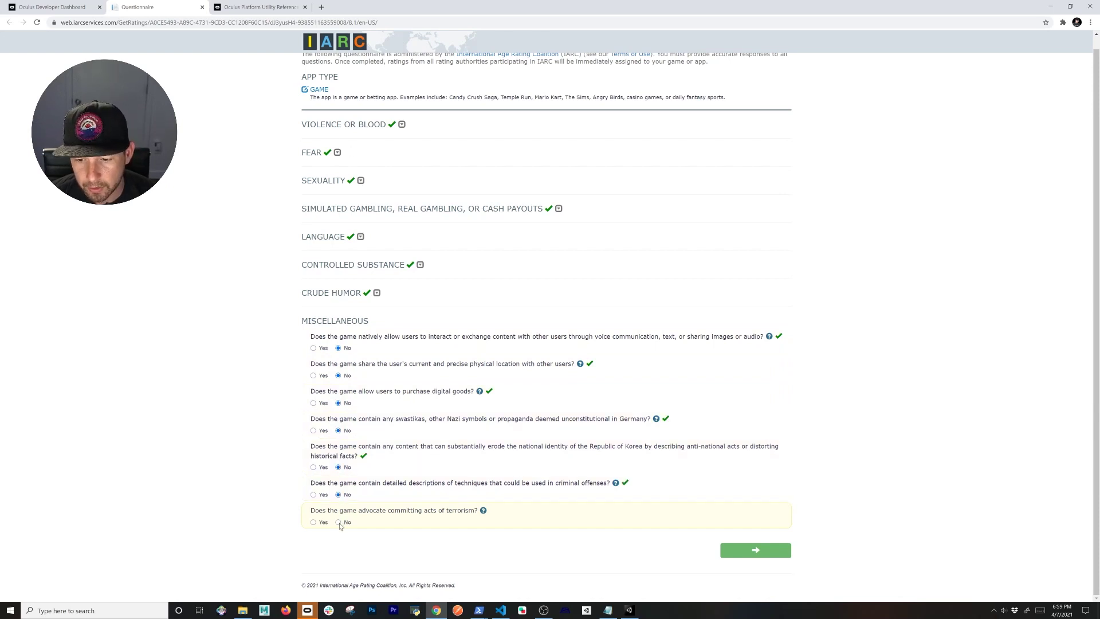
pyautogui.click(732, 367)
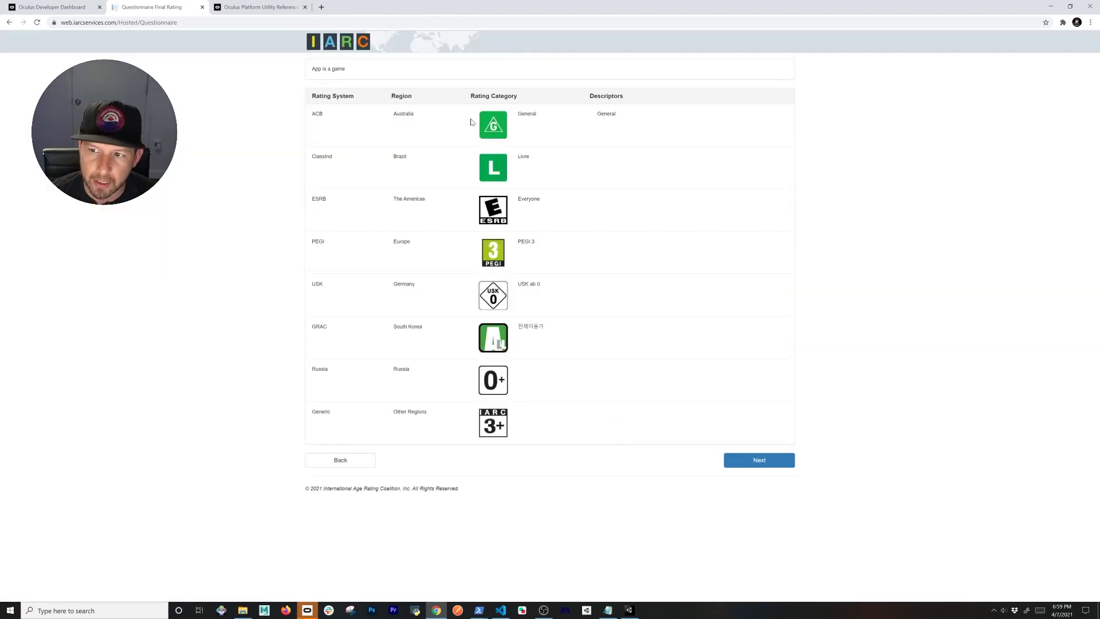
pyautogui.click(756, 459)
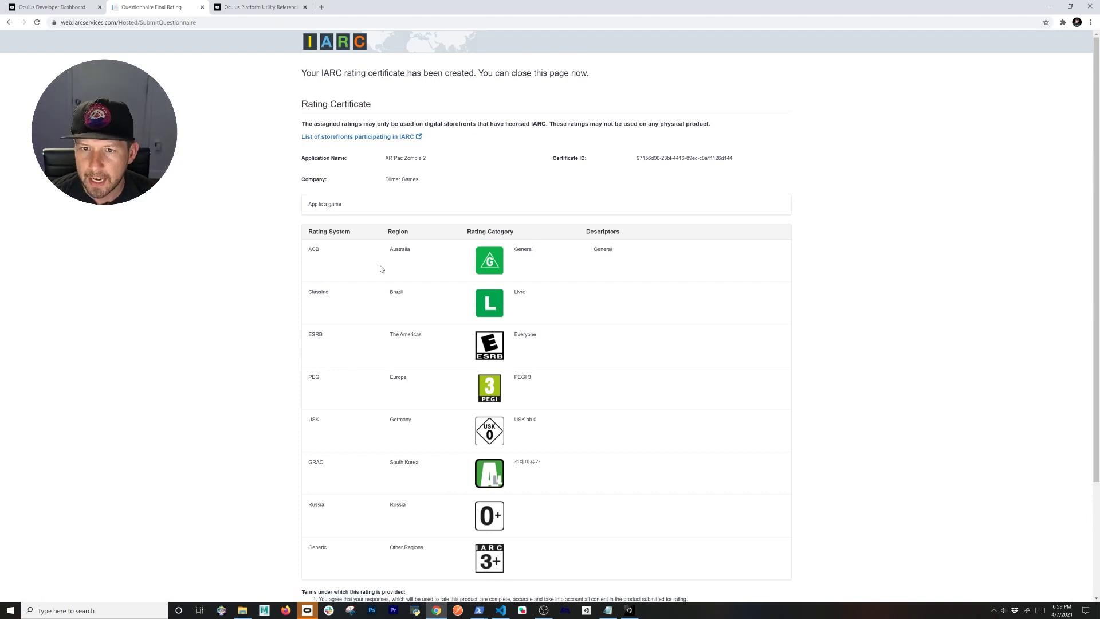
pyautogui.click(203, 8)
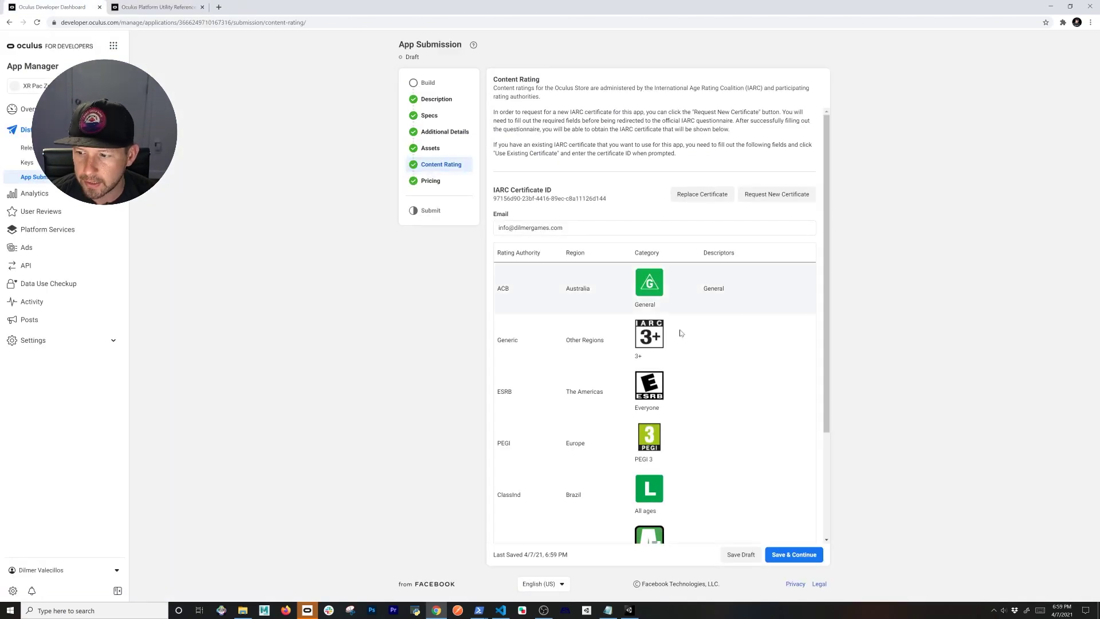
# - Save the Content Rating and the Free pricing
pyautogui.scroll(-3, 744, 420)
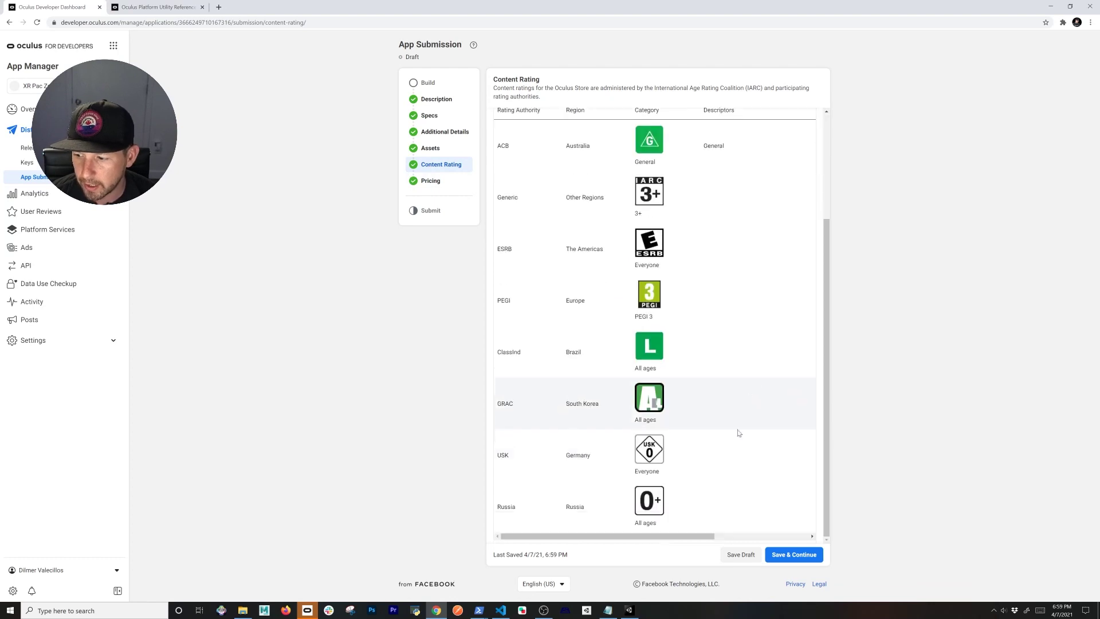
pyautogui.click(794, 554)
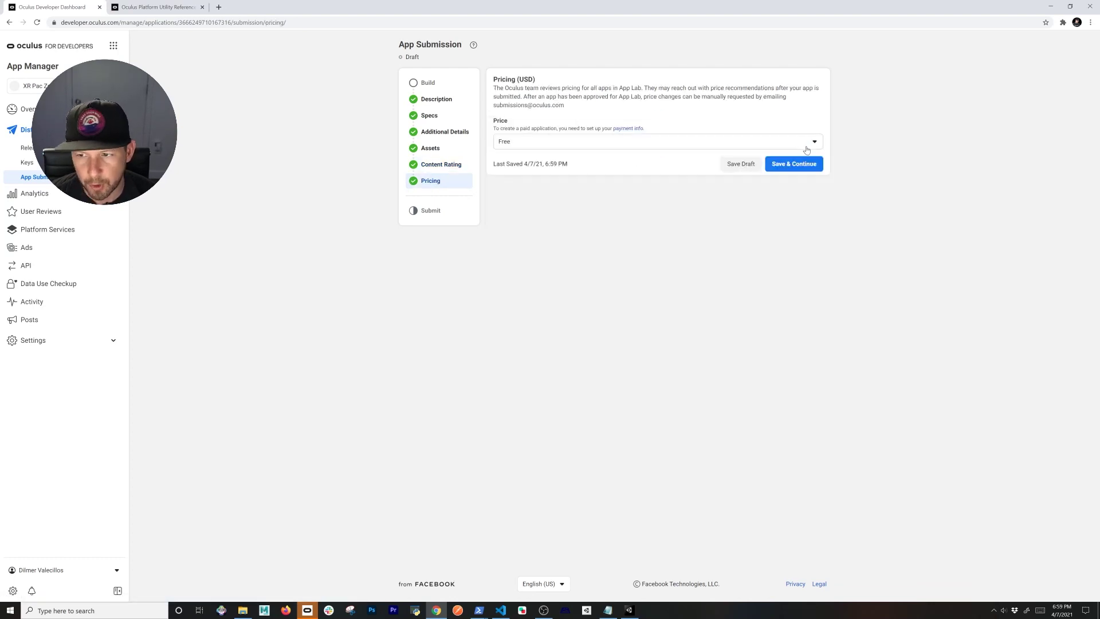
pyautogui.click(804, 161)
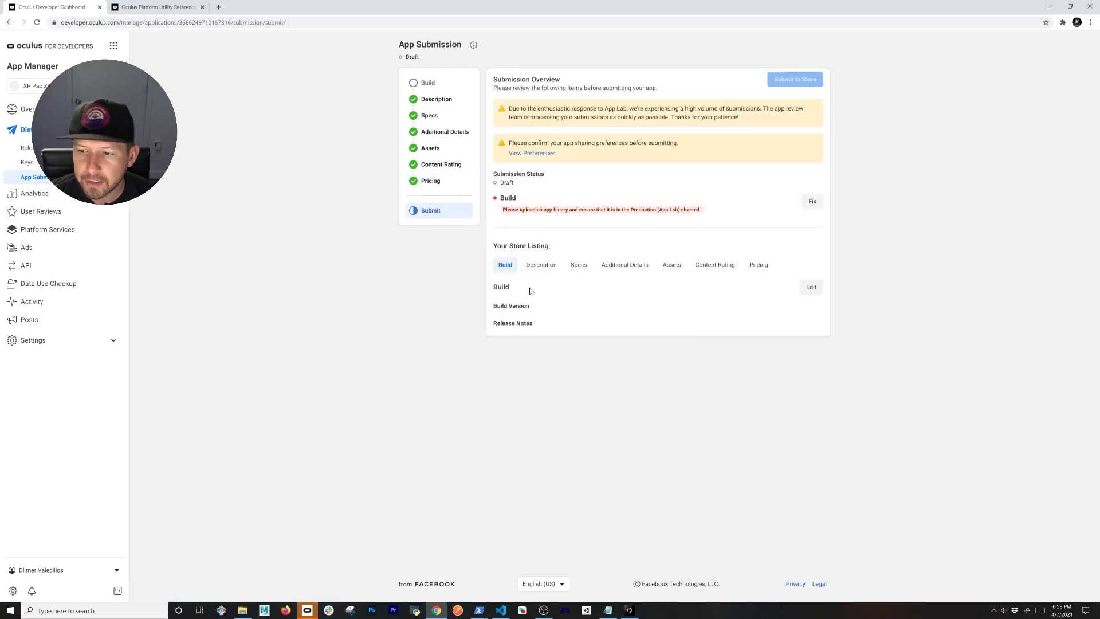
# - Check the Submit overview, then return to Build and start a new build upload
pyautogui.click(430, 84)
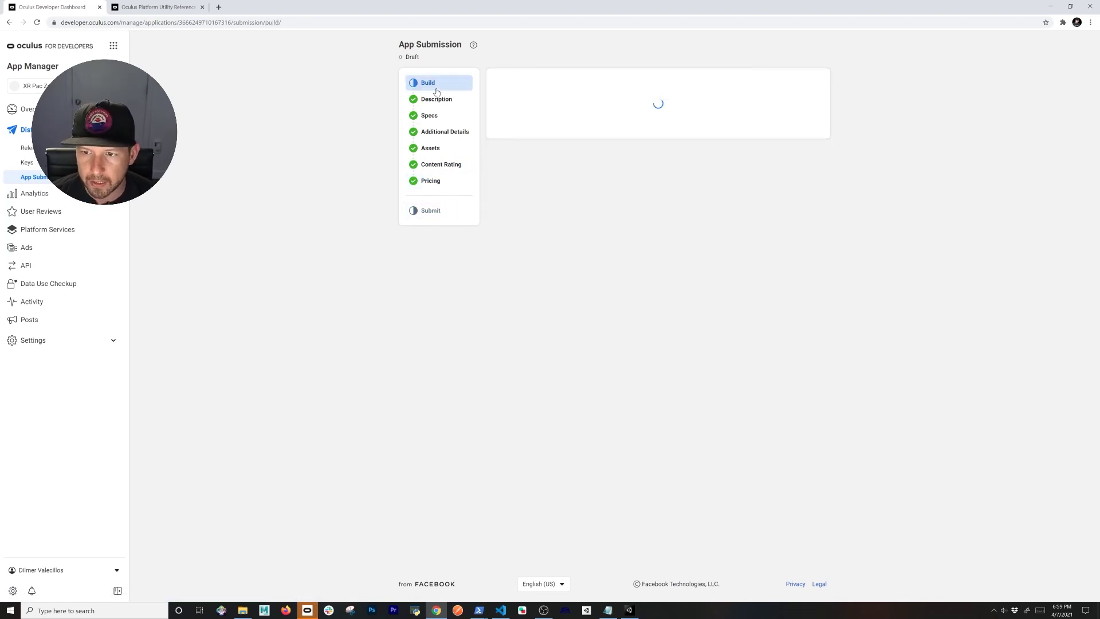
pyautogui.click(426, 211)
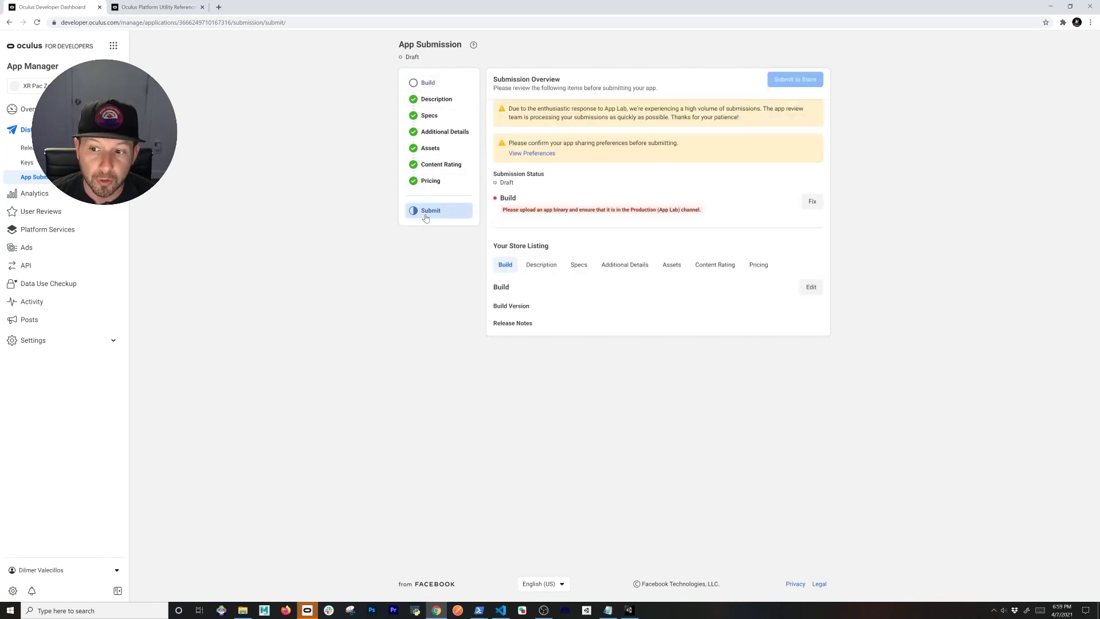
pyautogui.click(430, 83)
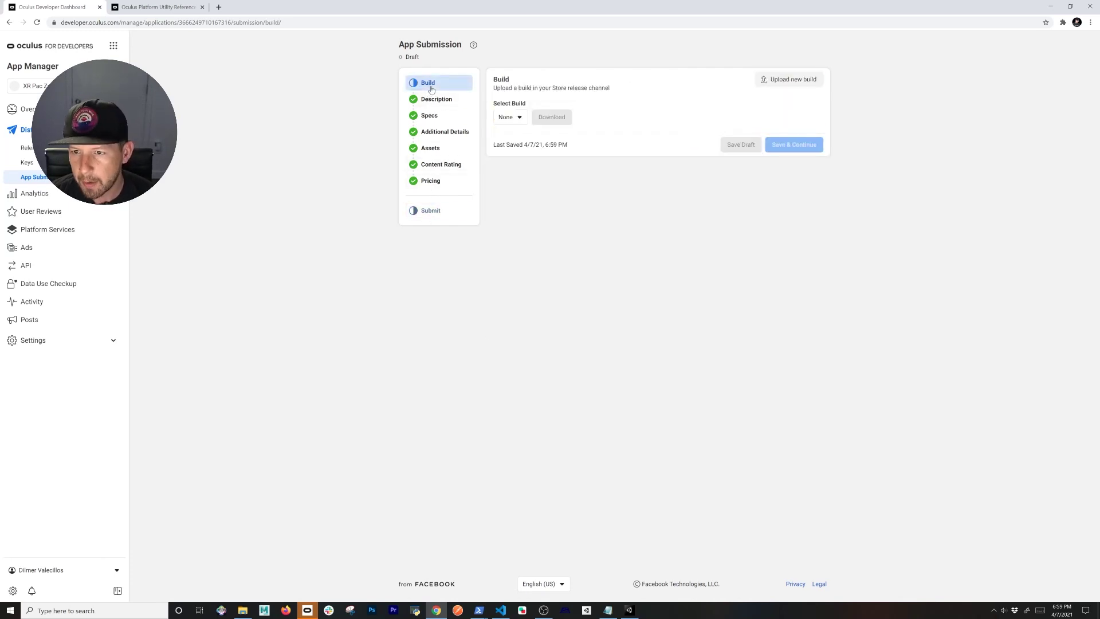
pyautogui.click(789, 80)
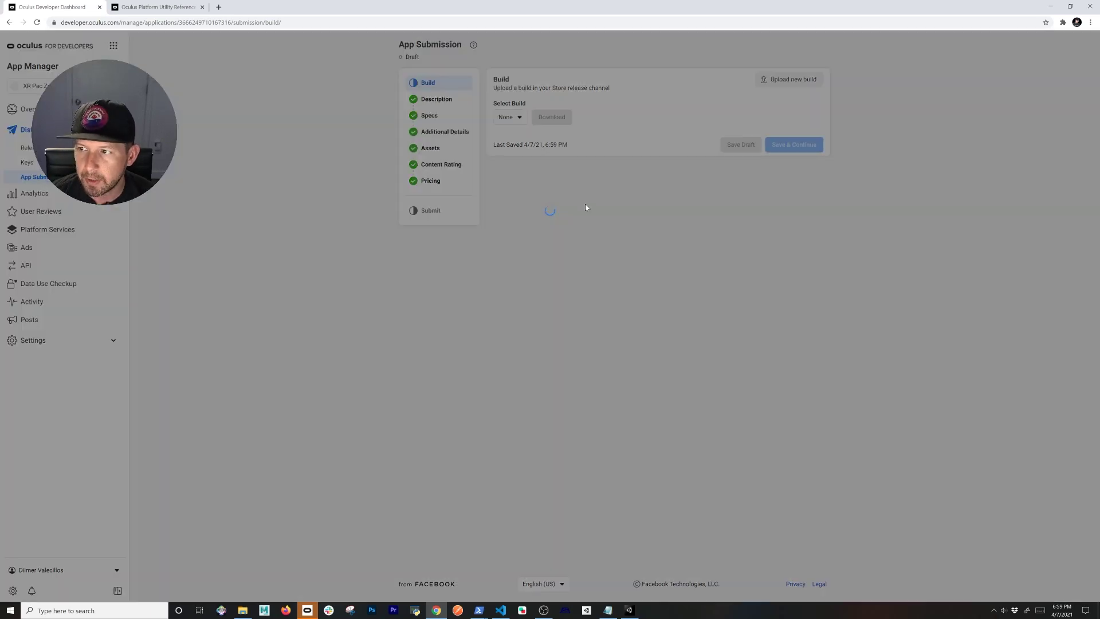
# - Upload XRPacZombie.apk from Dropbox > Shares > OculusAppLab > Builds as a new build
pyautogui.click(643, 282)
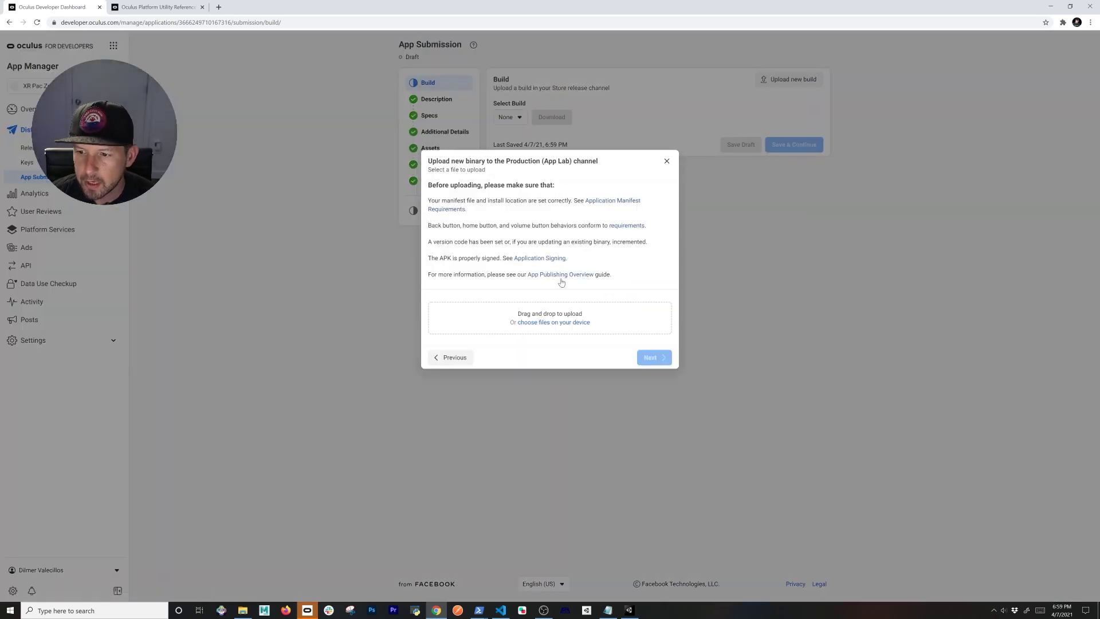
pyautogui.click(549, 324)
pyautogui.click(393, 247)
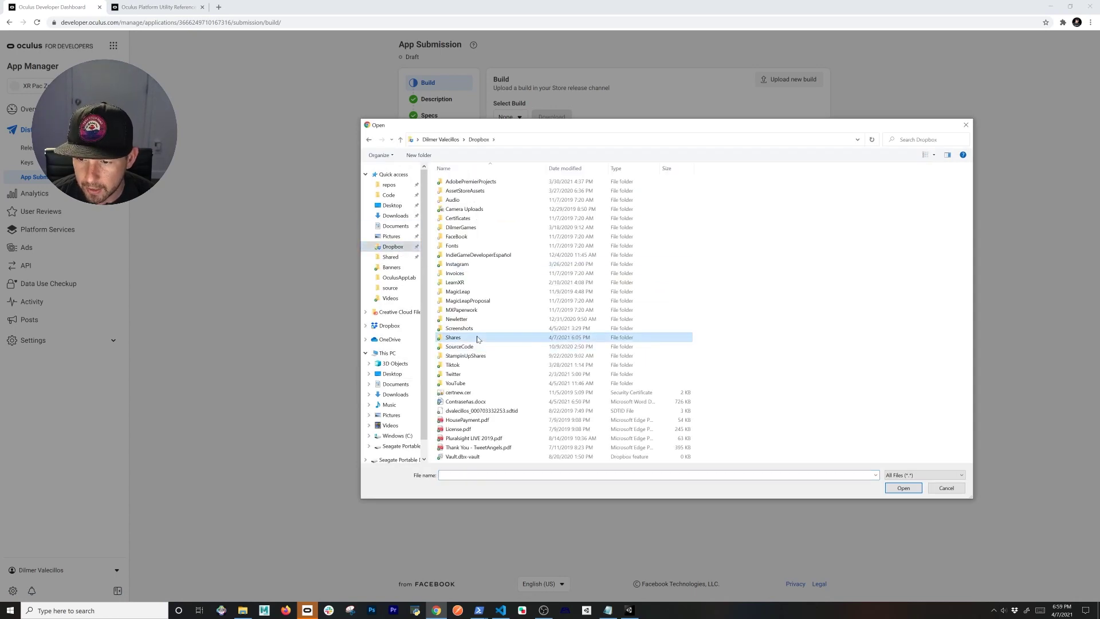
pyautogui.doubleClick(459, 337)
pyautogui.doubleClick(466, 198)
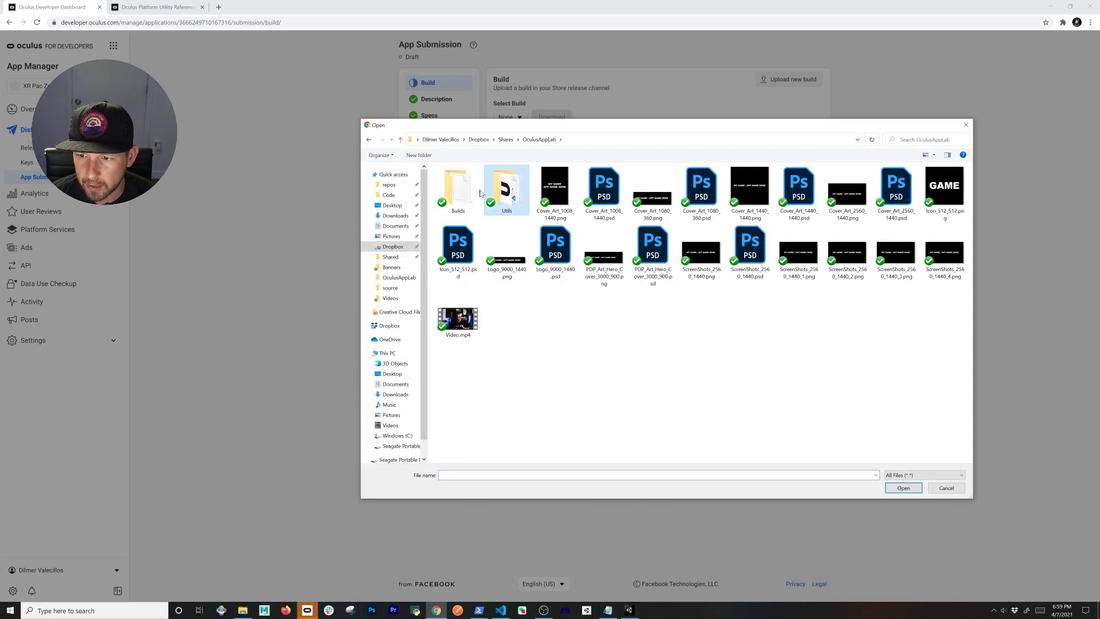
pyautogui.doubleClick(494, 192)
pyautogui.doubleClick(477, 184)
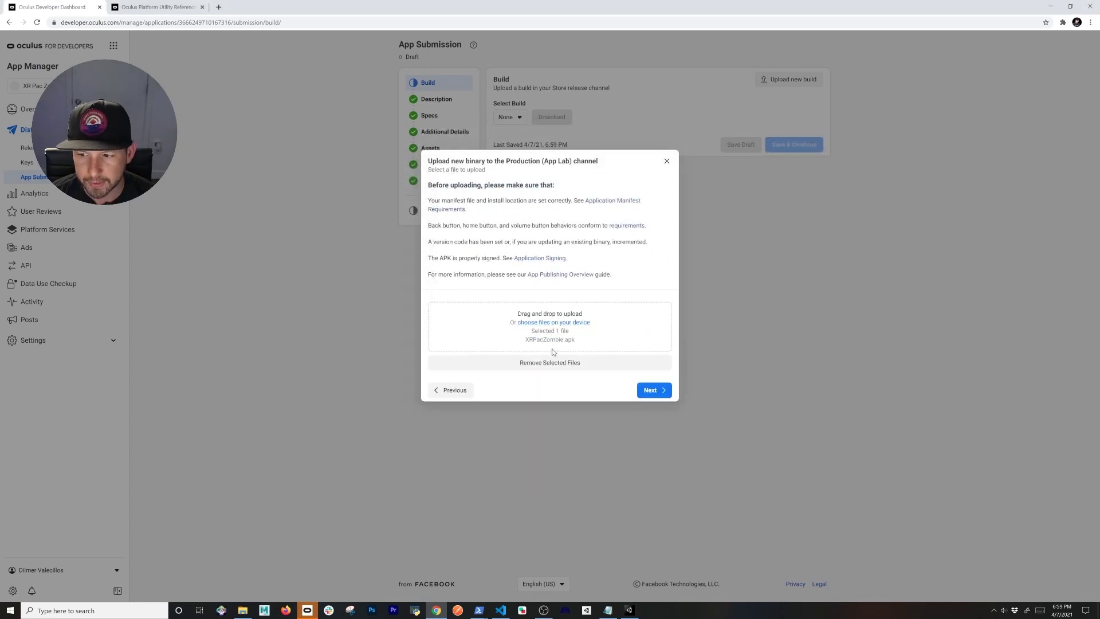
pyautogui.click(646, 390)
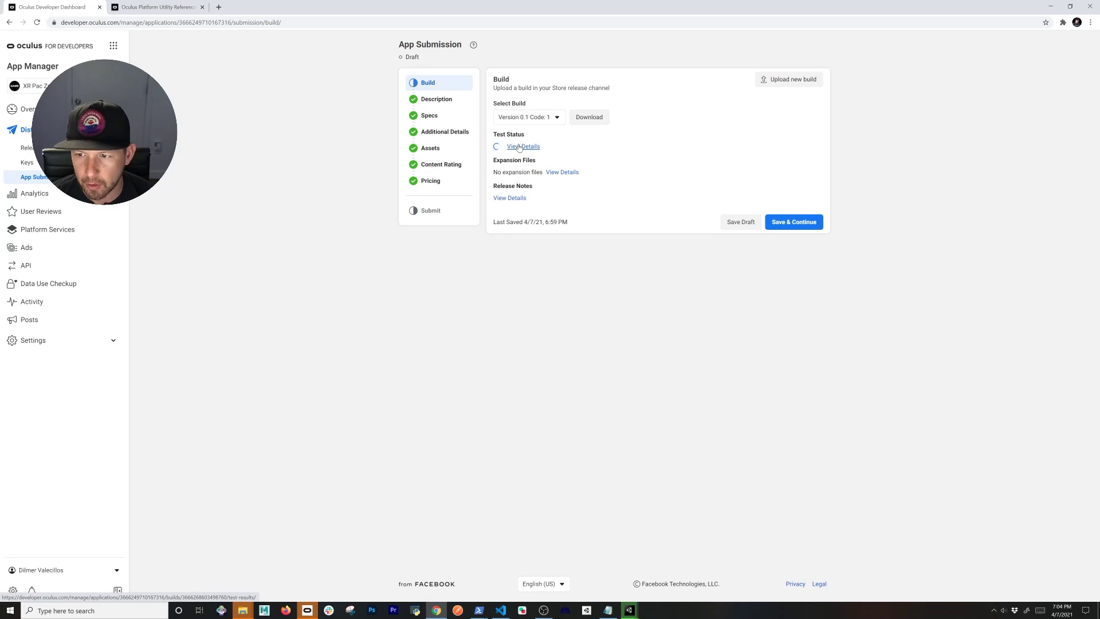
# - Choose build Version 0.1 Code 1, save the draft and go to the submission overview
pyautogui.click(526, 117)
pyautogui.click(648, 173)
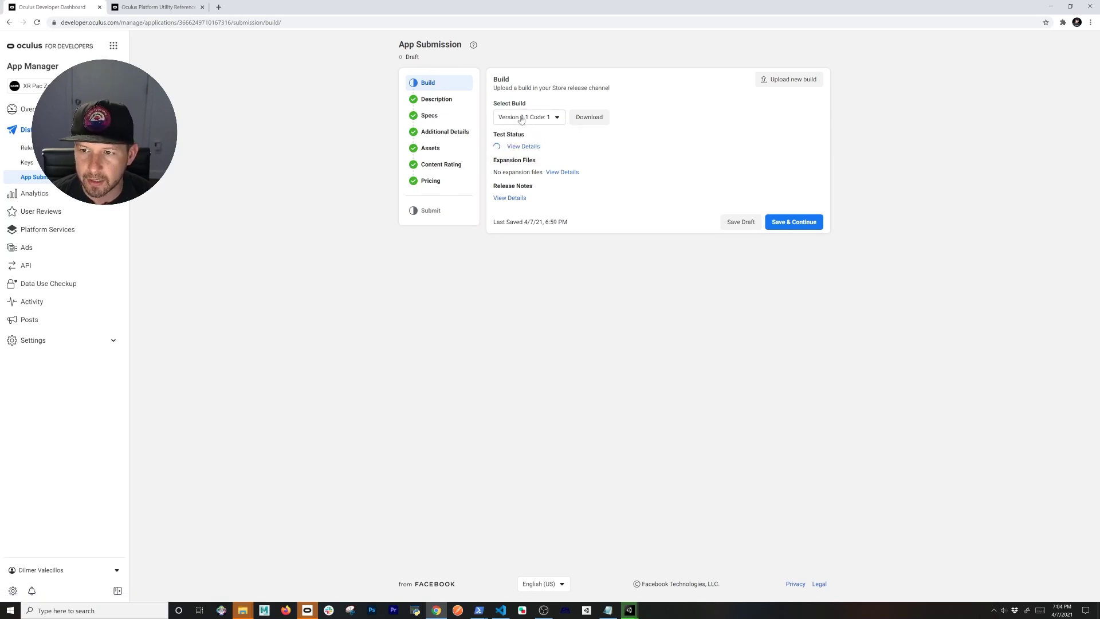
pyautogui.click(741, 222)
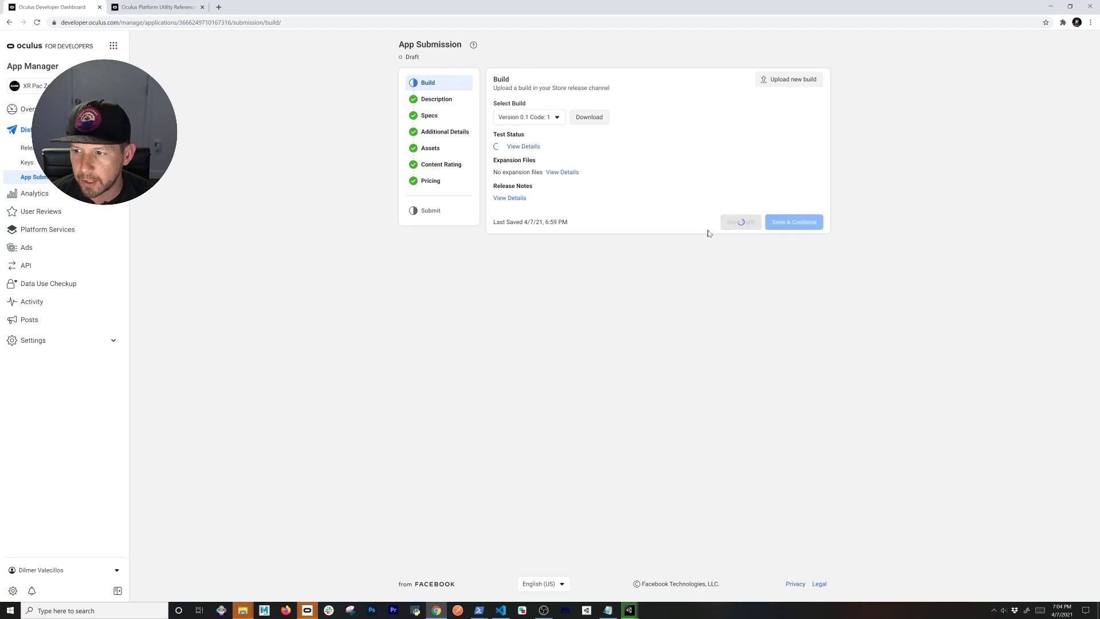
pyautogui.click(427, 212)
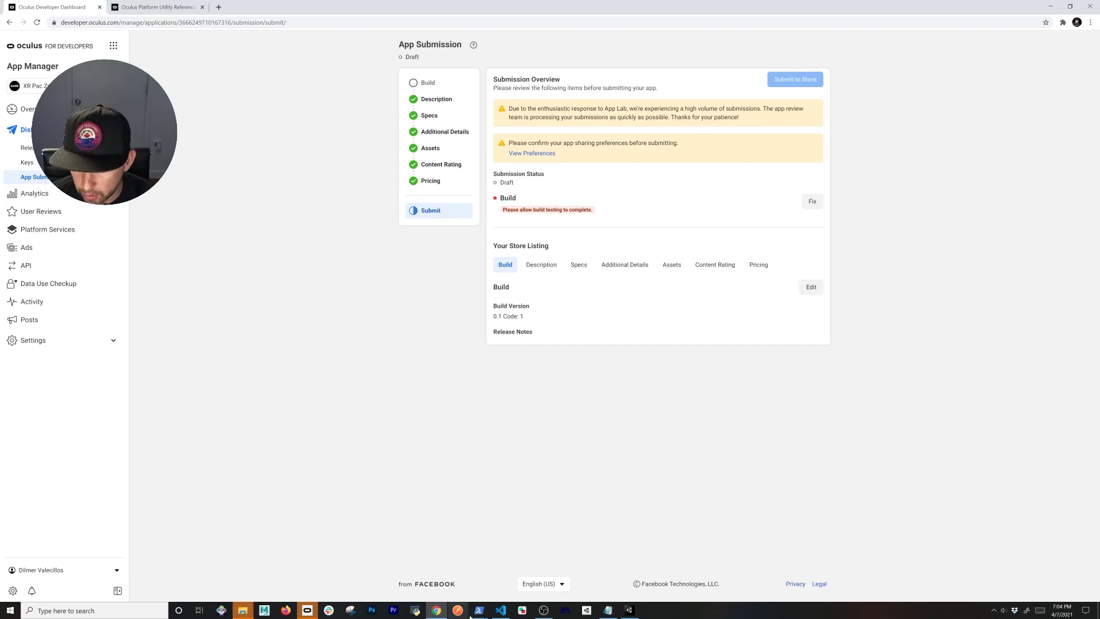
pyautogui.moveTo(478, 612)
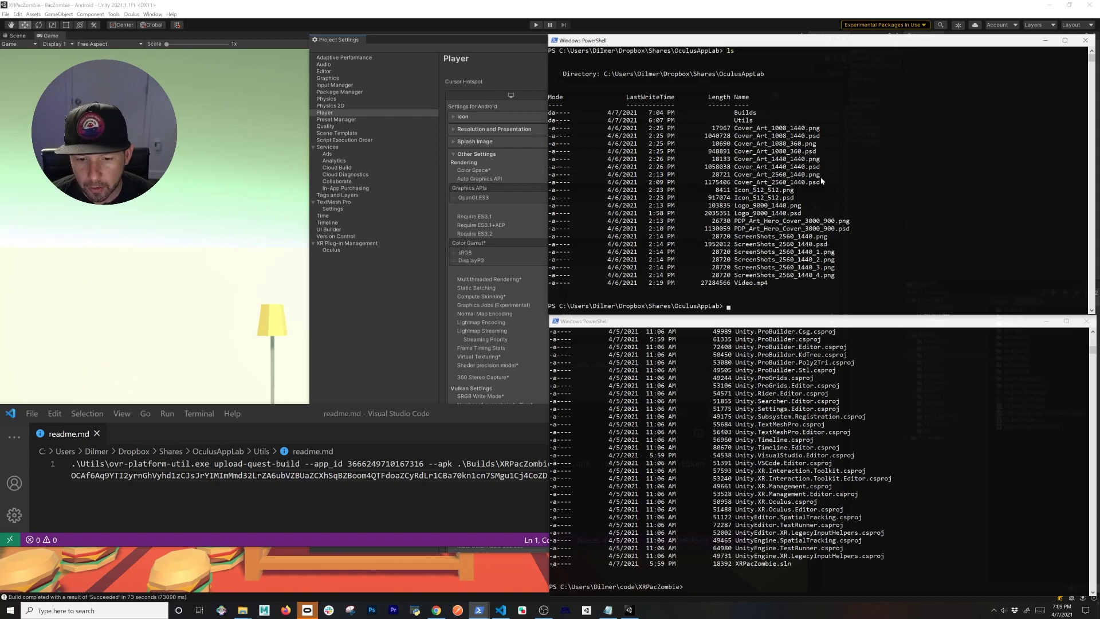
# - In PowerShell, enter .\Utils\ovr-platform-util.exe followed by the upload-quest-build command
pyautogui.click(804, 194)
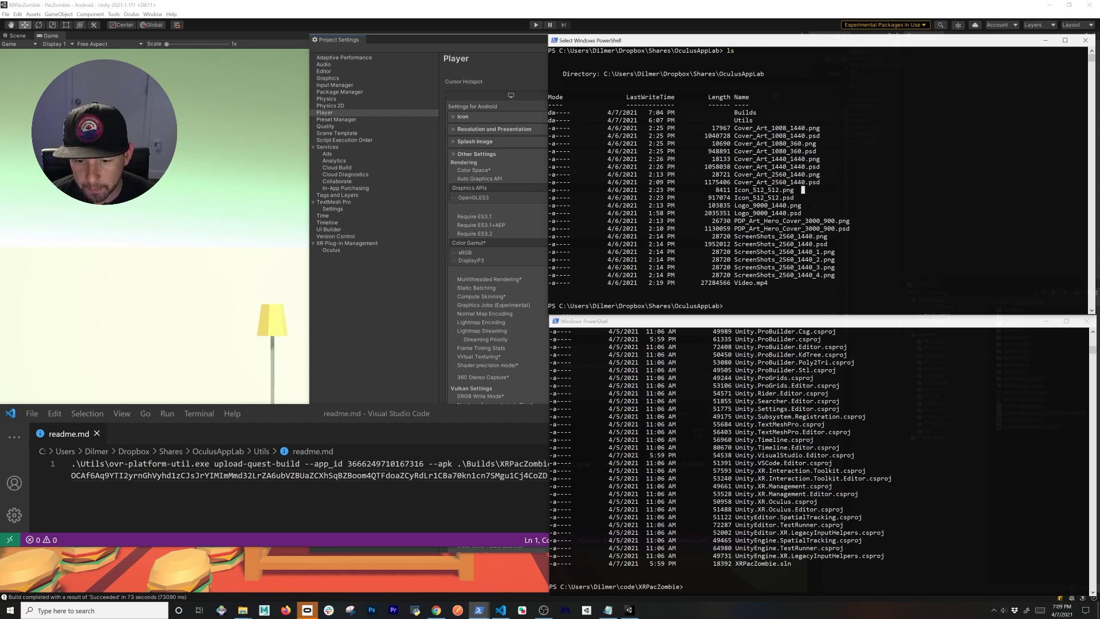
pyautogui.click(208, 464)
pyautogui.moveTo(210, 463); pyautogui.dragTo(71, 463)
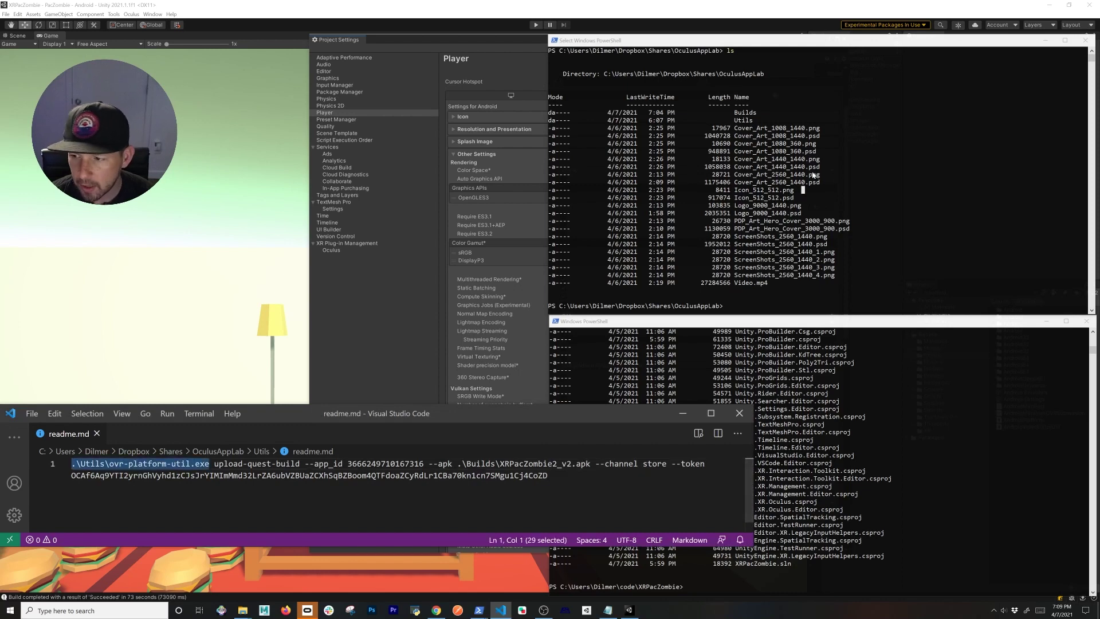
pyautogui.click(742, 218)
pyautogui.write('.')
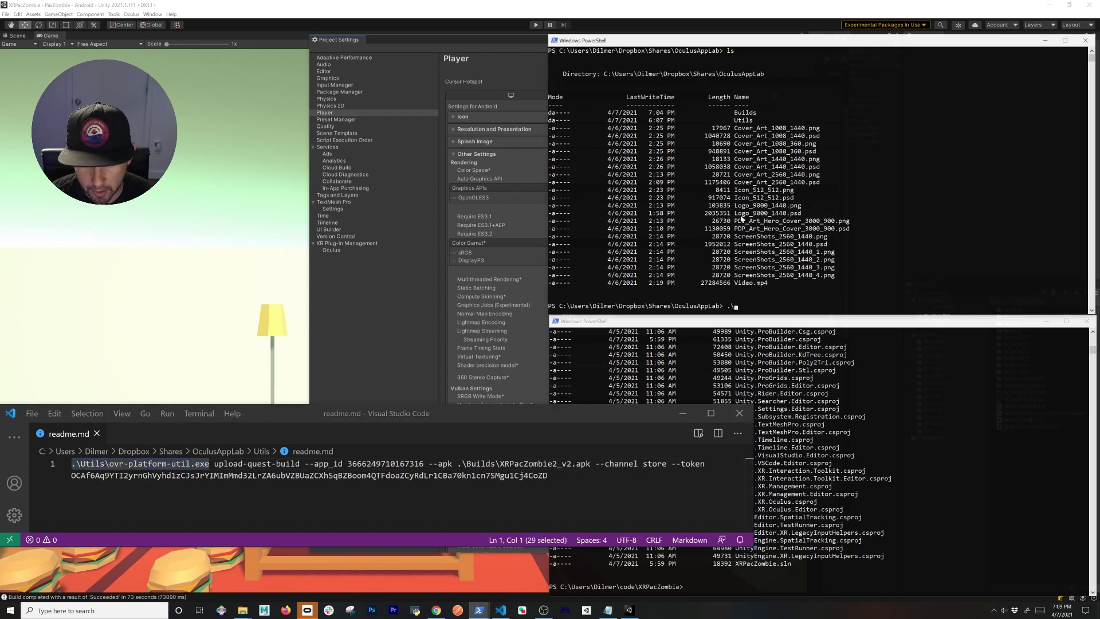
pyautogui.write('\\U')
pyautogui.press('Tab')
pyautogui.write('ovr')
pyautogui.press('Tab')
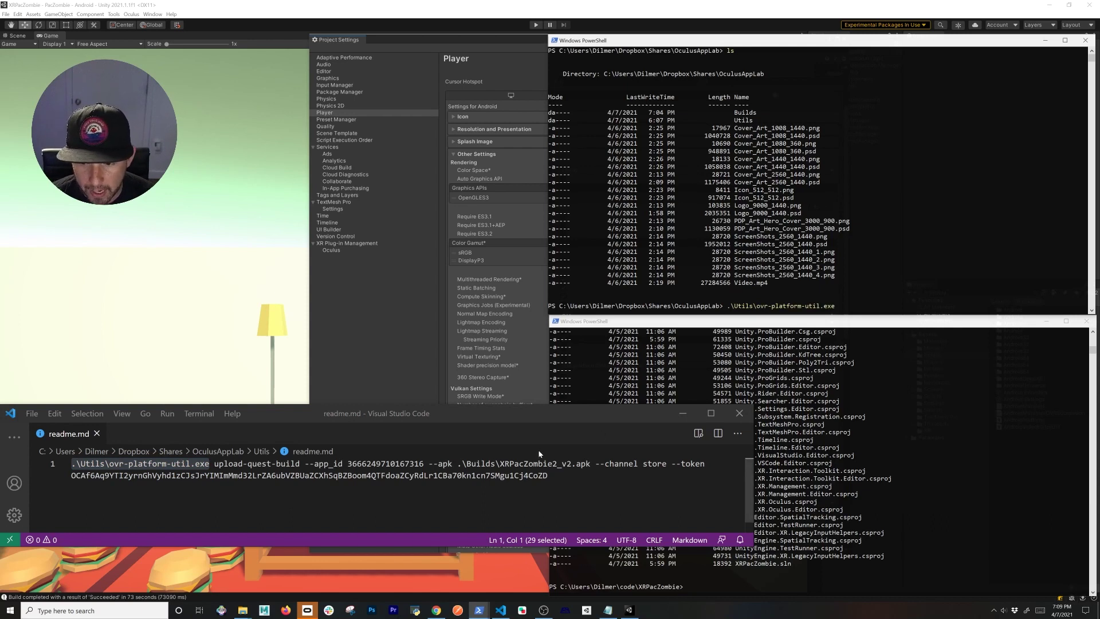
pyautogui.write('upload-quest-build')
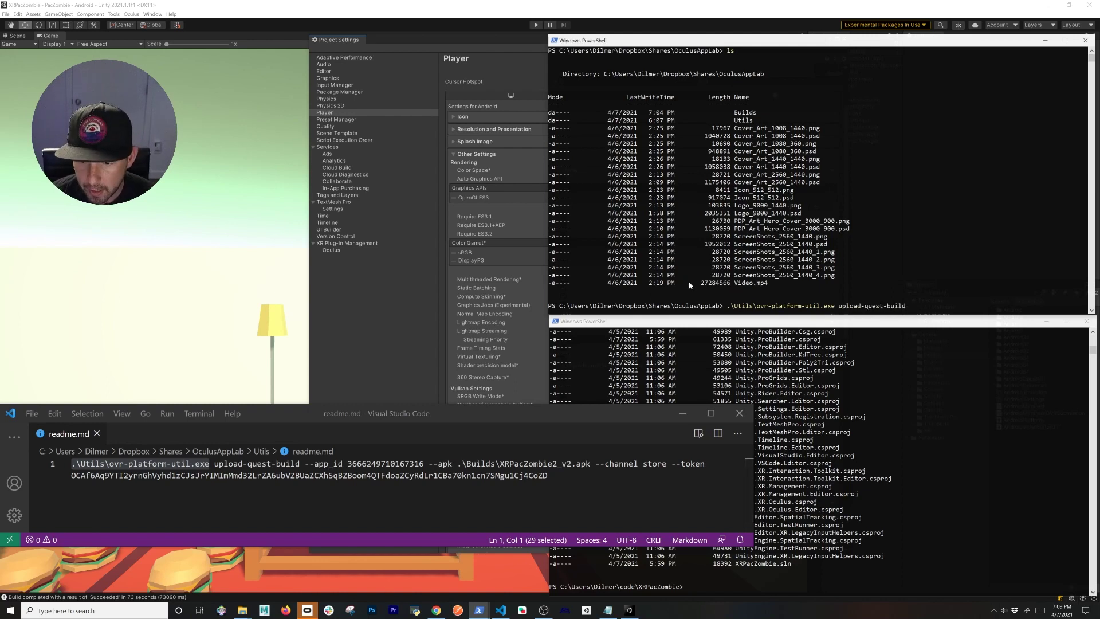
# - Copy the --app_id through --token arguments from the readme and paste them after upload-quest-build
pyautogui.moveTo(305, 464); pyautogui.dragTo(549, 475)
pyautogui.click(929, 259)
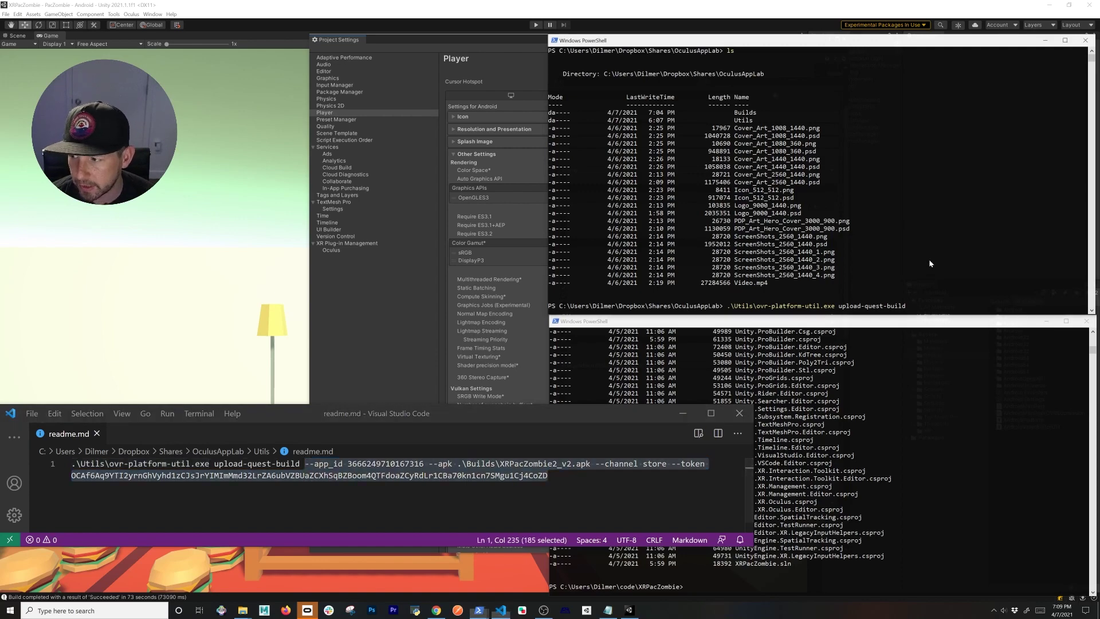
pyautogui.rightClick(929, 259)
pyautogui.moveTo(908, 298); pyautogui.dragTo(1003, 301)
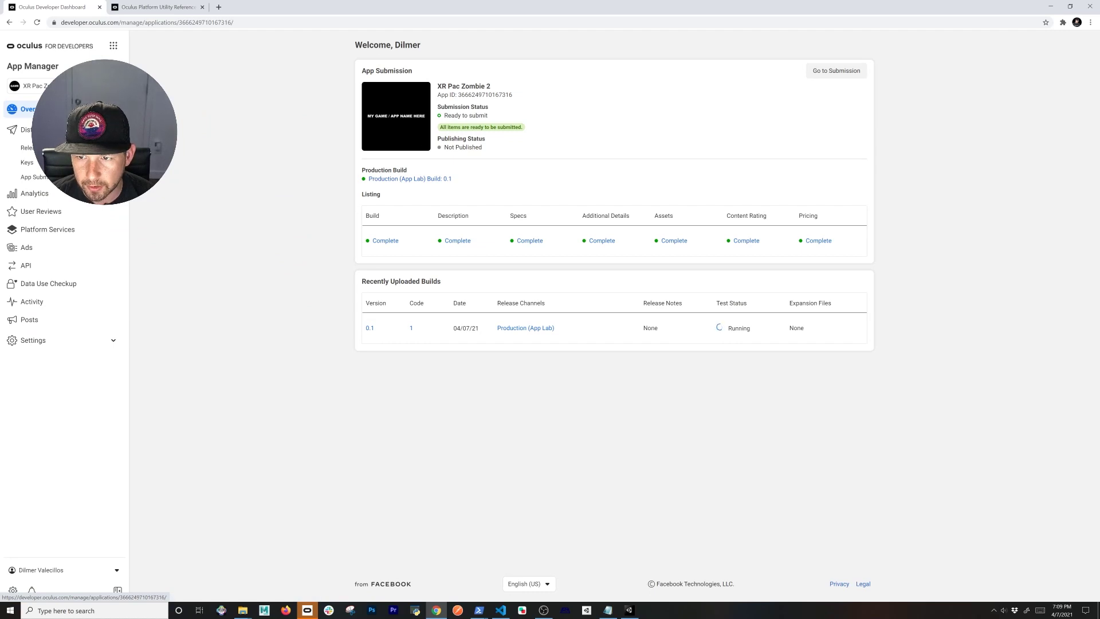
# - Compare the app ID in the page URL with the one on the XR Pac Zombie 2 card
pyautogui.click(204, 22)
pyautogui.moveTo(201, 23); pyautogui.dragTo(244, 23)
pyautogui.doubleClick(485, 94)
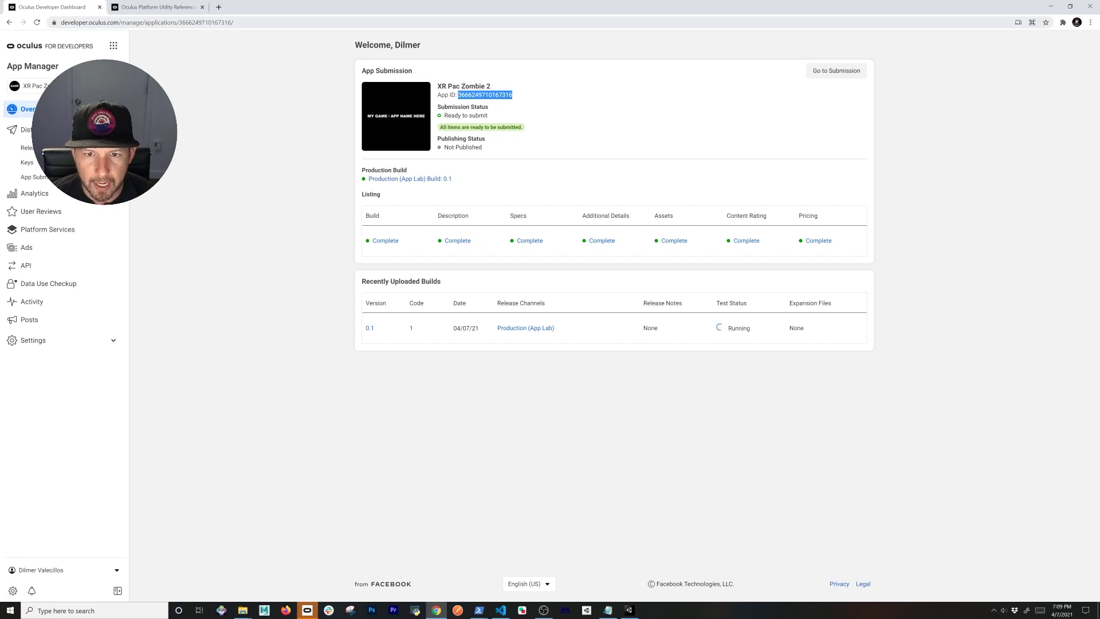
pyautogui.moveTo(250, 22); pyautogui.dragTo(165, 22)
pyautogui.press('BackSpace')
pyautogui.press('Return')
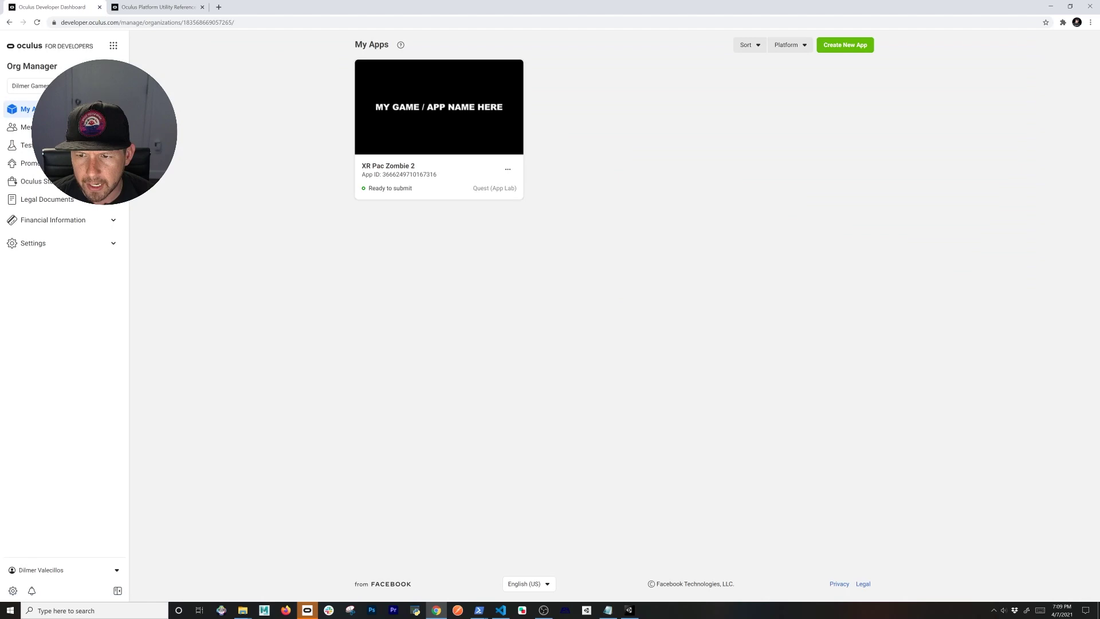
pyautogui.doubleClick(410, 174)
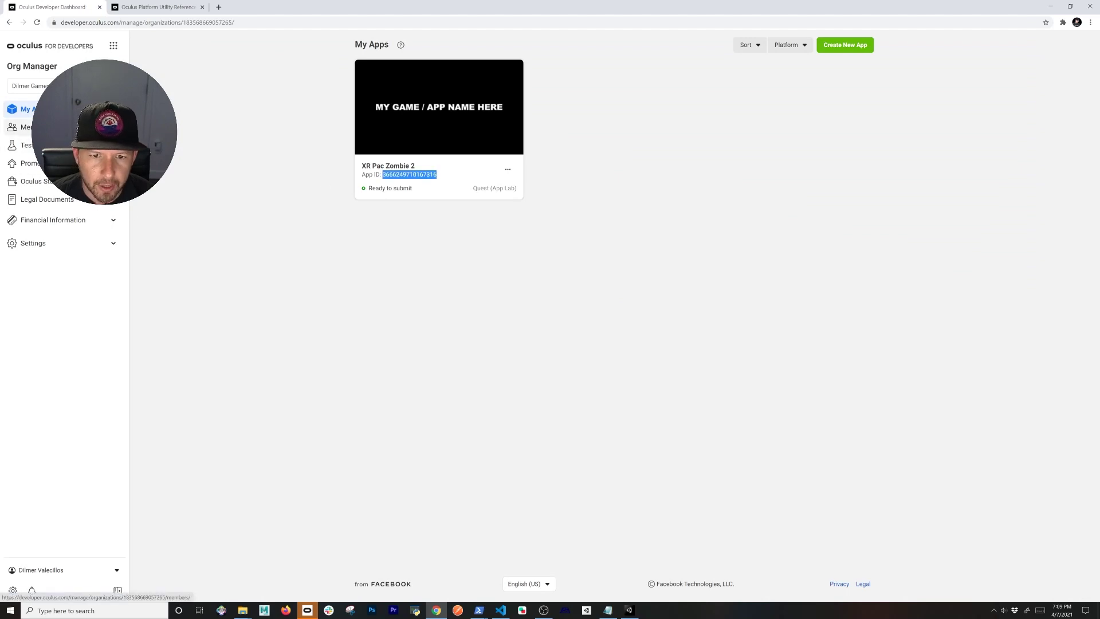
# - Check the app ID on the API page, then minimize Chrome to review the command
pyautogui.click(453, 121)
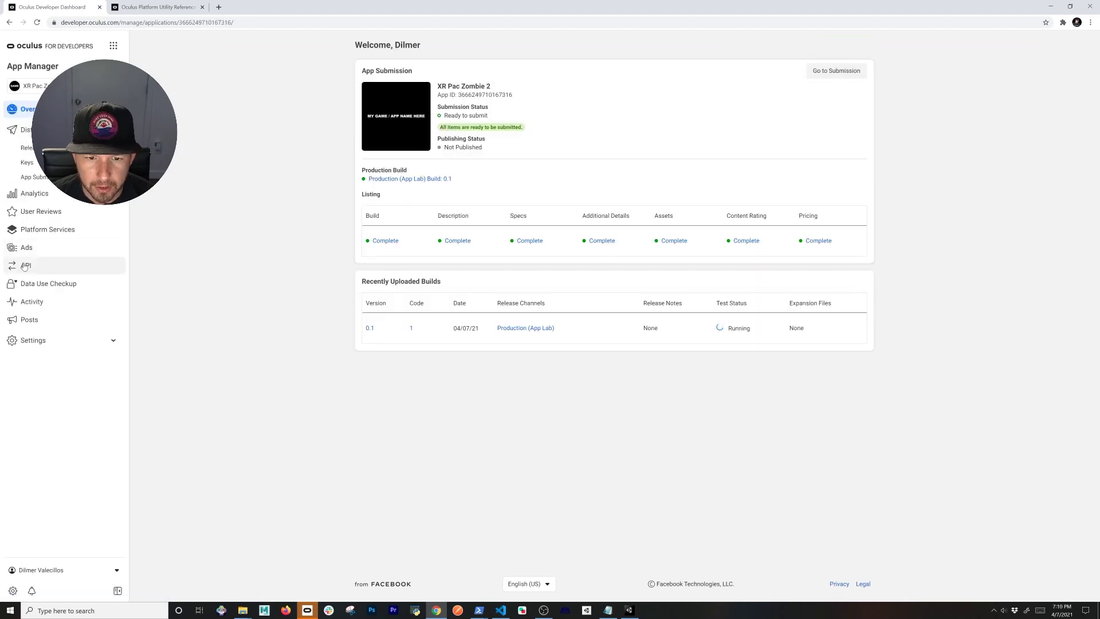
pyautogui.click(25, 265)
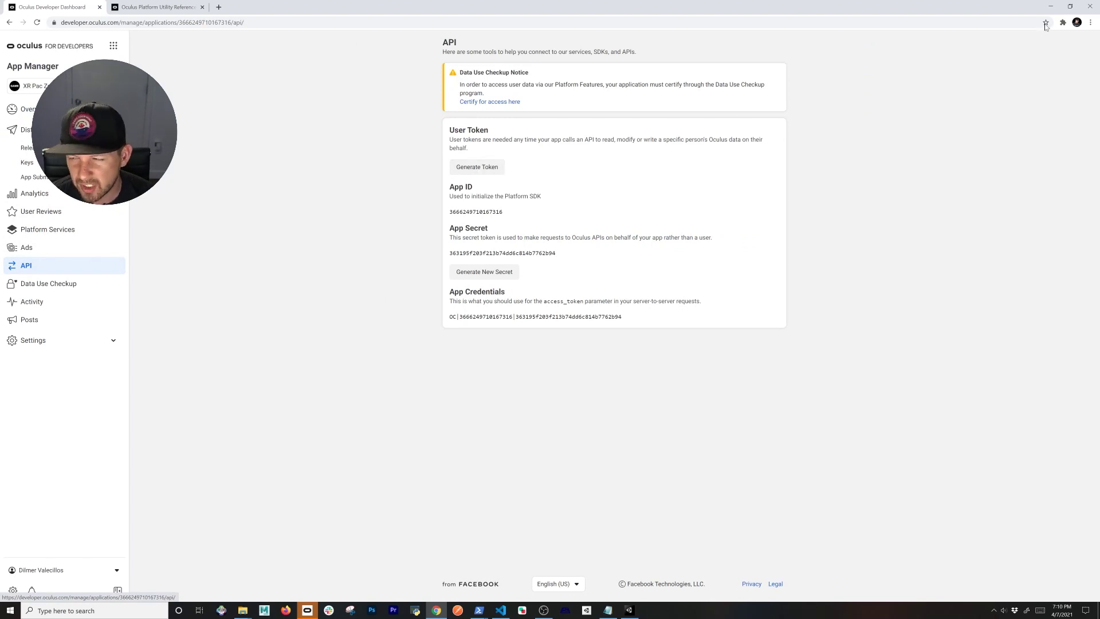
pyautogui.click(1050, 6)
pyautogui.click(754, 283)
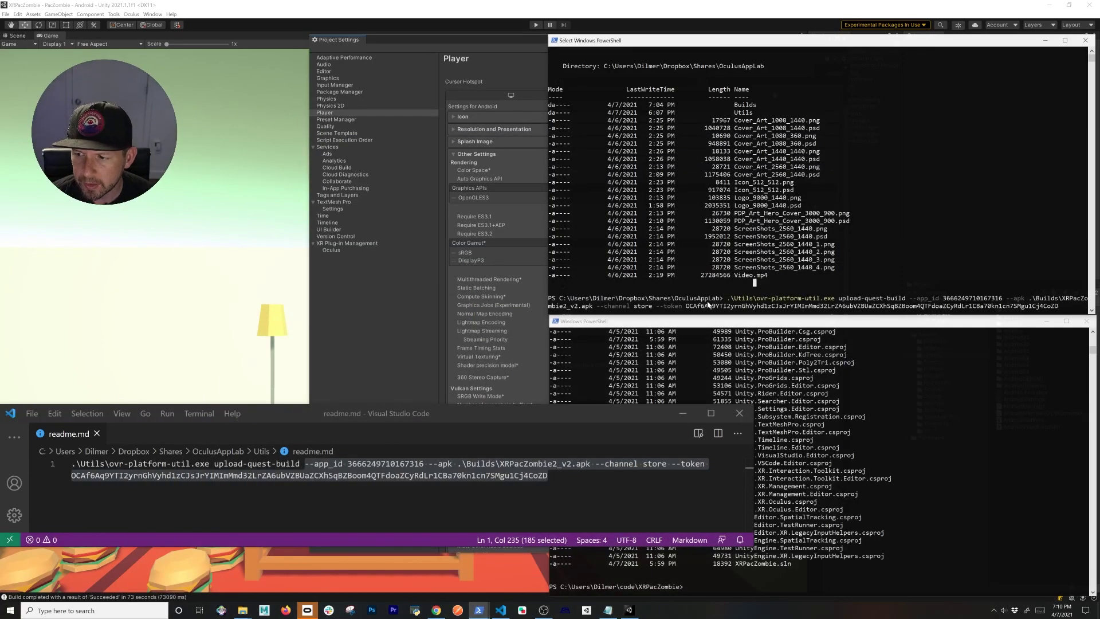
pyautogui.moveTo(687, 307); pyautogui.dragTo(762, 309)
# - Verify the app id, channel and token arguments, run the XRPacZombie2_v2.apk upload, and return to the dashboard
pyautogui.click(820, 298)
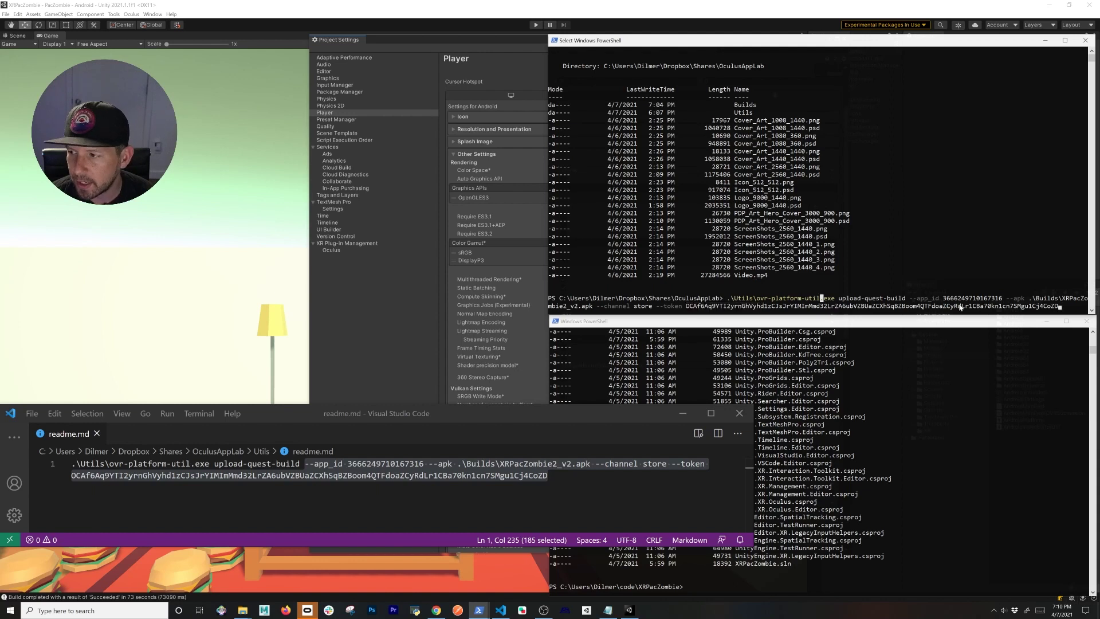
pyautogui.click(915, 298)
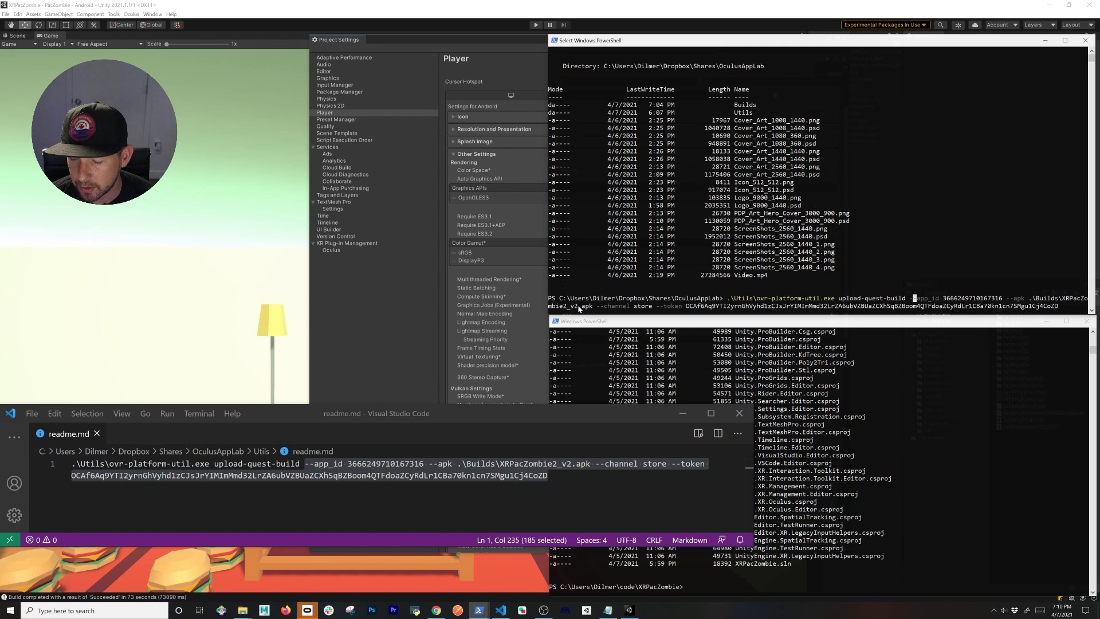
pyautogui.moveTo(601, 307); pyautogui.dragTo(645, 307)
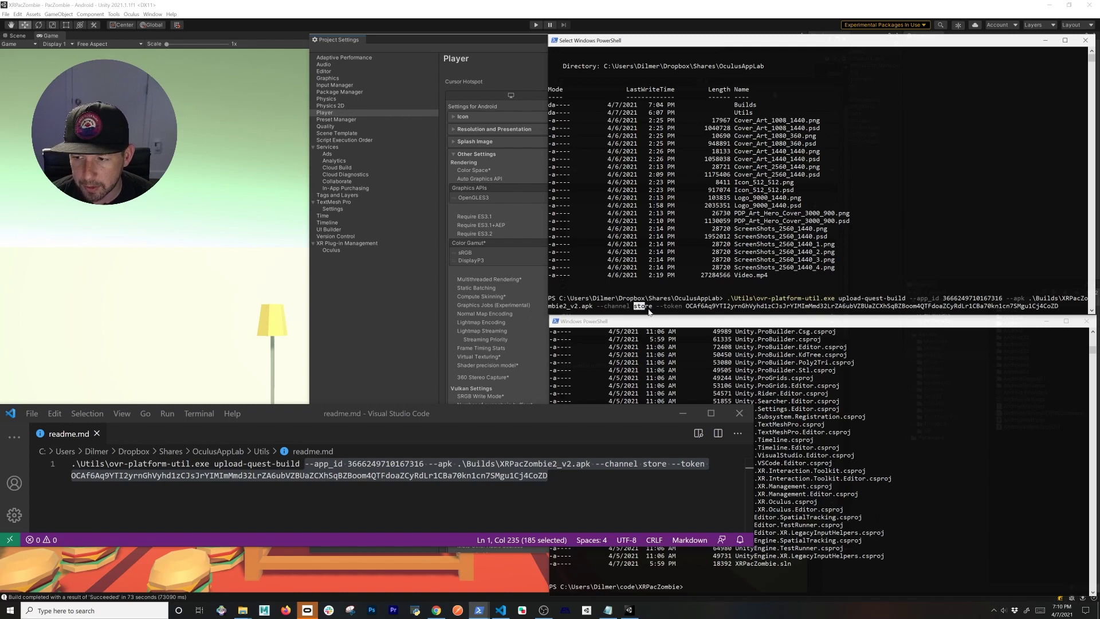
pyautogui.moveTo(657, 308); pyautogui.dragTo(717, 309)
pyautogui.press('Escape')
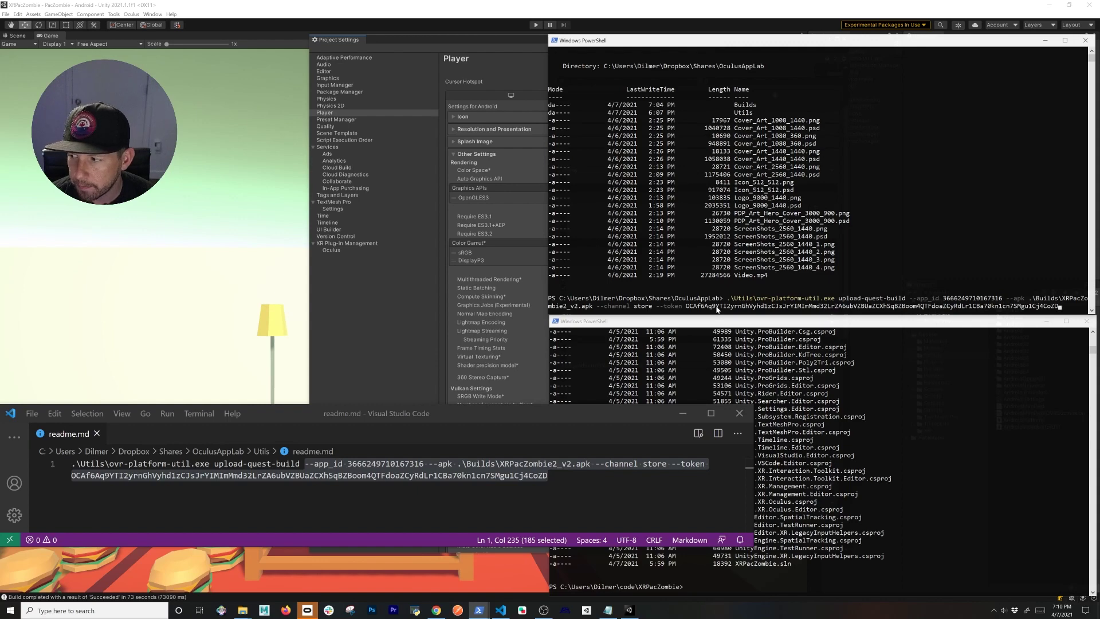
pyautogui.press('Return')
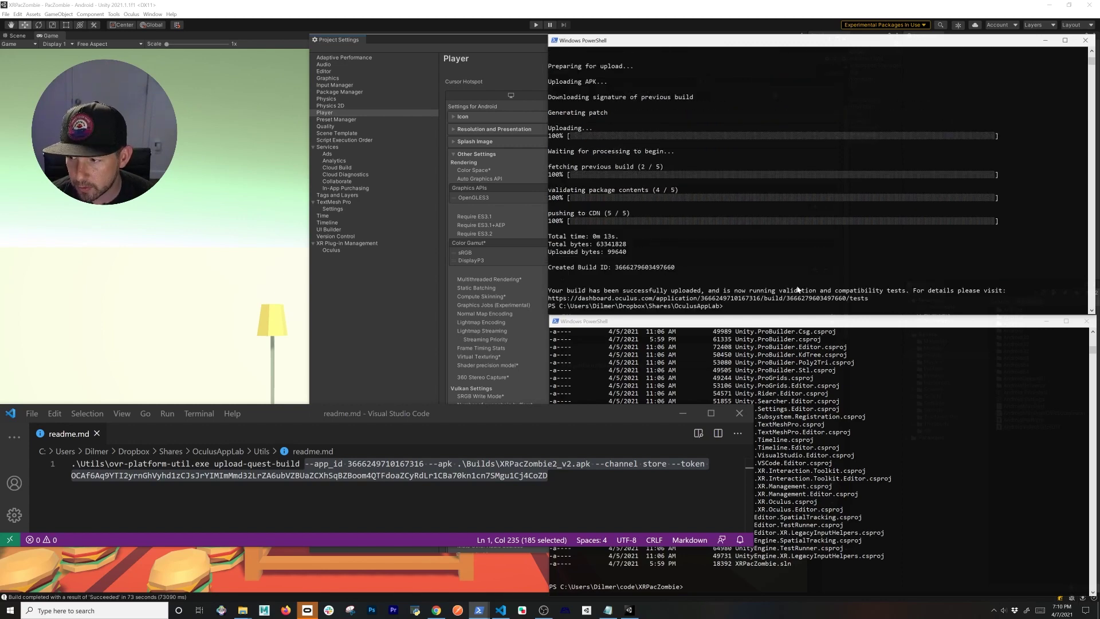
pyautogui.click(437, 610)
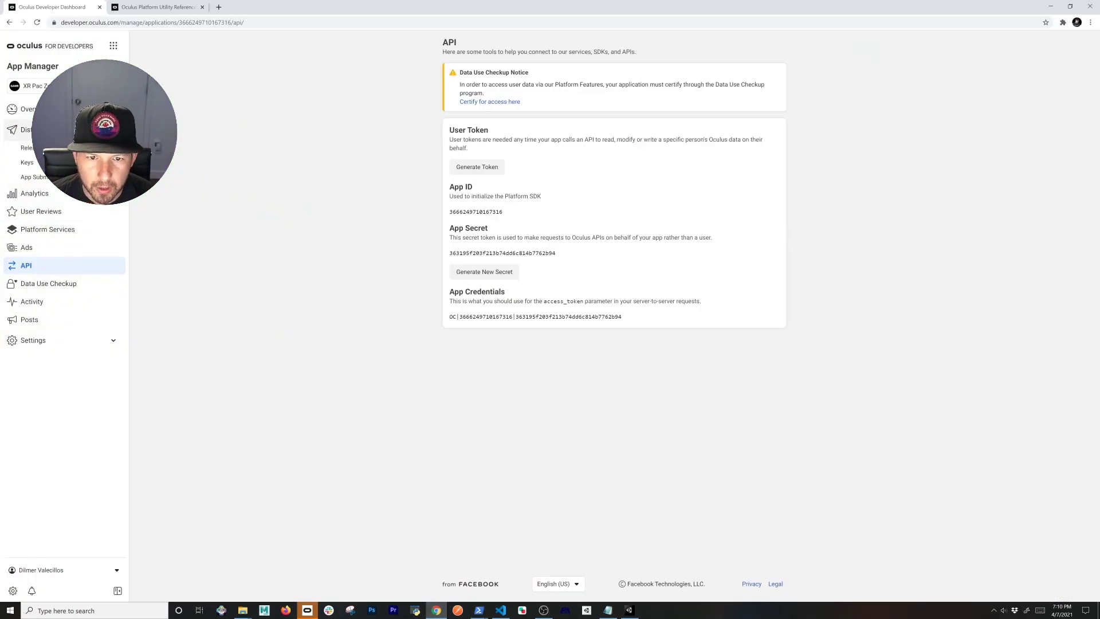
# - Confirm the App Submission's Build step has Version 0.1 Code 2 selected and view its details
pyautogui.click(26, 109)
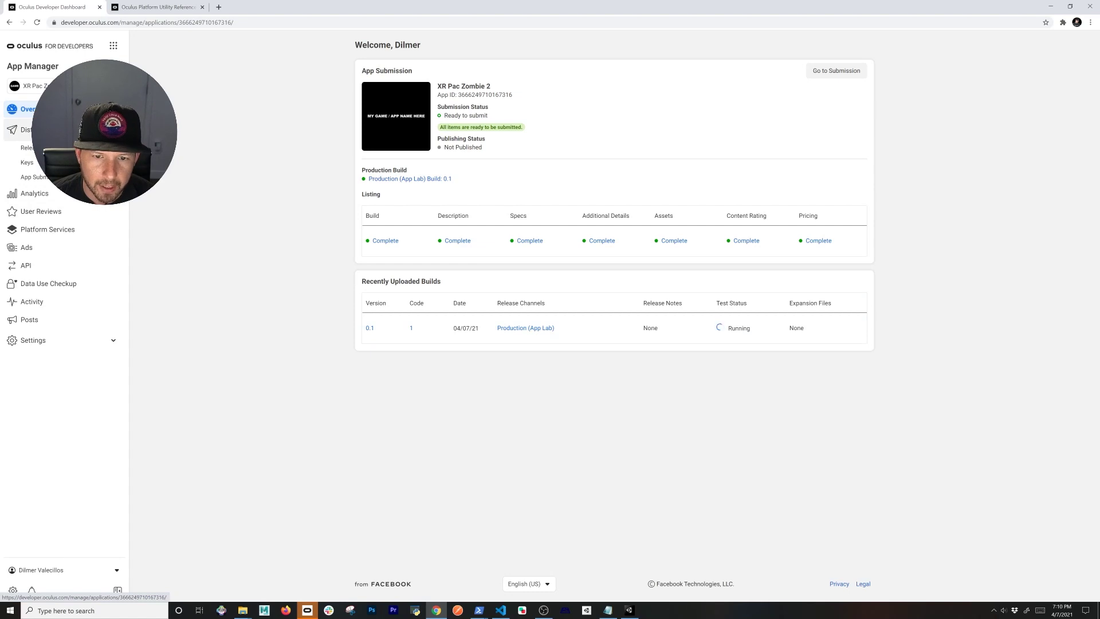
pyautogui.click(24, 147)
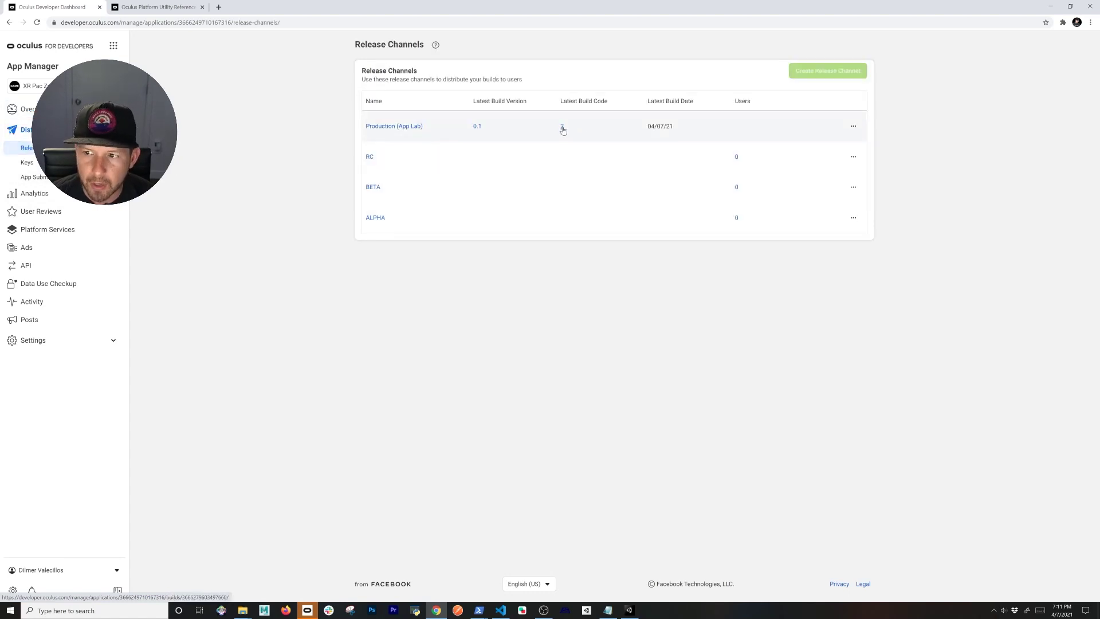
pyautogui.click(46, 179)
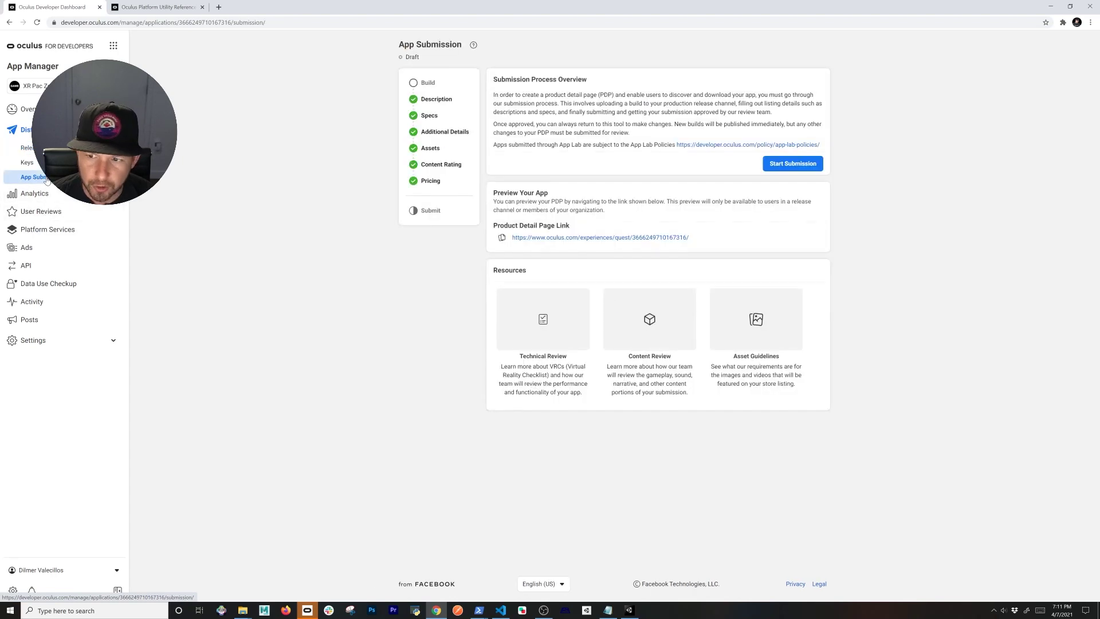
pyautogui.click(428, 82)
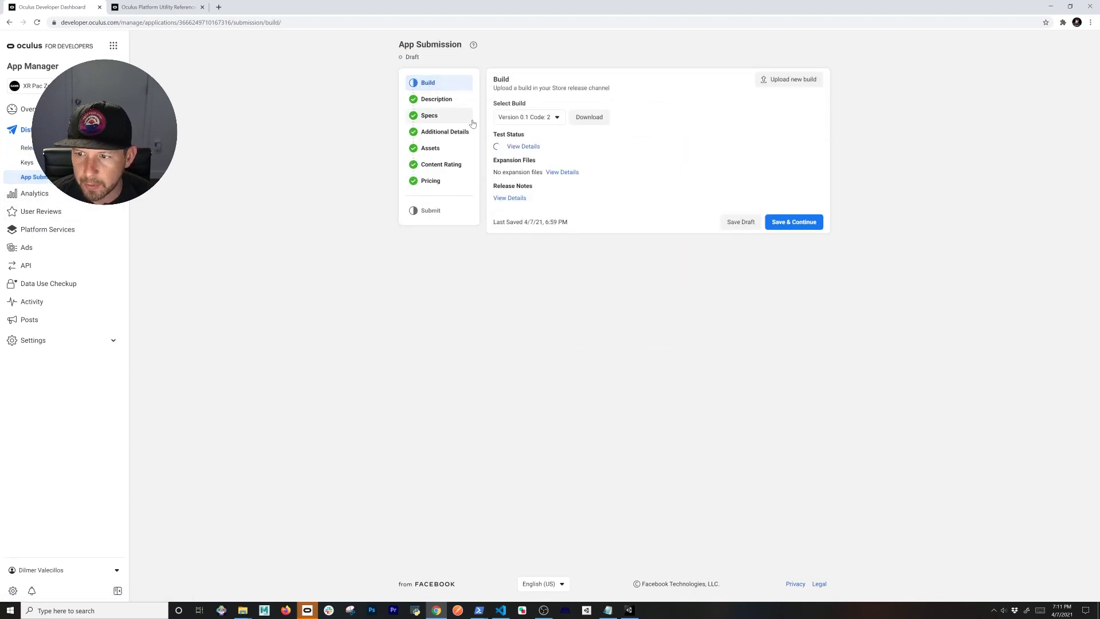
pyautogui.click(534, 118)
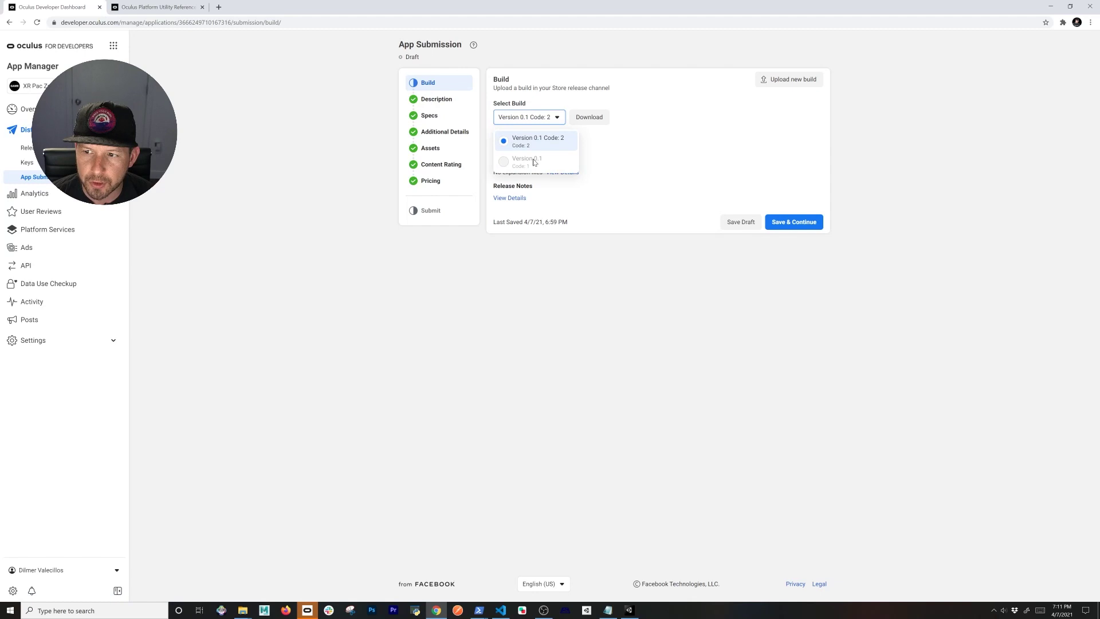
pyautogui.click(676, 153)
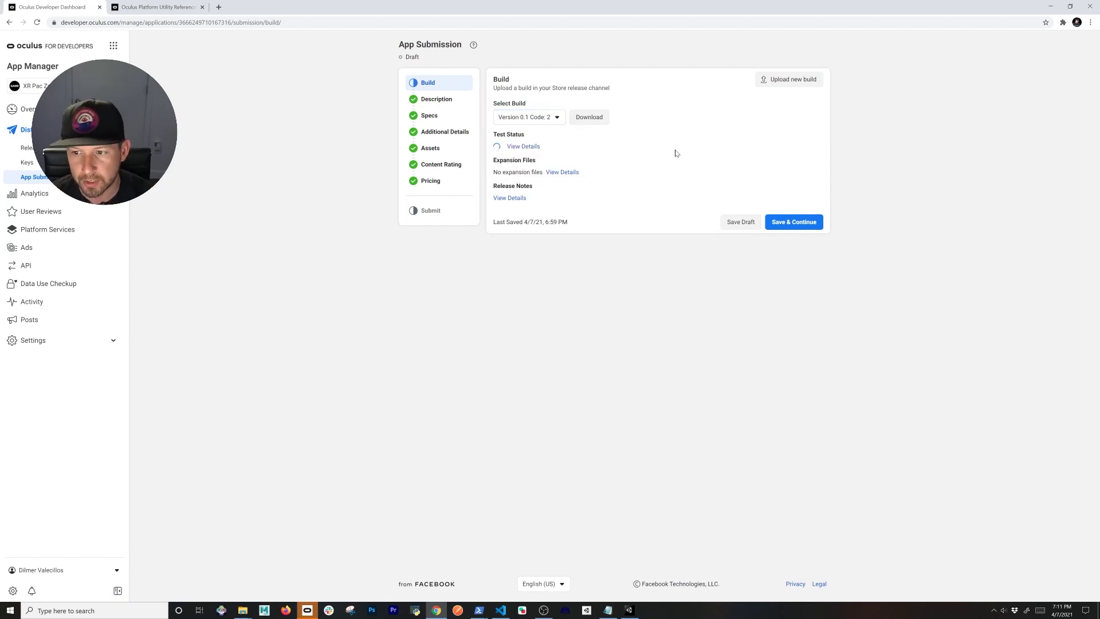
pyautogui.click(522, 147)
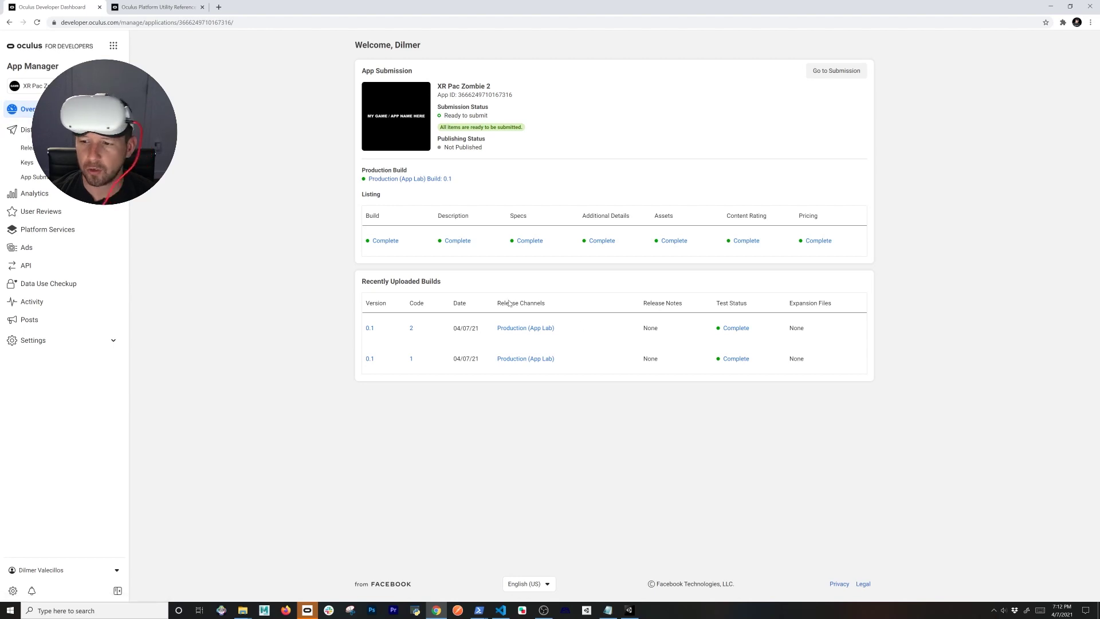
# - Open the Complete test status of build code 2 to view its passed test results
pyautogui.click(731, 331)
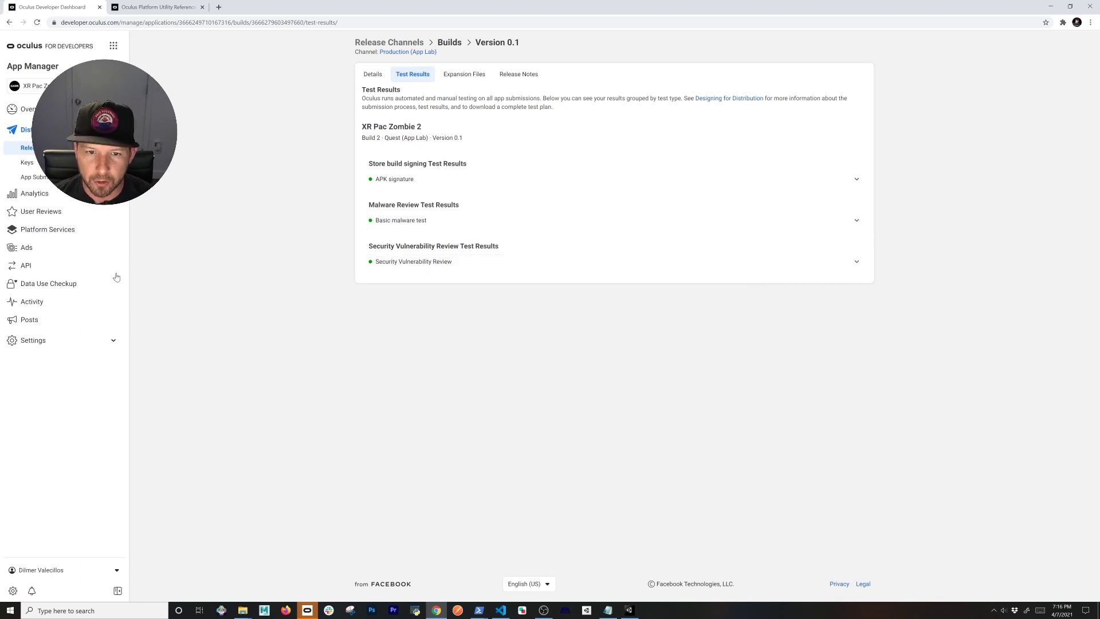
# - Review the Description, Build, Specs, Additional Details and Assets steps, then open the Submit overview
pyautogui.click(17, 109)
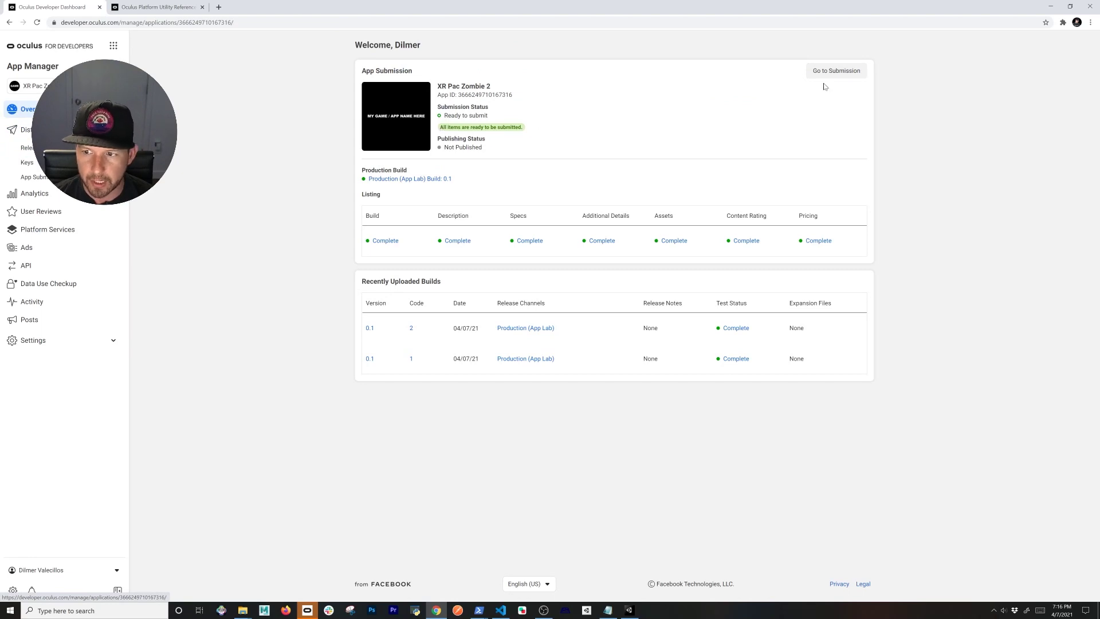
pyautogui.click(837, 72)
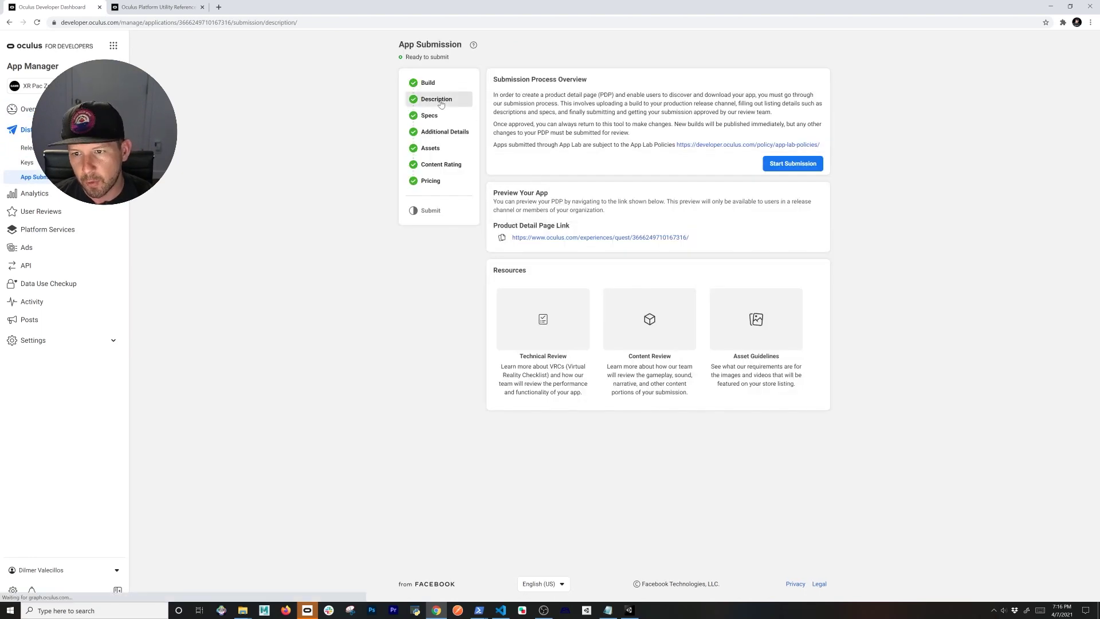
pyautogui.click(436, 99)
pyautogui.click(438, 86)
pyautogui.click(431, 116)
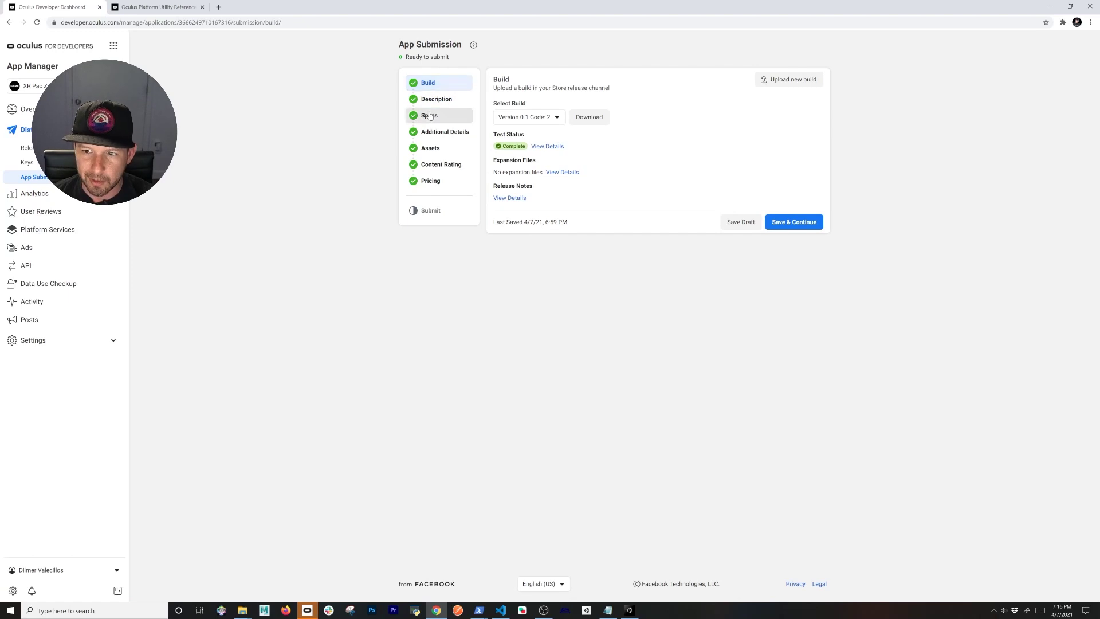
pyautogui.click(430, 133)
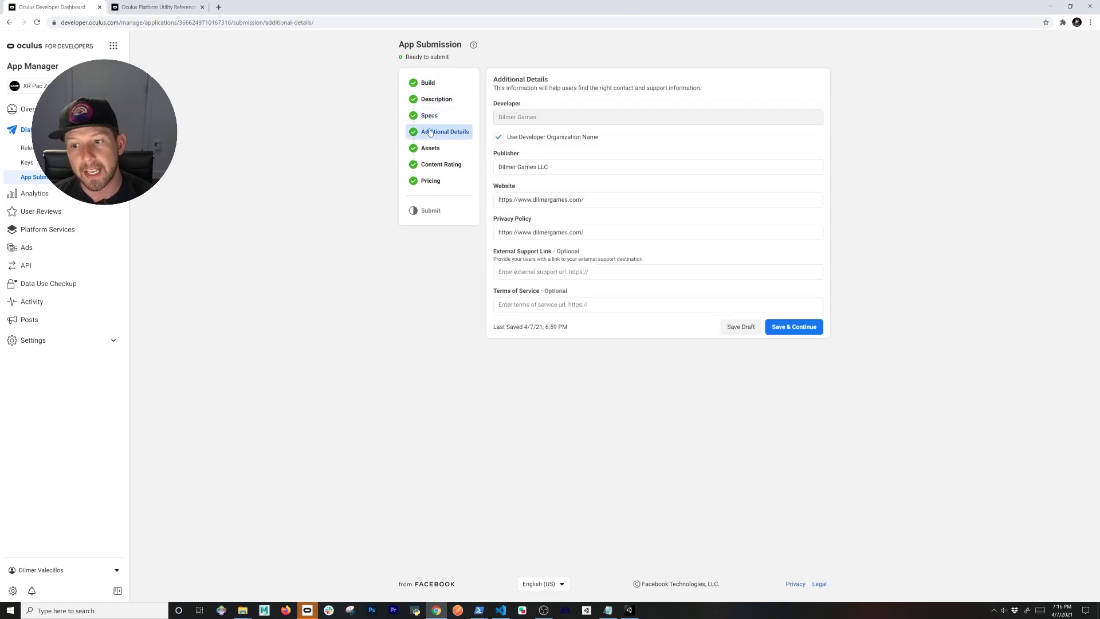
pyautogui.click(431, 148)
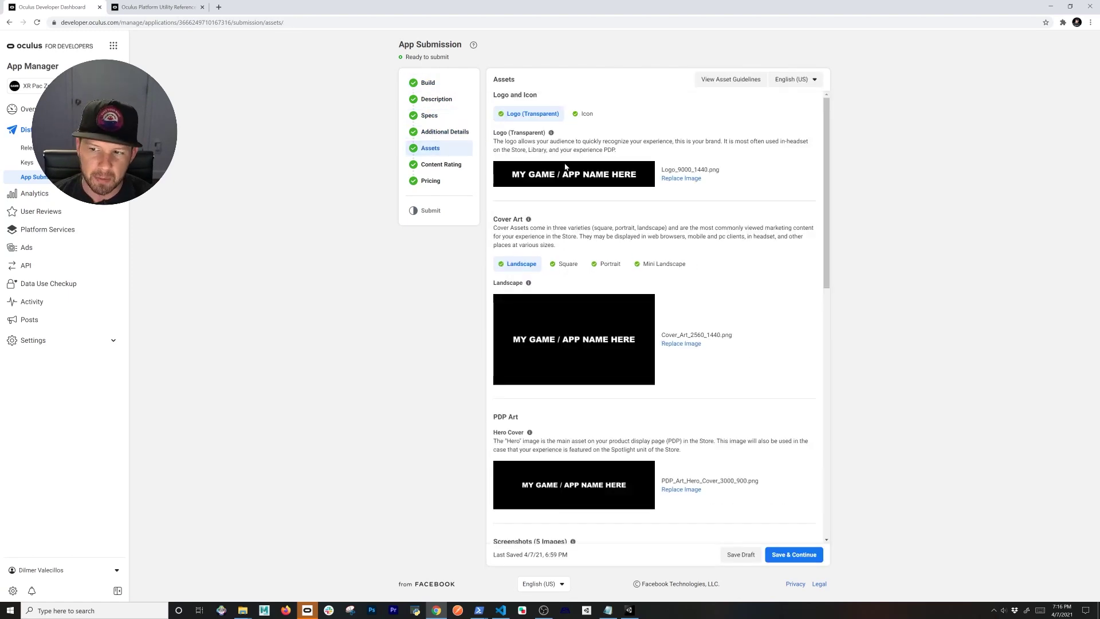
pyautogui.scroll(-8, 570, 283)
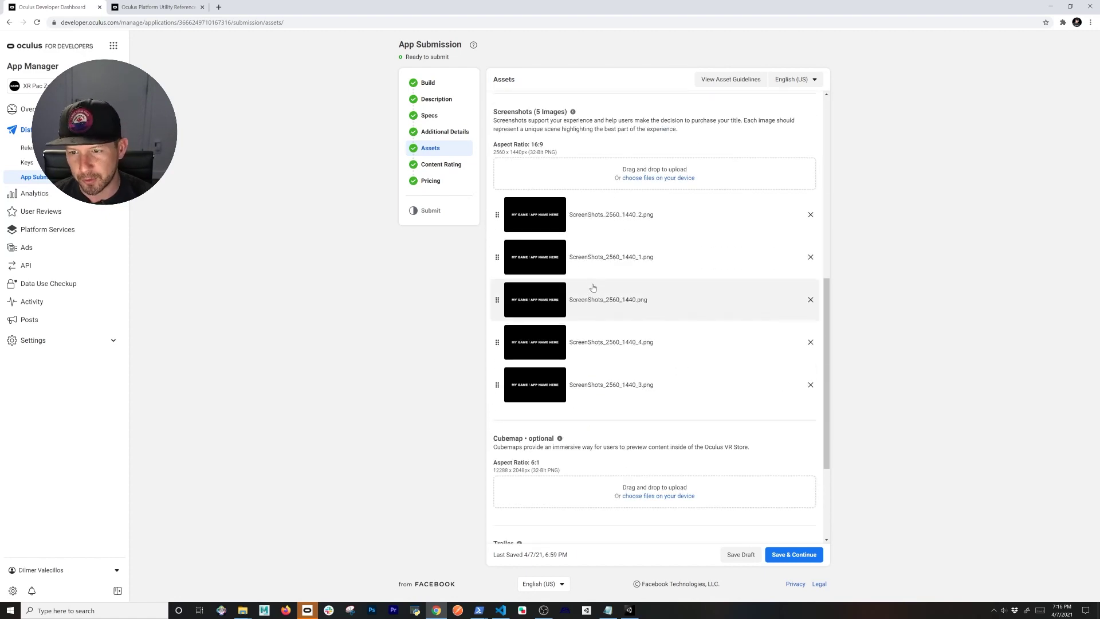
pyautogui.scroll(7, 592, 275)
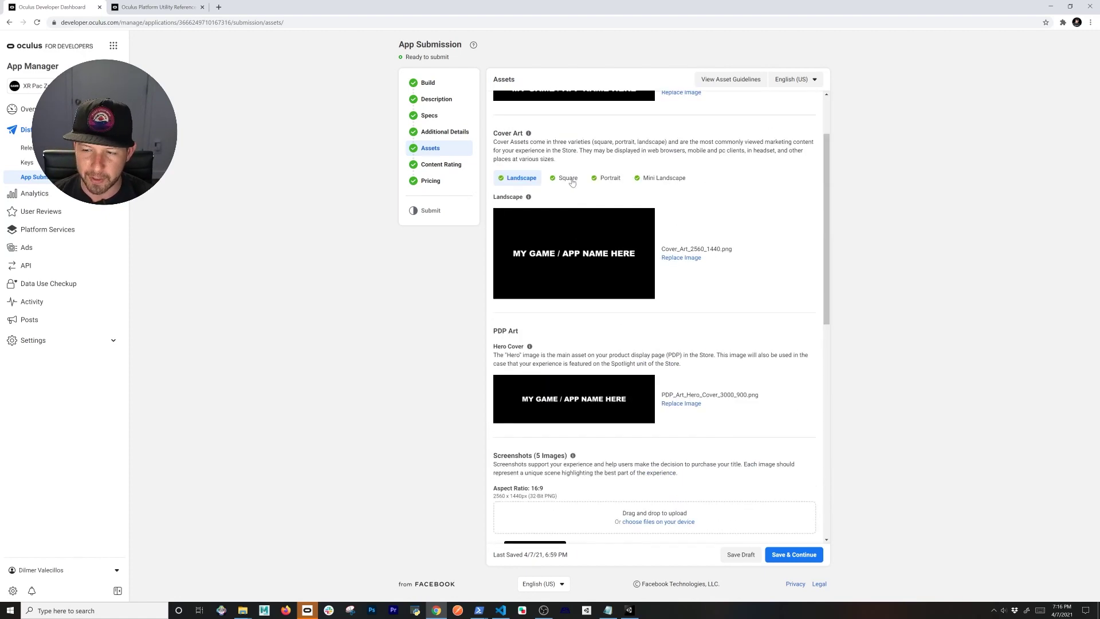
pyautogui.scroll(1, 590, 212)
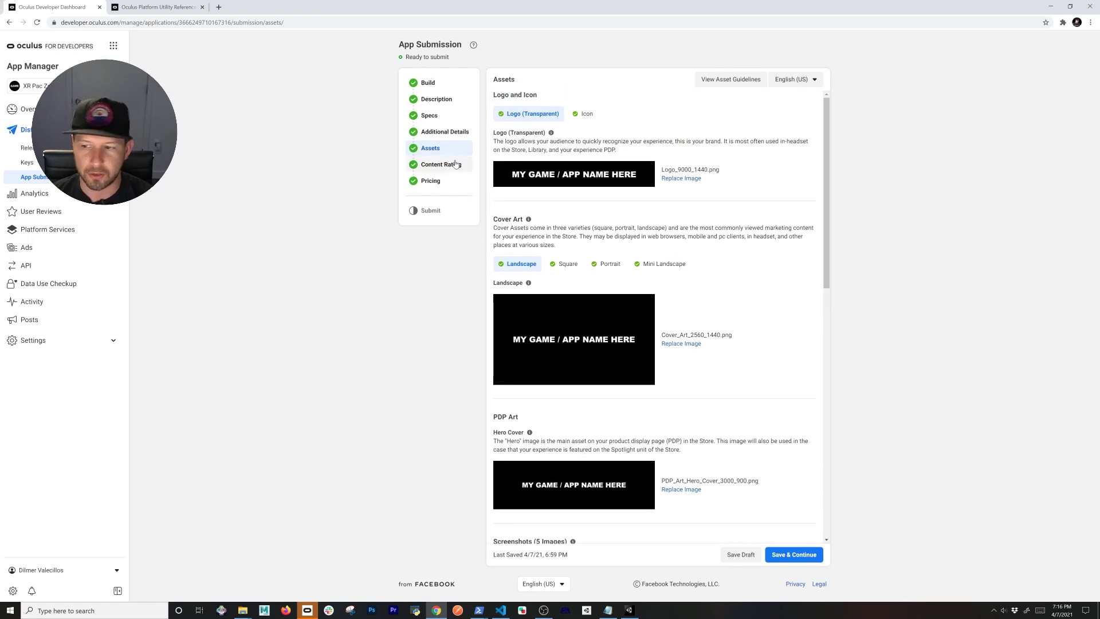
pyautogui.click(423, 213)
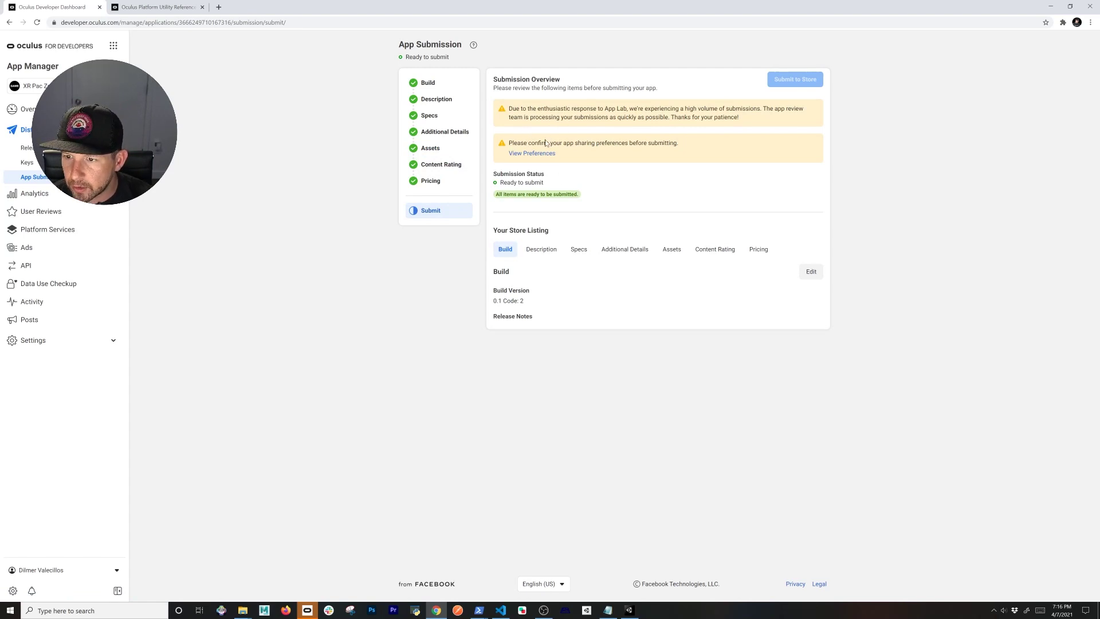
# - Disable casting, livestreaming and video recording in the app sharing preferences and confirm
pyautogui.click(527, 154)
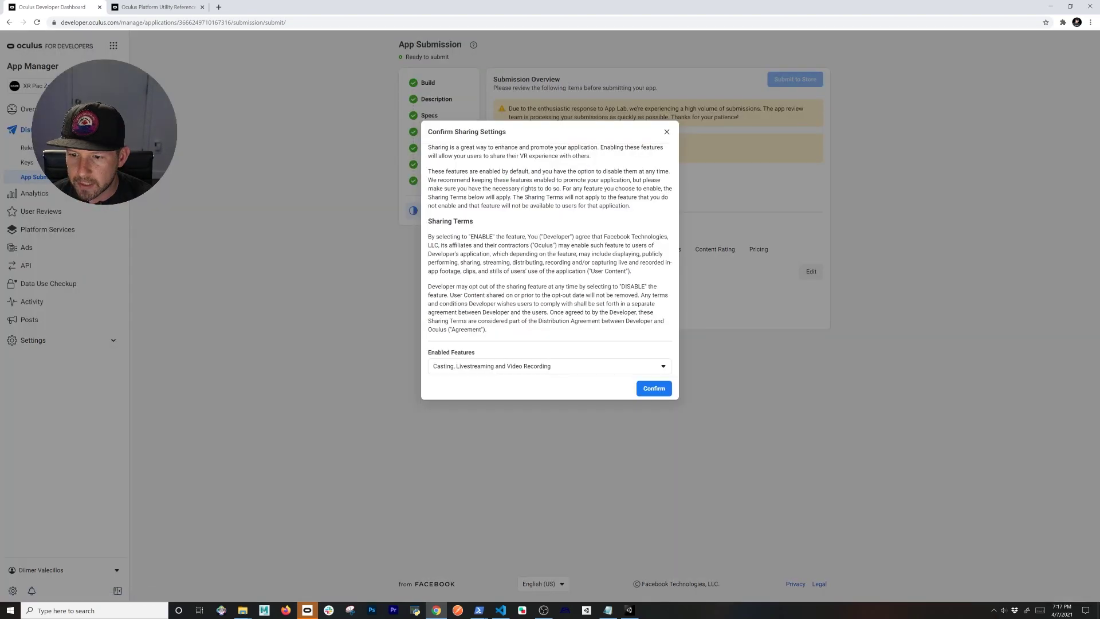
pyautogui.click(503, 366)
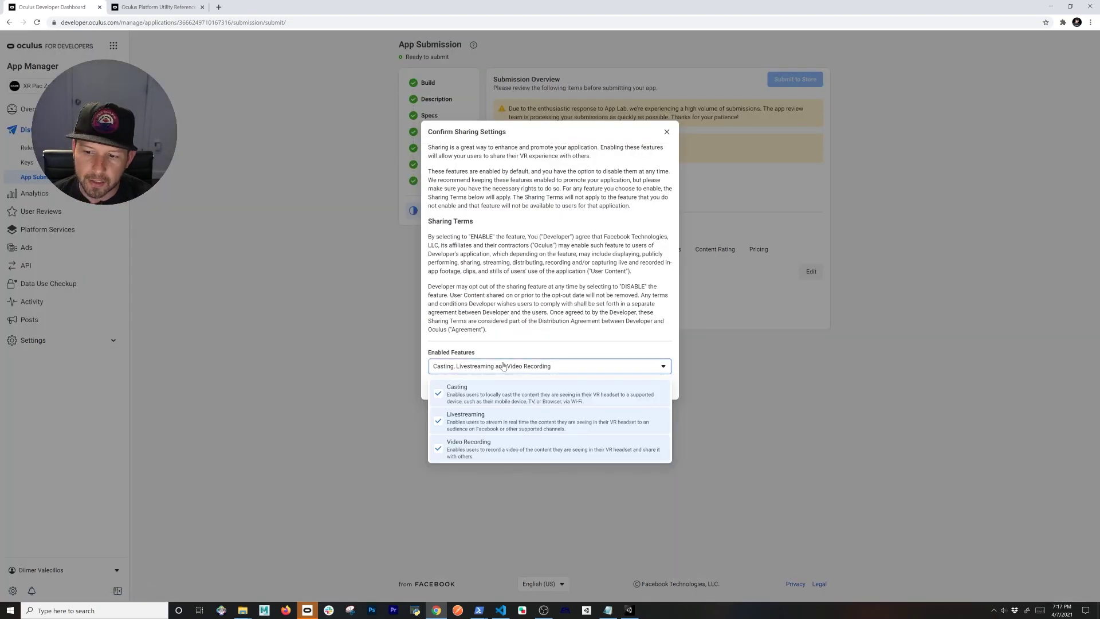
pyautogui.click(439, 393)
pyautogui.click(439, 421)
pyautogui.click(440, 450)
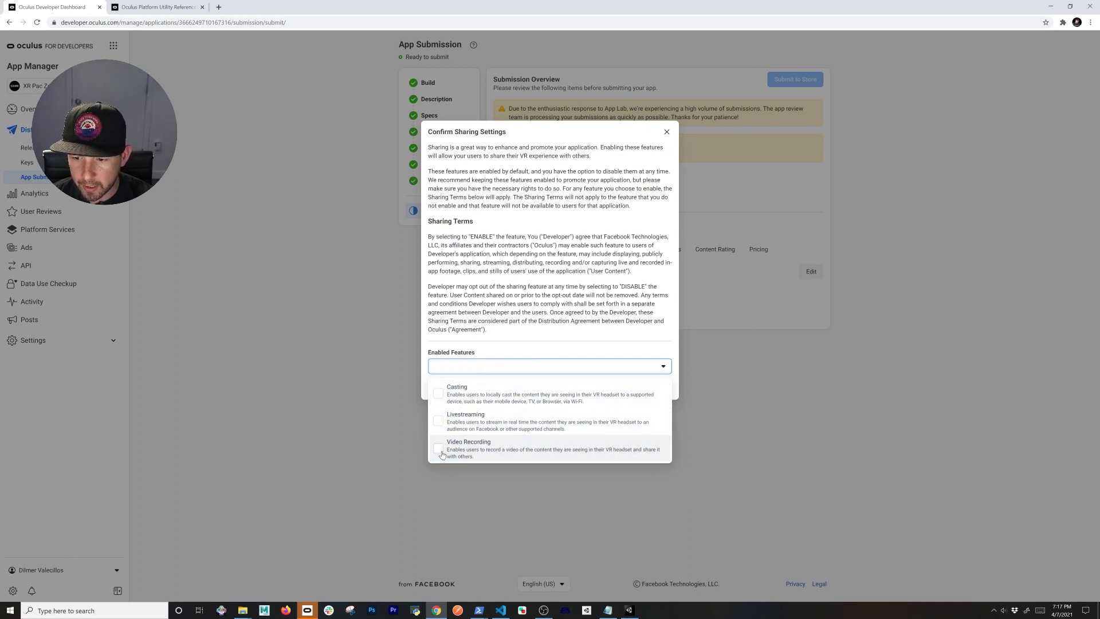
pyautogui.click(521, 363)
pyautogui.click(652, 387)
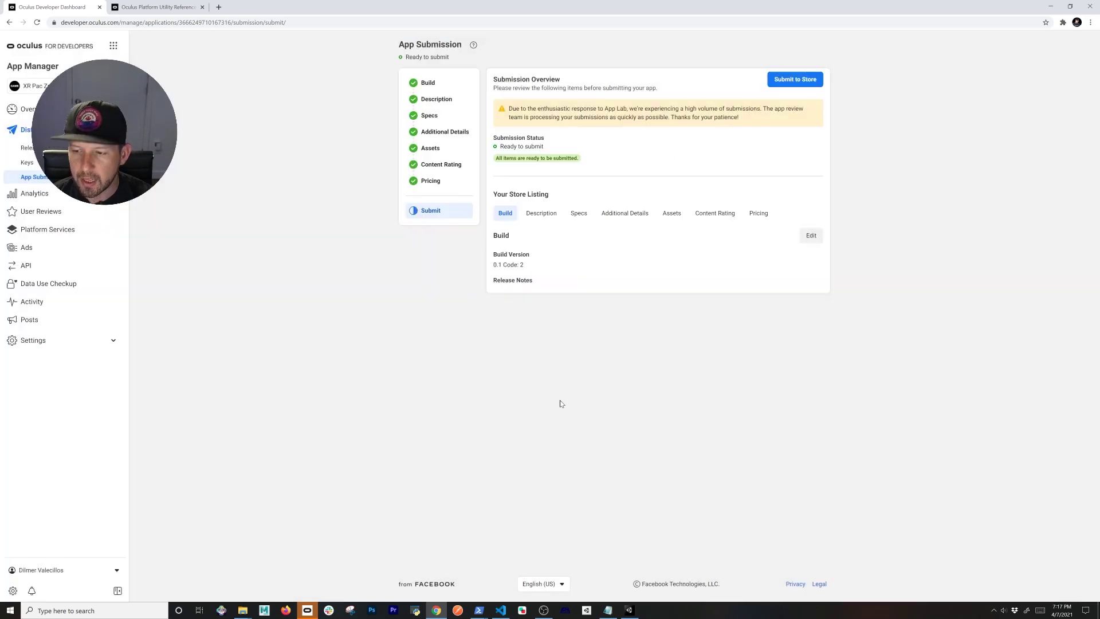
# - Review the listing's Specs, Additional Details, Assets, Content Rating and Pricing, then return to the Build step
pyautogui.click(580, 213)
pyautogui.click(624, 213)
pyautogui.click(672, 213)
pyautogui.click(715, 213)
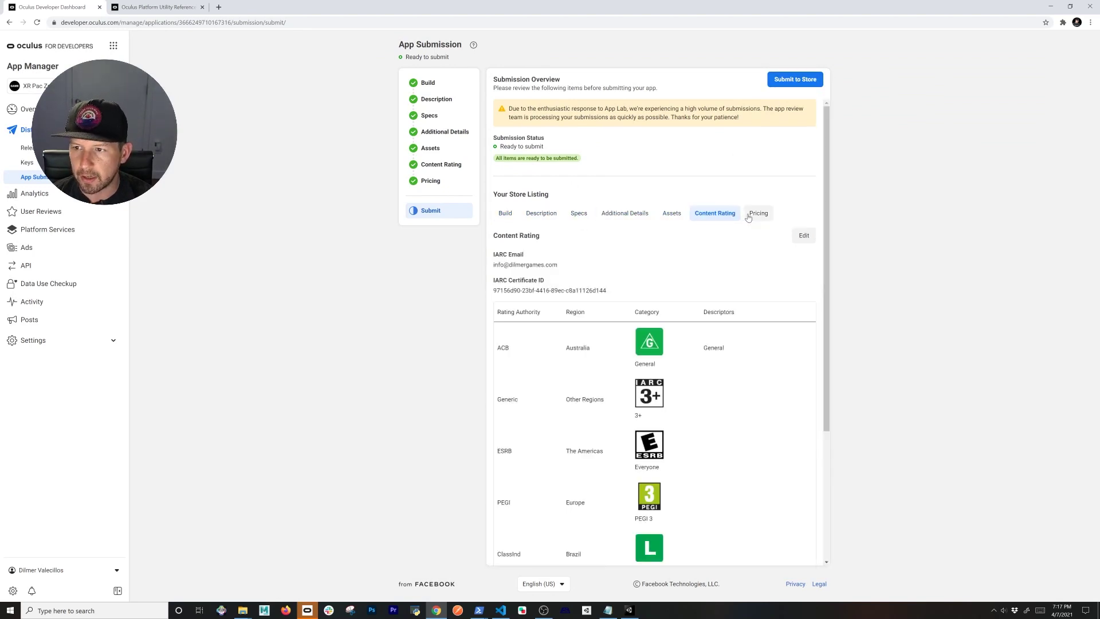
pyautogui.click(748, 216)
pyautogui.click(578, 215)
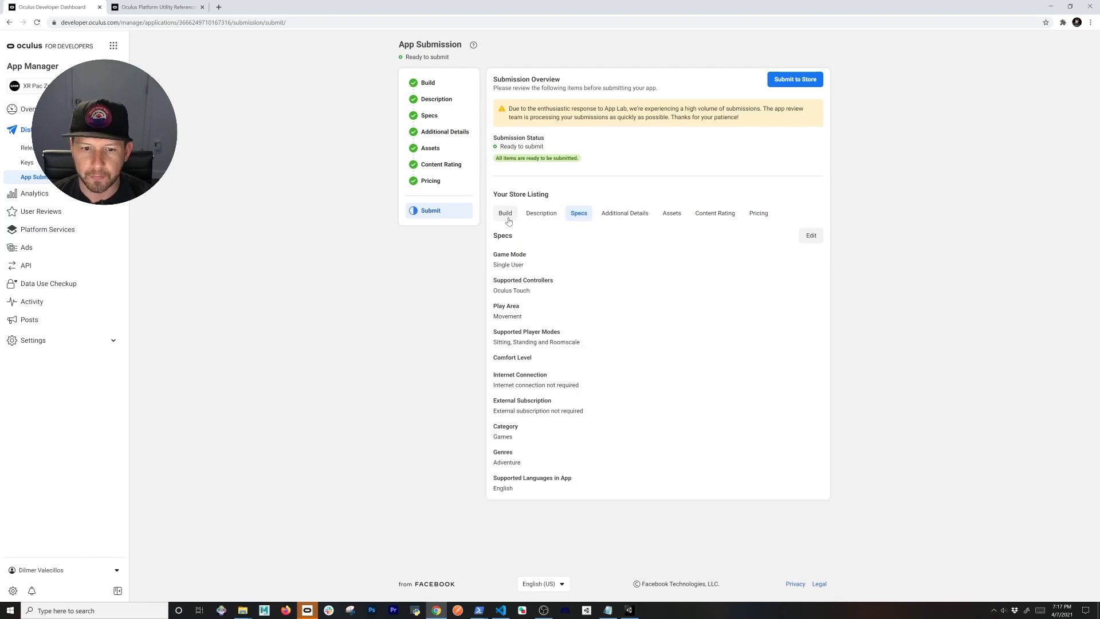
pyautogui.click(508, 221)
pyautogui.click(424, 81)
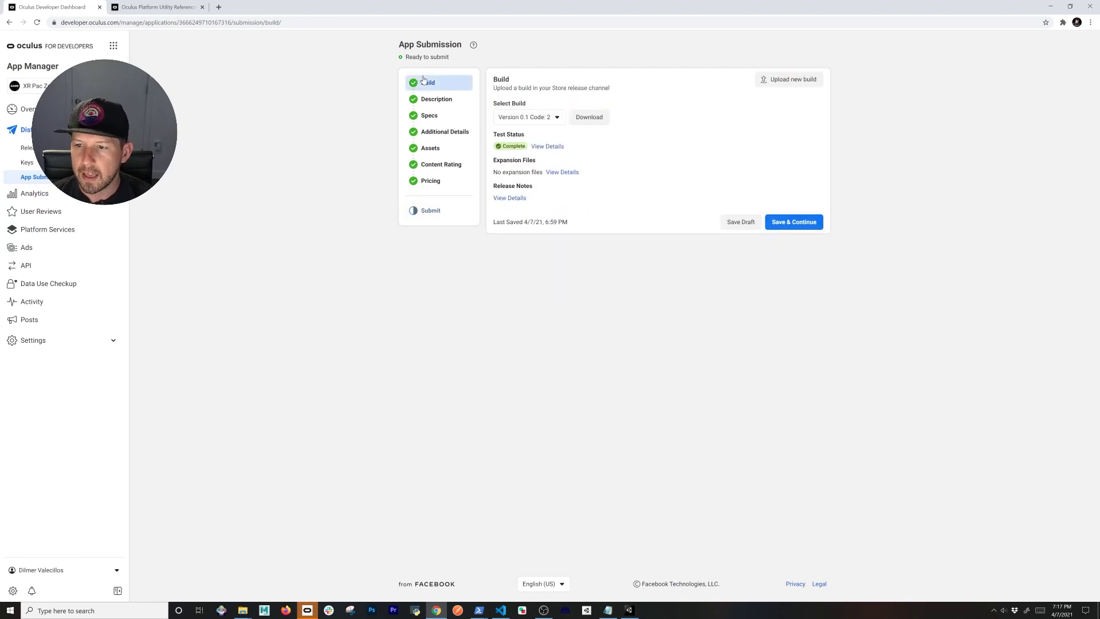
# - Give Version 0.1 the release note 'This has new levels' and return to App Submission
pyautogui.click(509, 198)
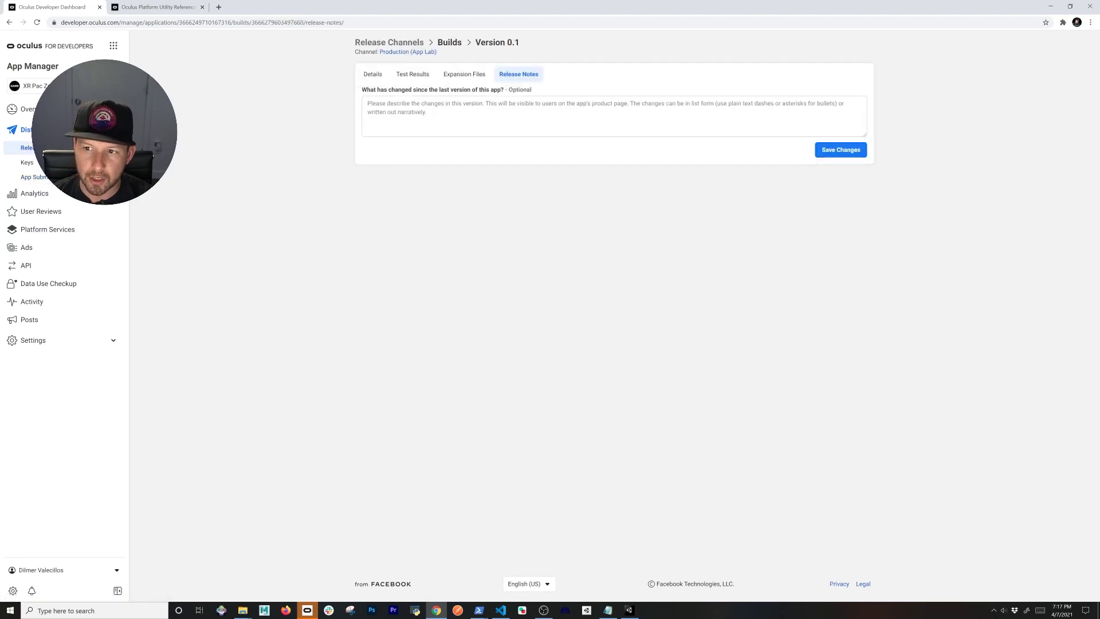
pyautogui.write('This has new levels')
pyautogui.click(837, 151)
pyautogui.click(370, 74)
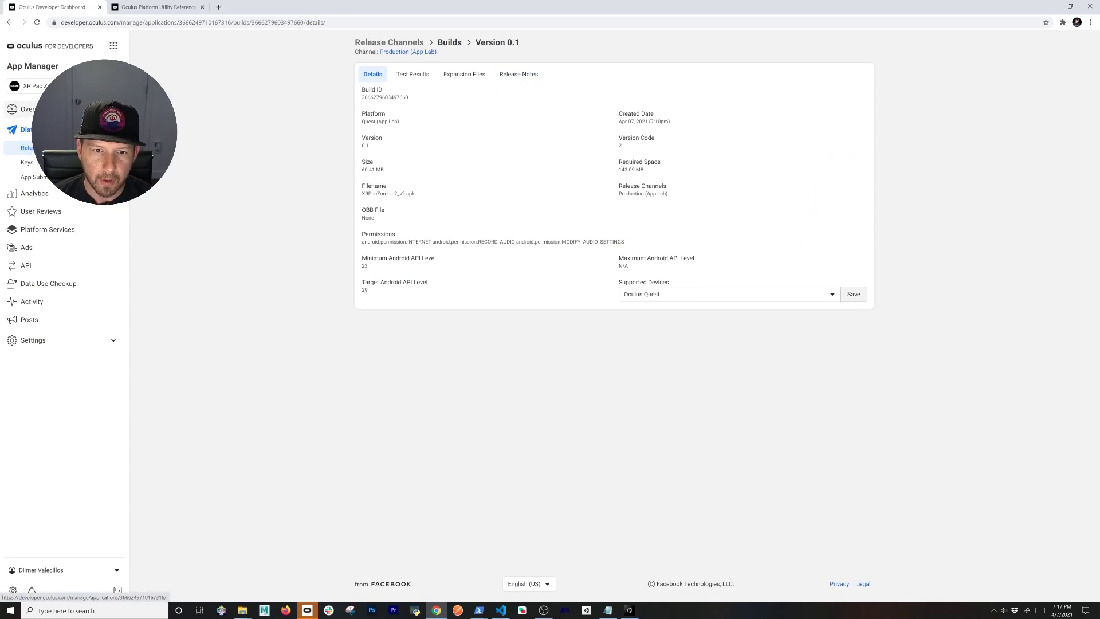
pyautogui.click(23, 108)
pyautogui.click(834, 72)
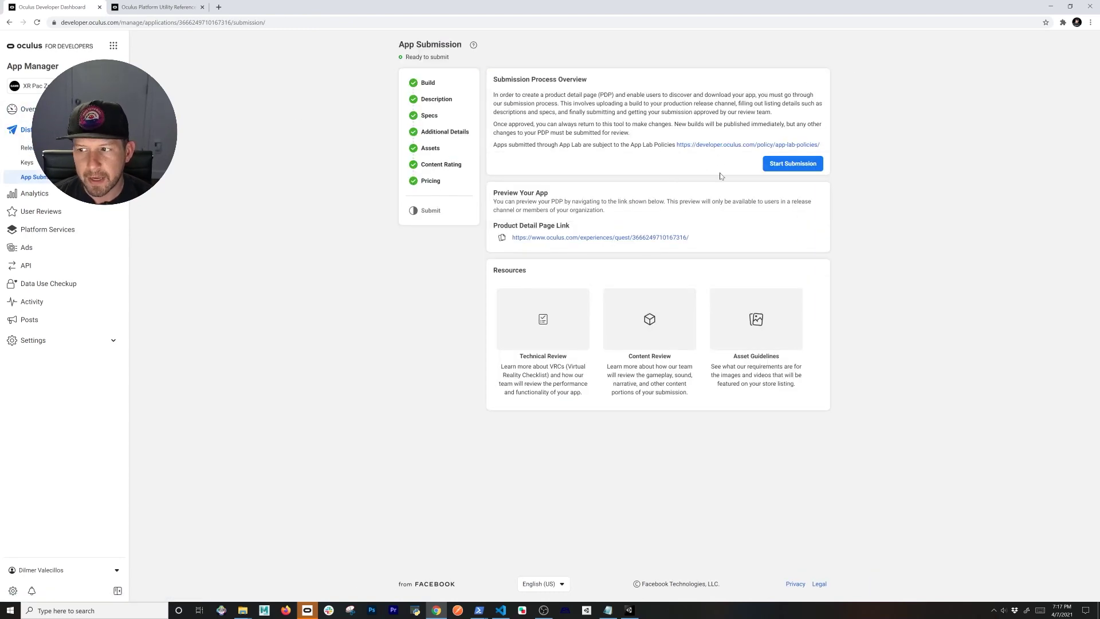
pyautogui.keyDown('ctrl'); pyautogui.click(560, 240); pyautogui.keyUp('ctrl')
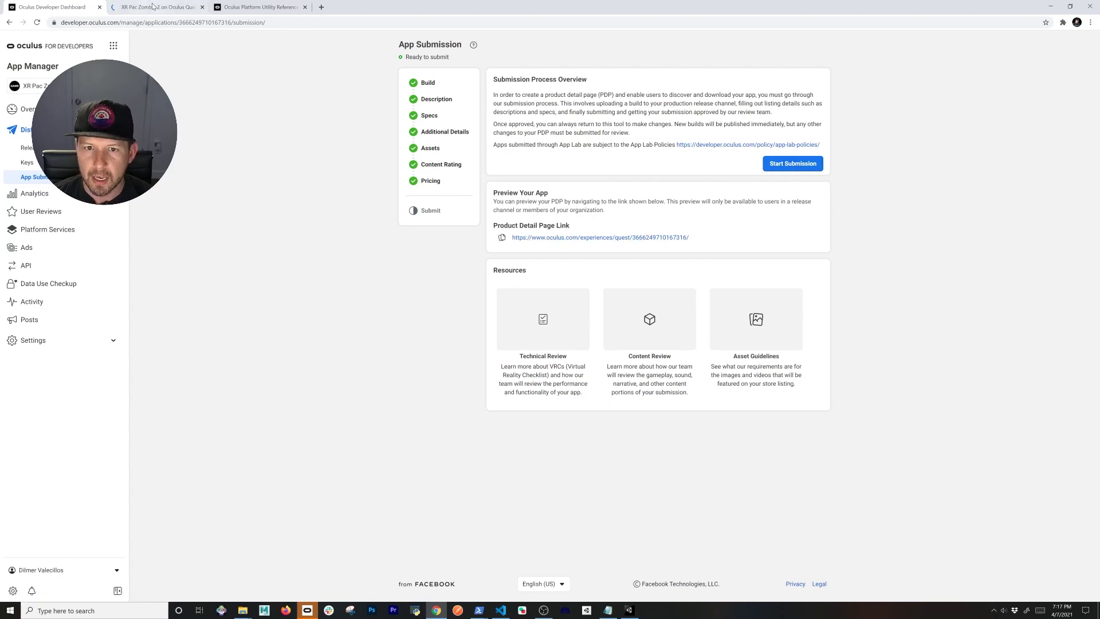
pyautogui.click(153, 7)
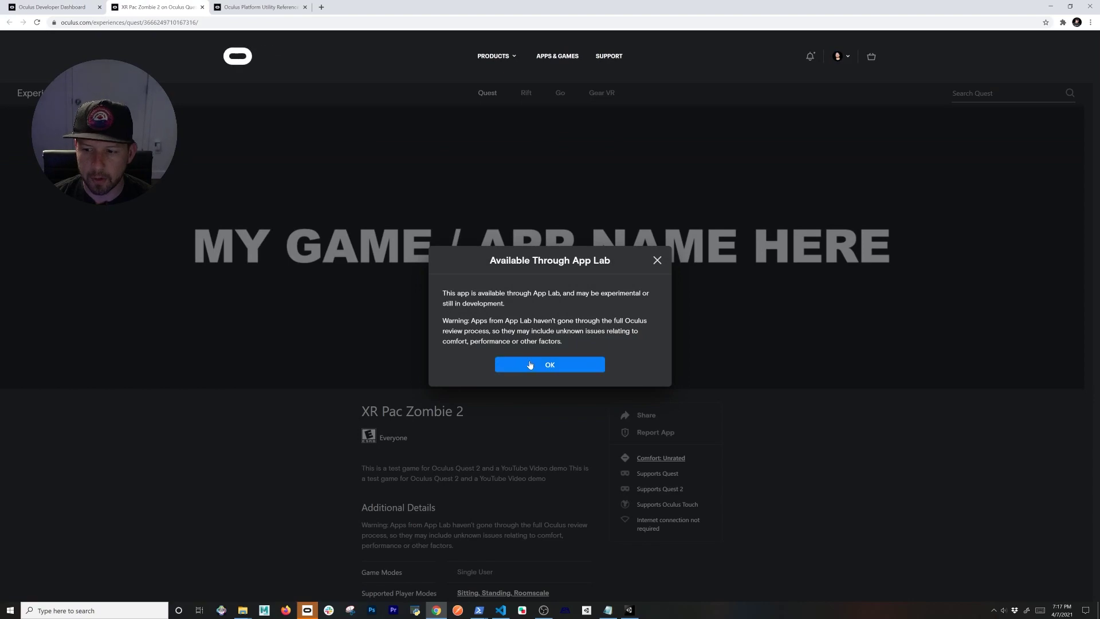
pyautogui.click(549, 364)
pyautogui.scroll(-8, 521, 361)
pyautogui.scroll(-5, 524, 353)
pyautogui.scroll(14, 529, 343)
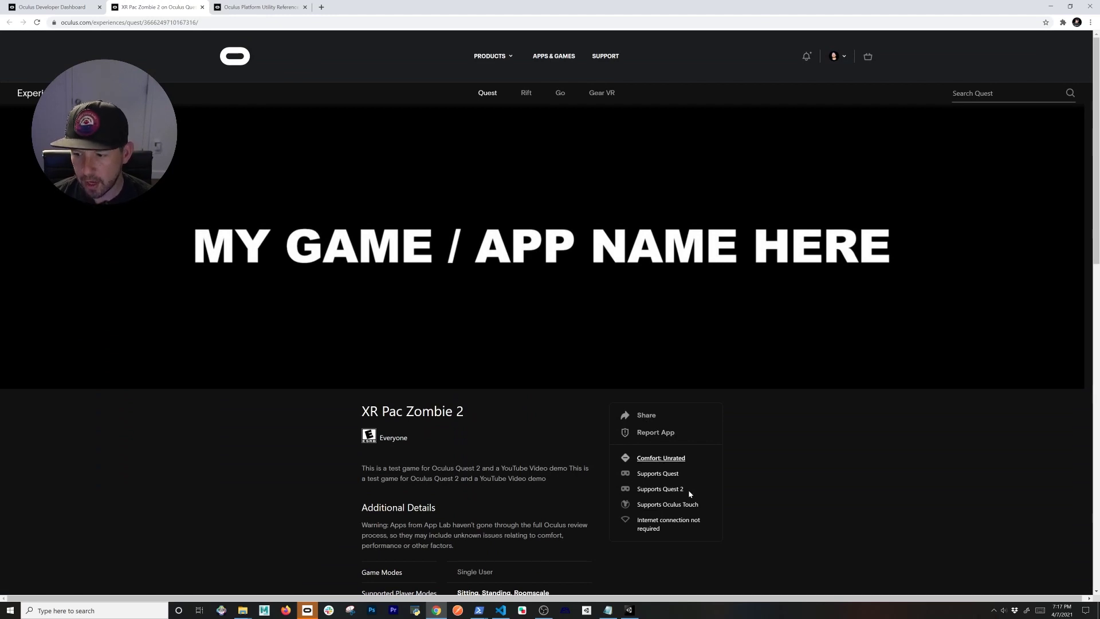
pyautogui.scroll(-2, 732, 502)
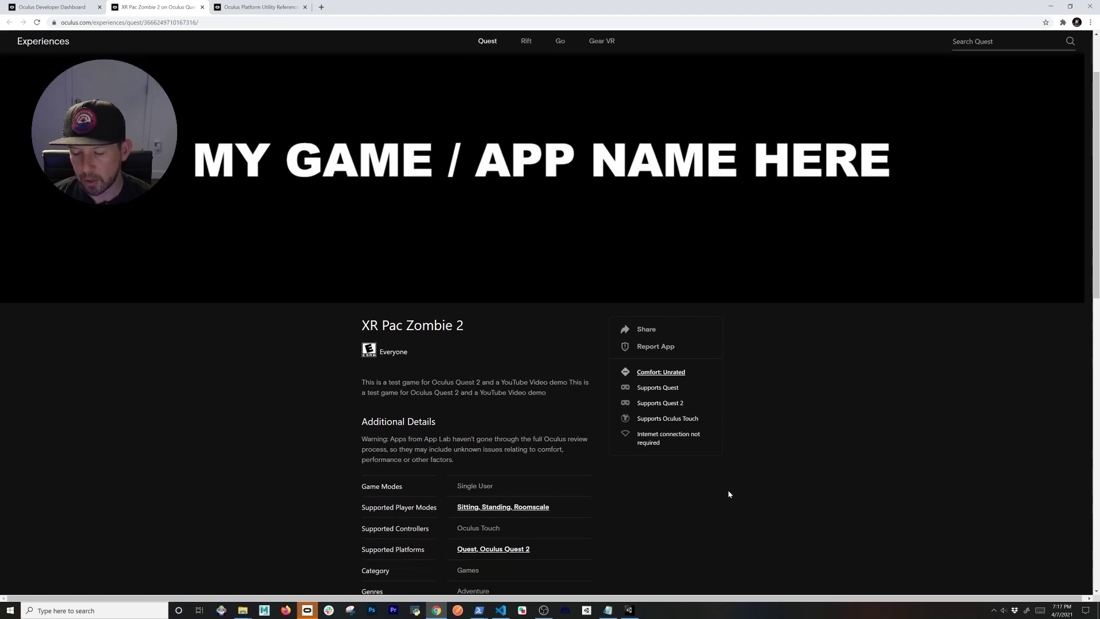
pyautogui.scroll(-6, 584, 470)
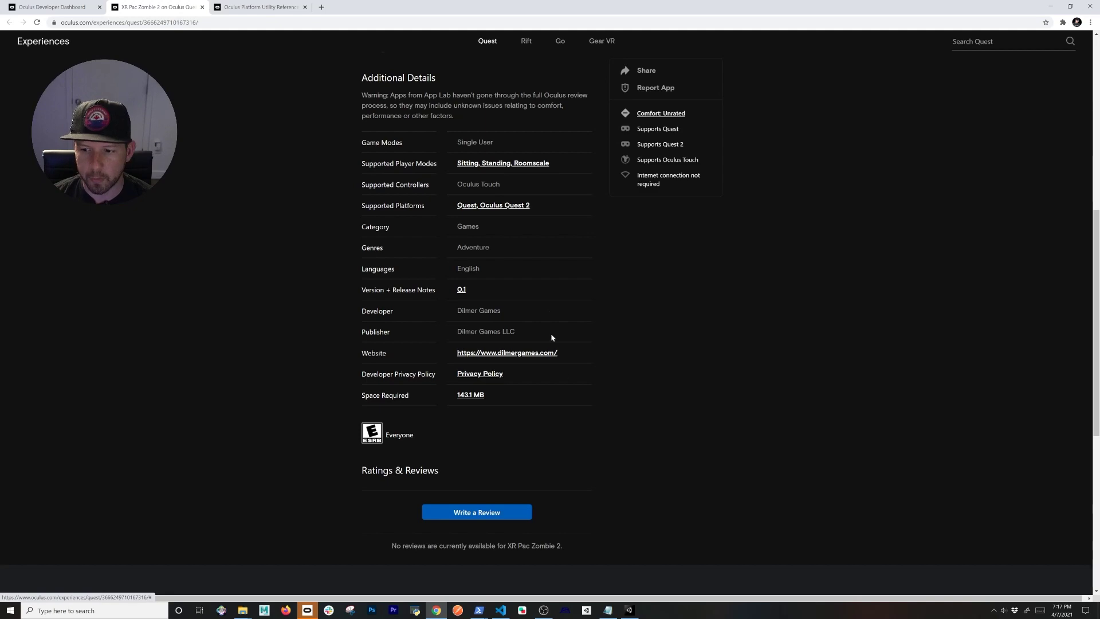
pyautogui.scroll(8, 550, 337)
pyautogui.click(542, 244)
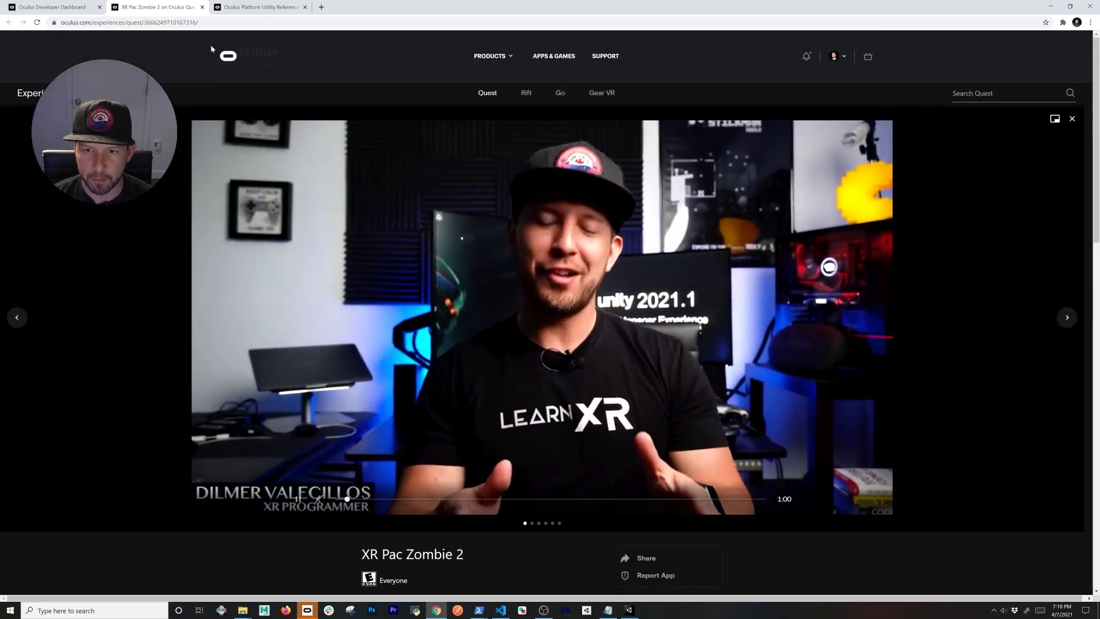
pyautogui.click(201, 7)
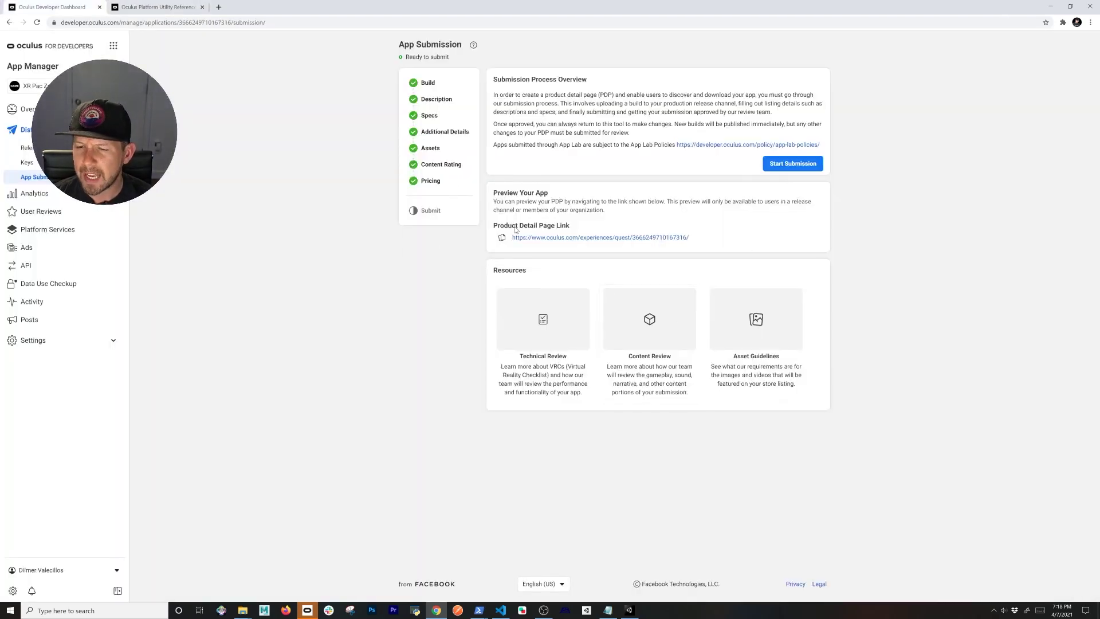
# - Submit to the store with a contact email and the reviewer note 'You guys are awesome'
pyautogui.click(431, 210)
pyautogui.click(793, 80)
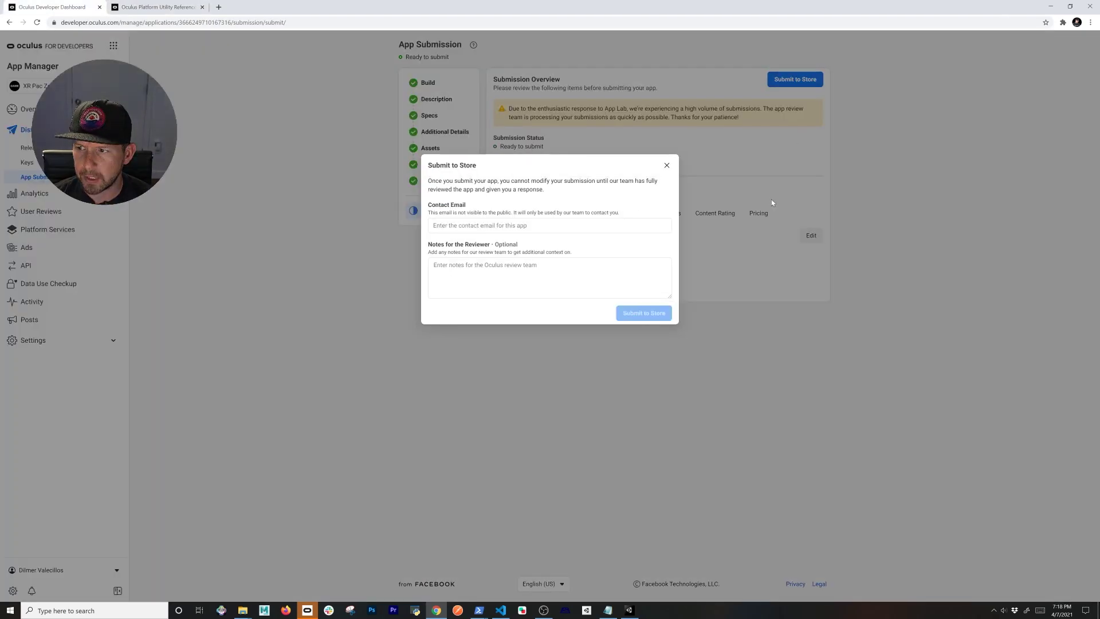
pyautogui.click(476, 224)
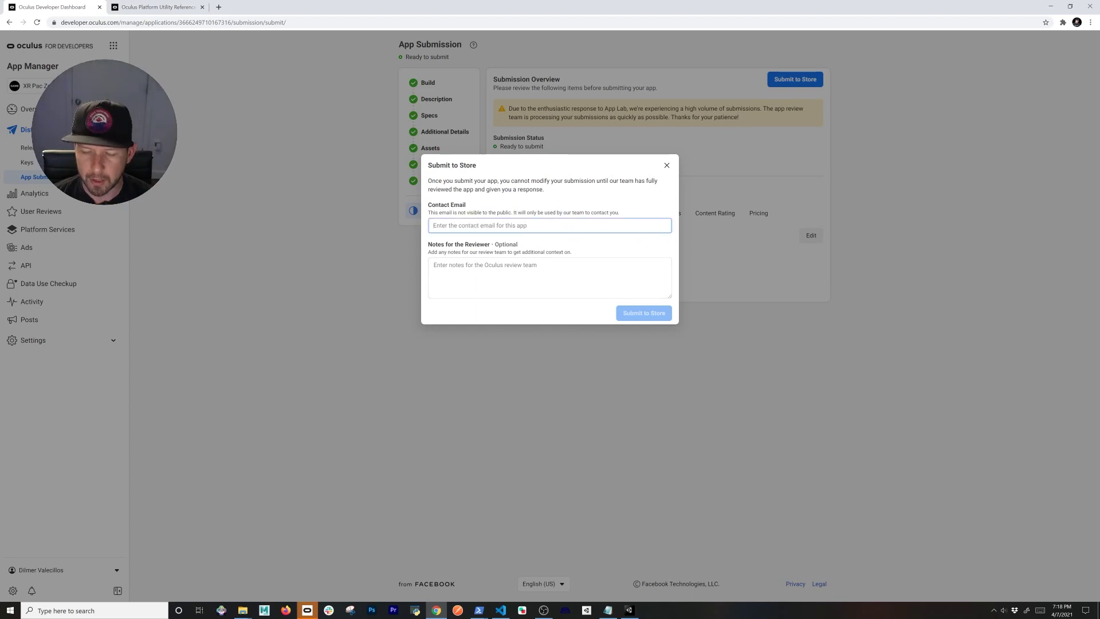
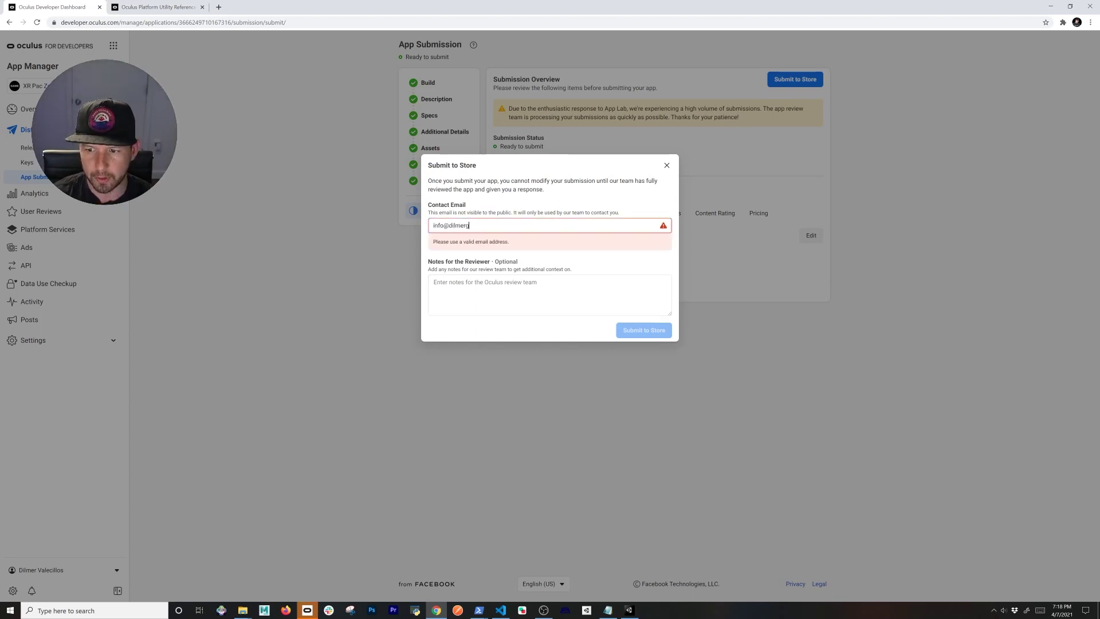
pyautogui.press('Tab')
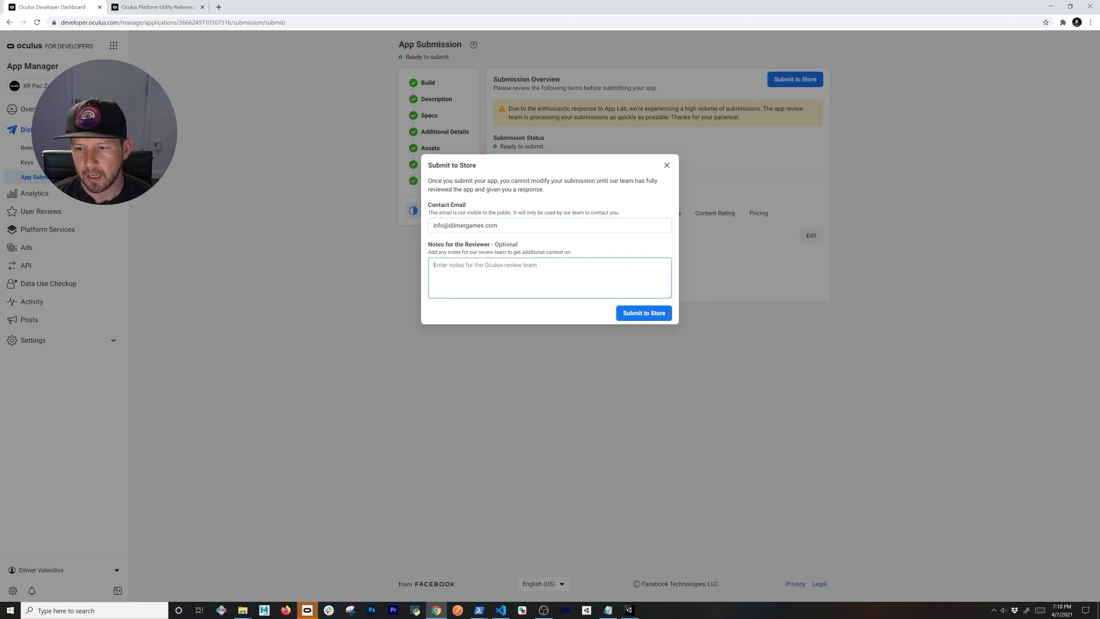
pyautogui.write('You are')
pyautogui.press('BackSpace')
pyautogui.press('BackSpace')
pyautogui.press('BackSpace')
pyautogui.press('BackSpace')
pyautogui.write('guys are awesome')
pyautogui.click(624, 313)
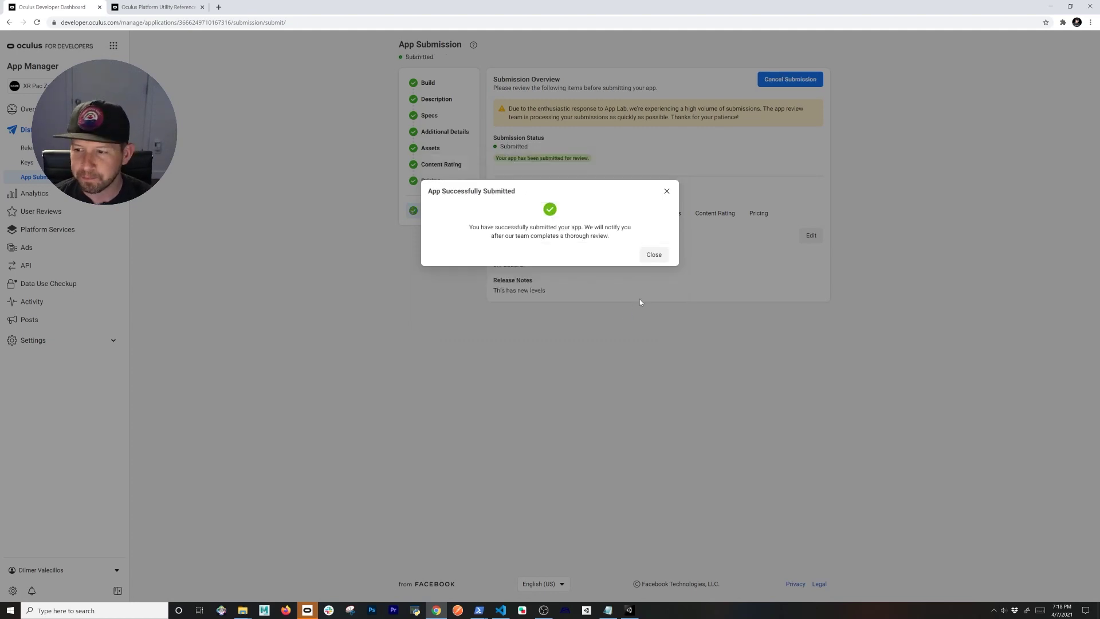
# - Close the submission success dialog and return to the Build step showing Version 0.1, Code 2
pyautogui.click(654, 255)
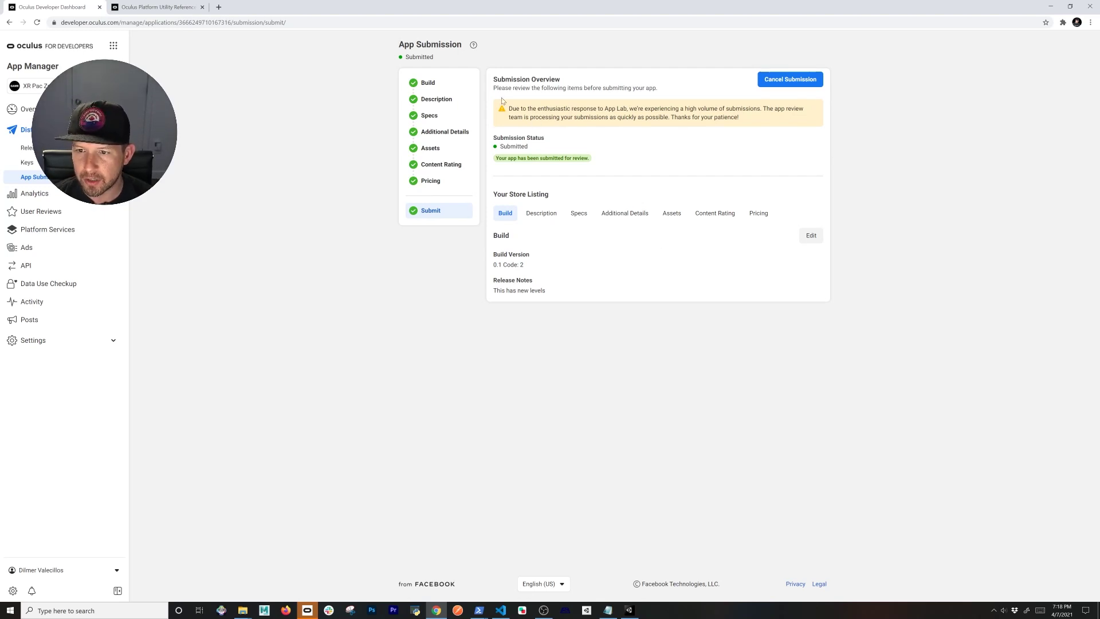
pyautogui.click(436, 86)
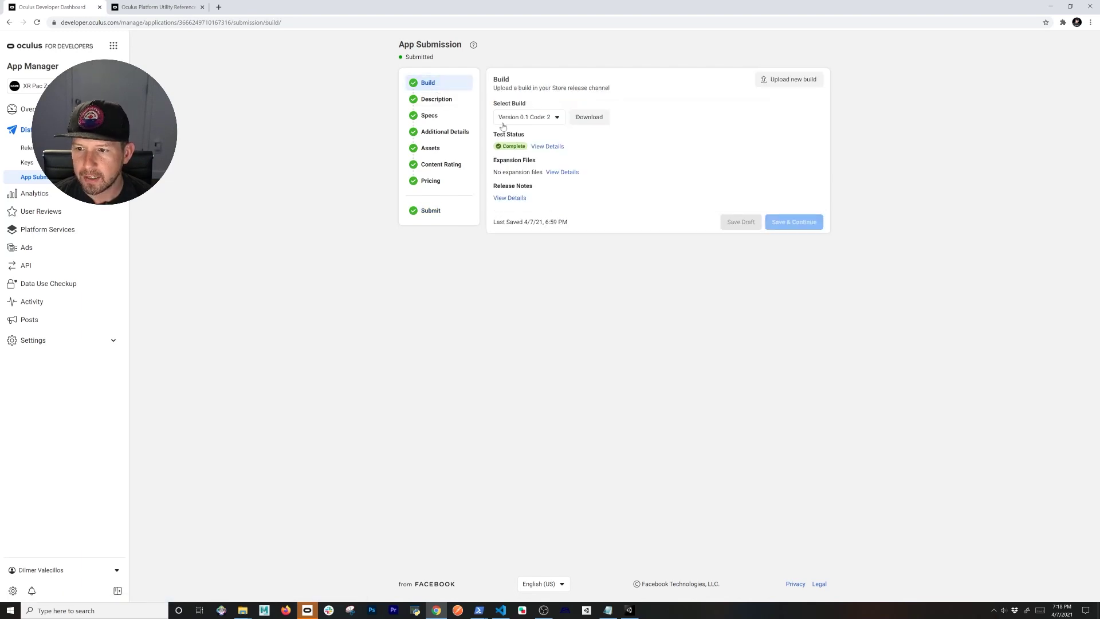